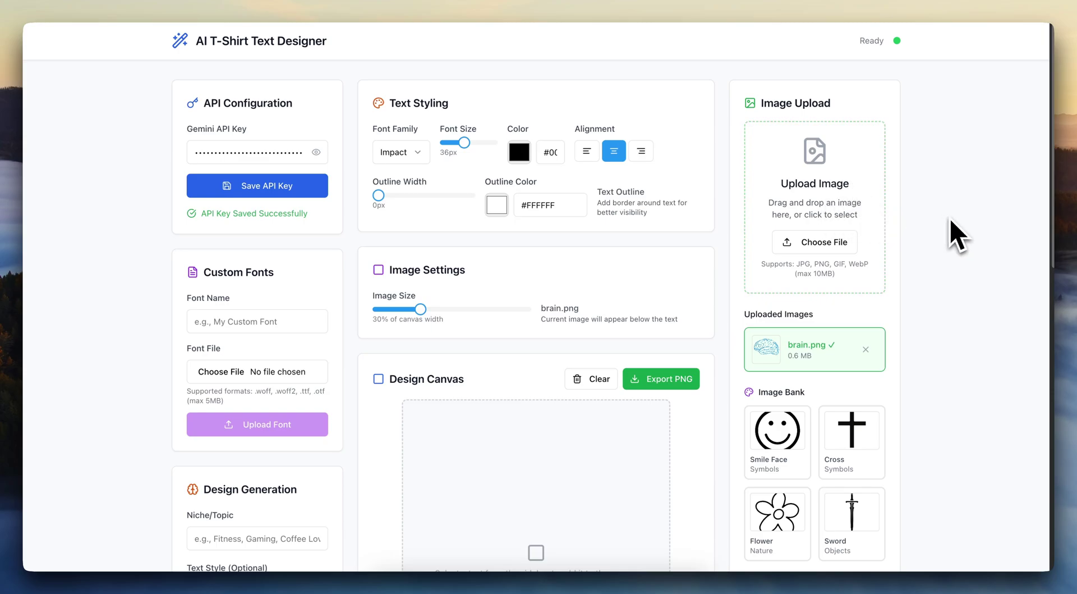
Step: Scroll down and back up through the designer page to review its settings
scroll(960, 236, down, 2)
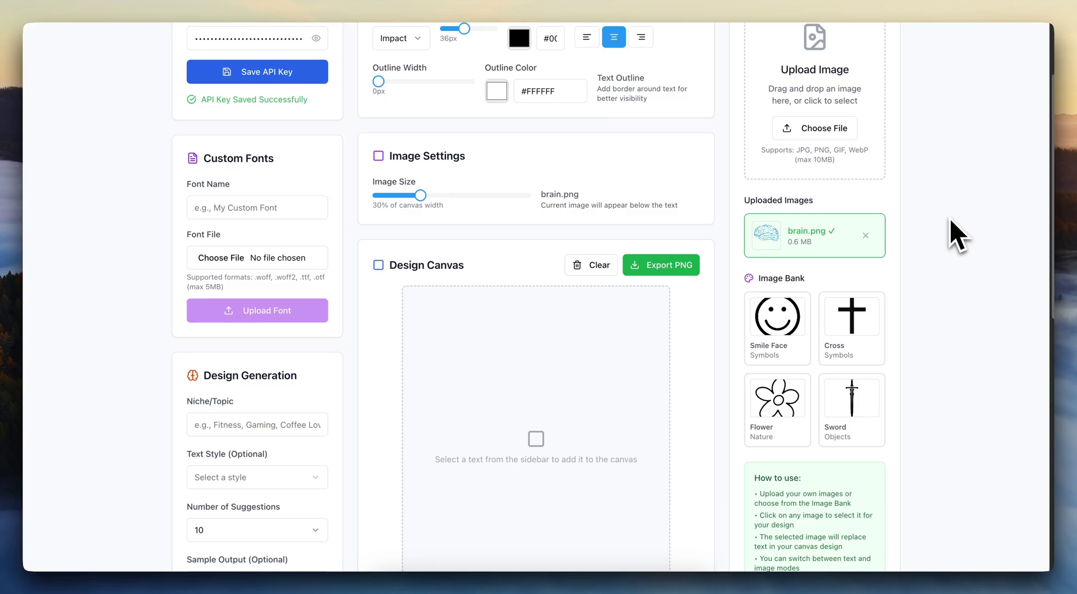
scroll(958, 236, up, 1)
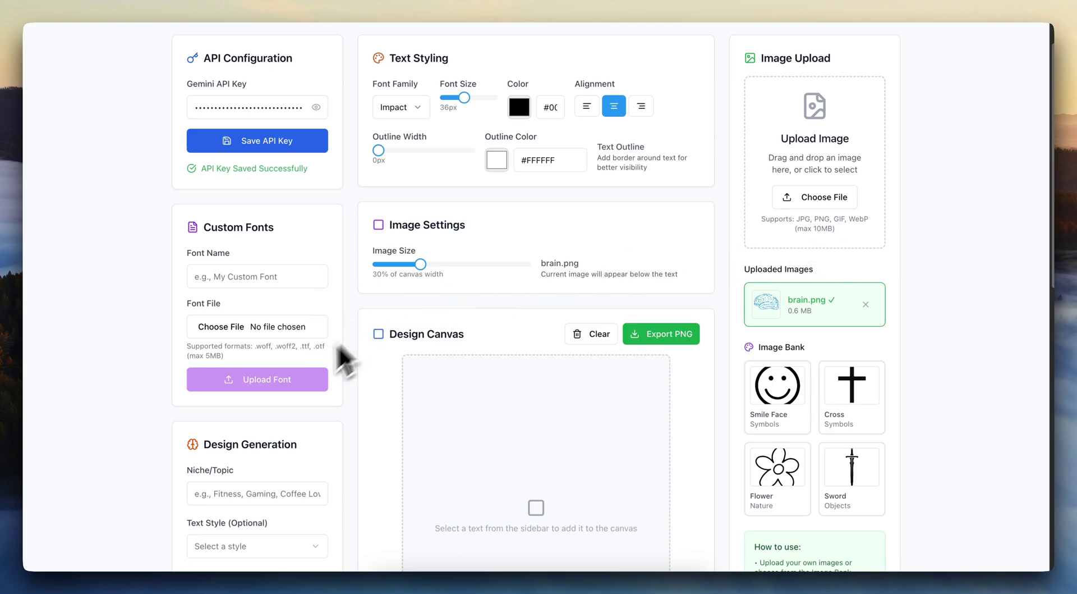
scroll(391, 360, up, 1)
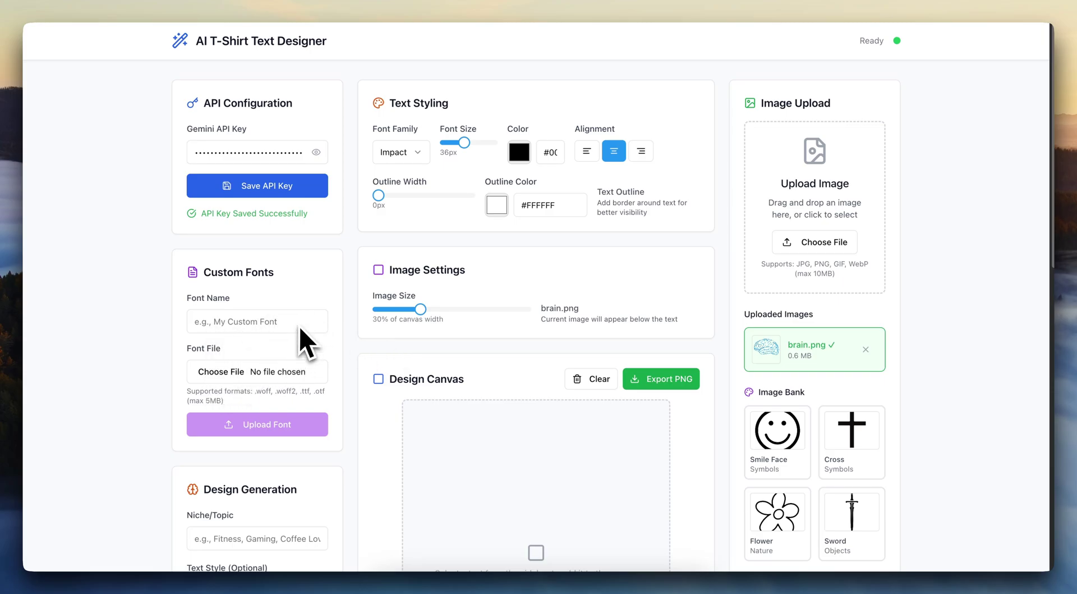
click(400, 152)
click(427, 293)
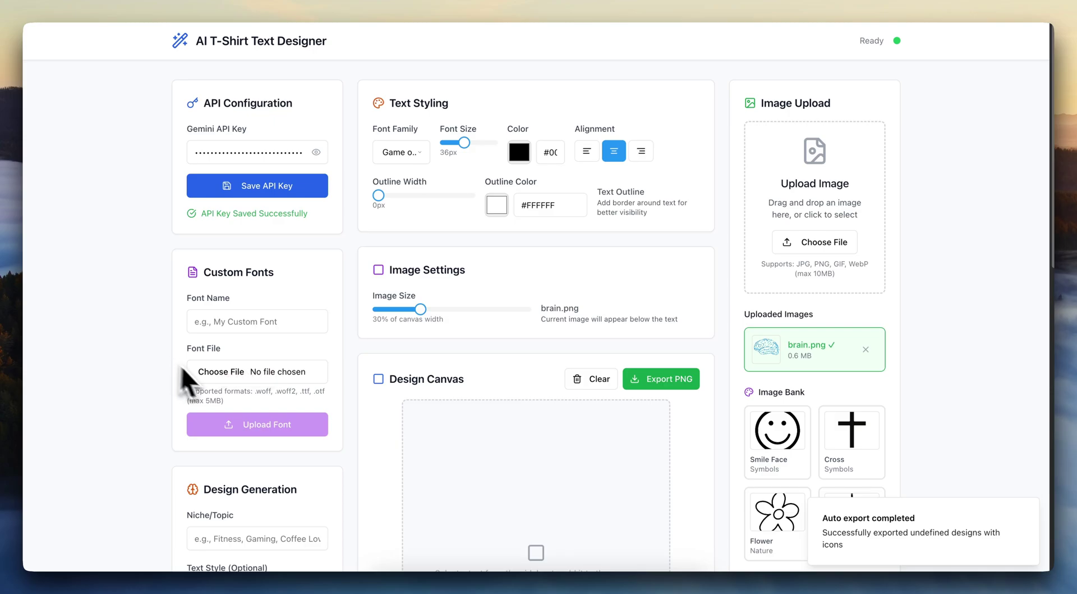
scroll(271, 375, down, 3)
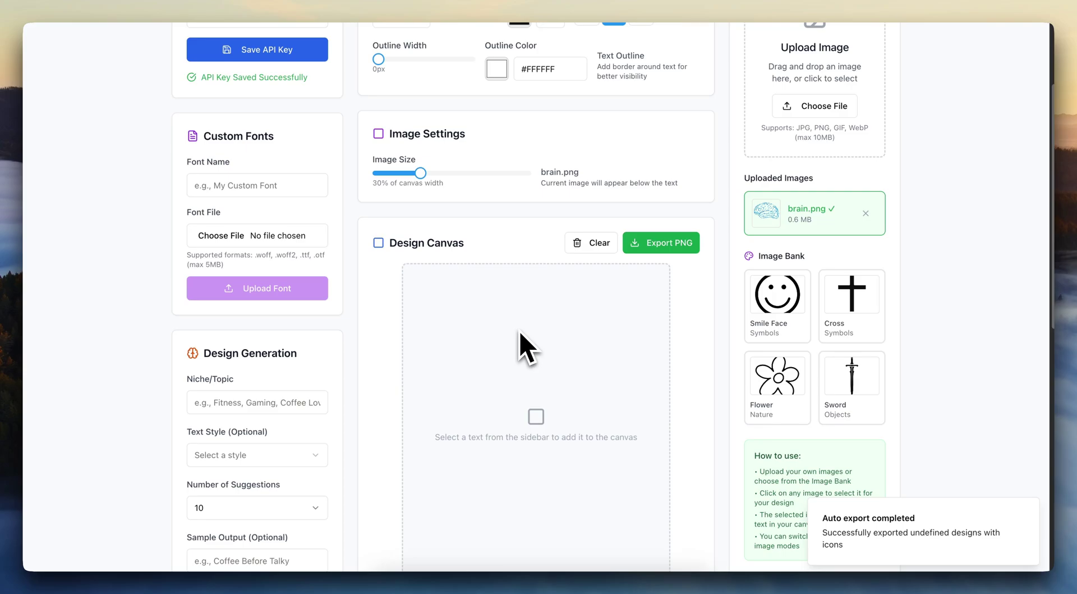
scroll(527, 347, up, 3)
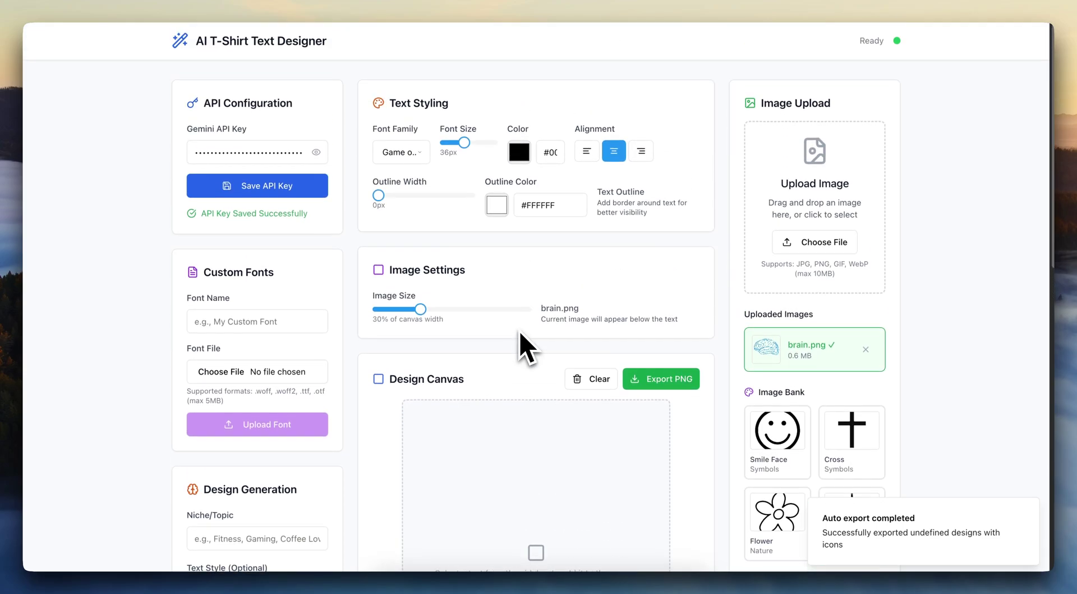
scroll(512, 330, down, 4)
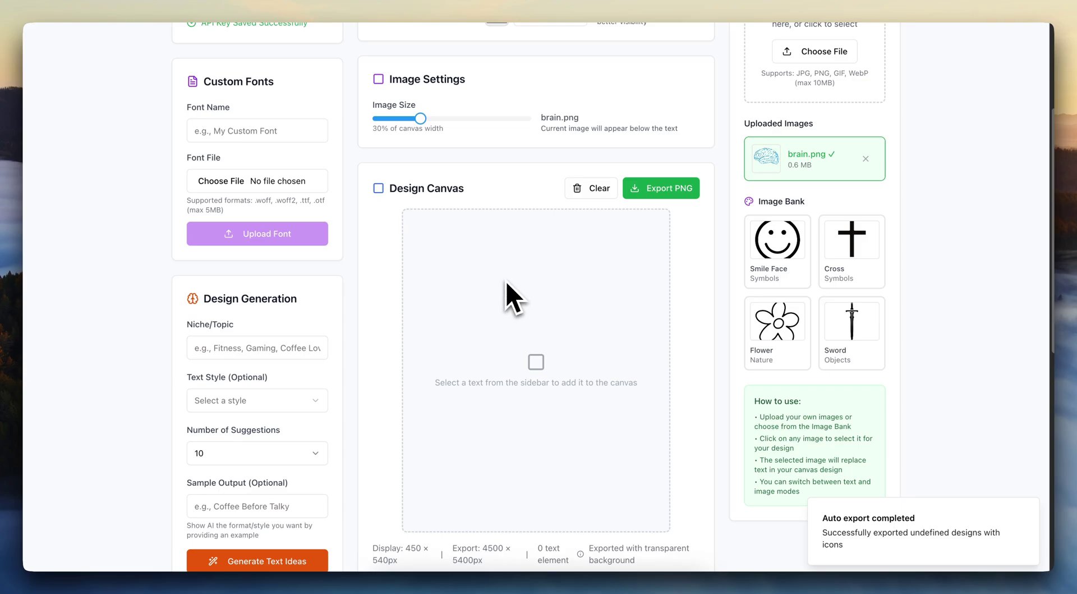
scroll(507, 284, down, 2)
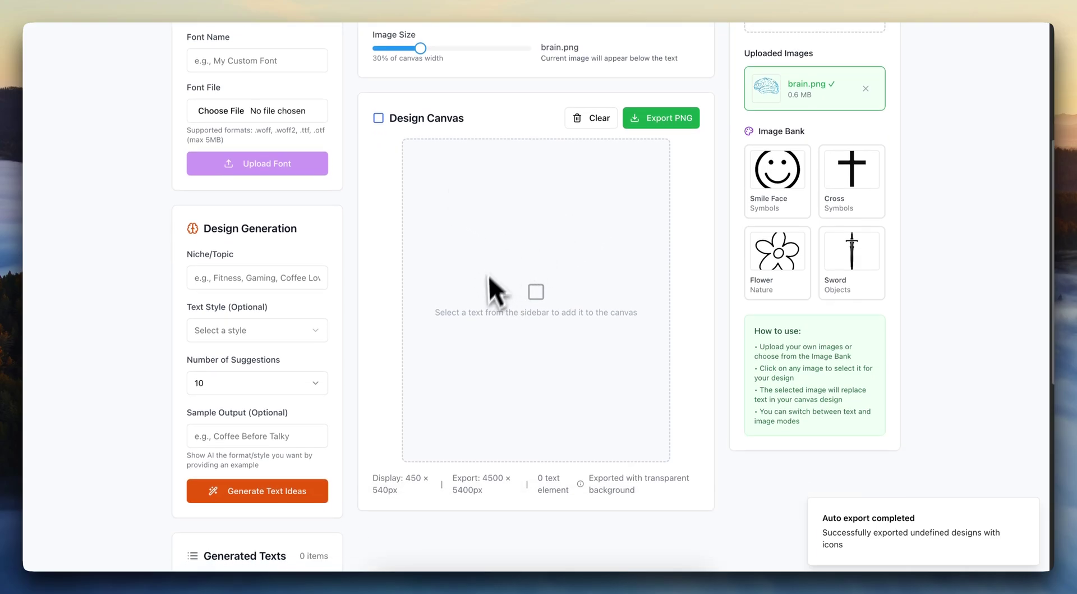
scroll(751, 236, up, 5)
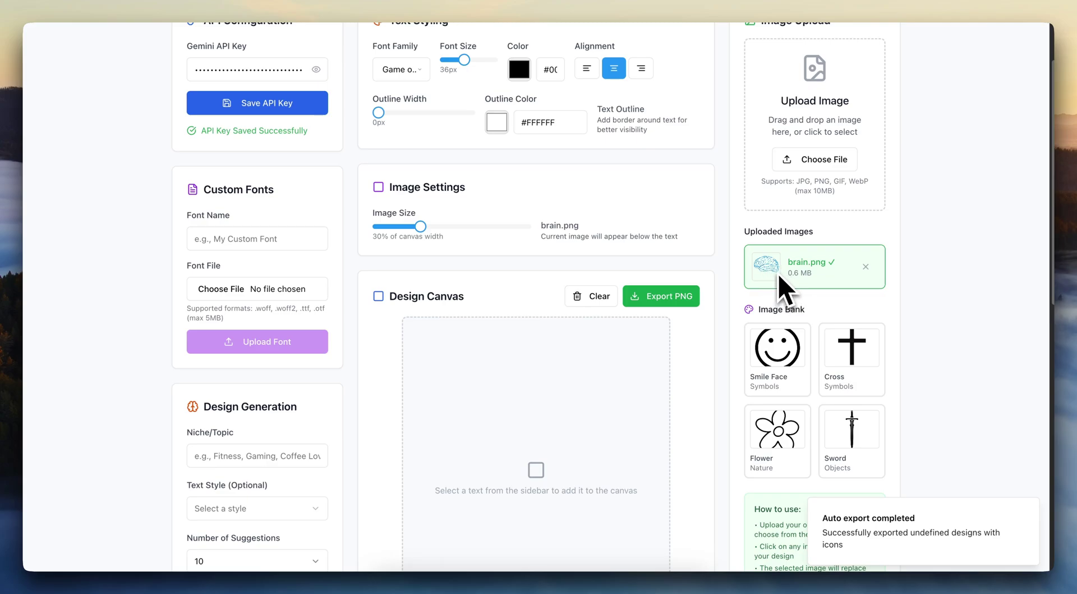
scroll(477, 303, up, 1)
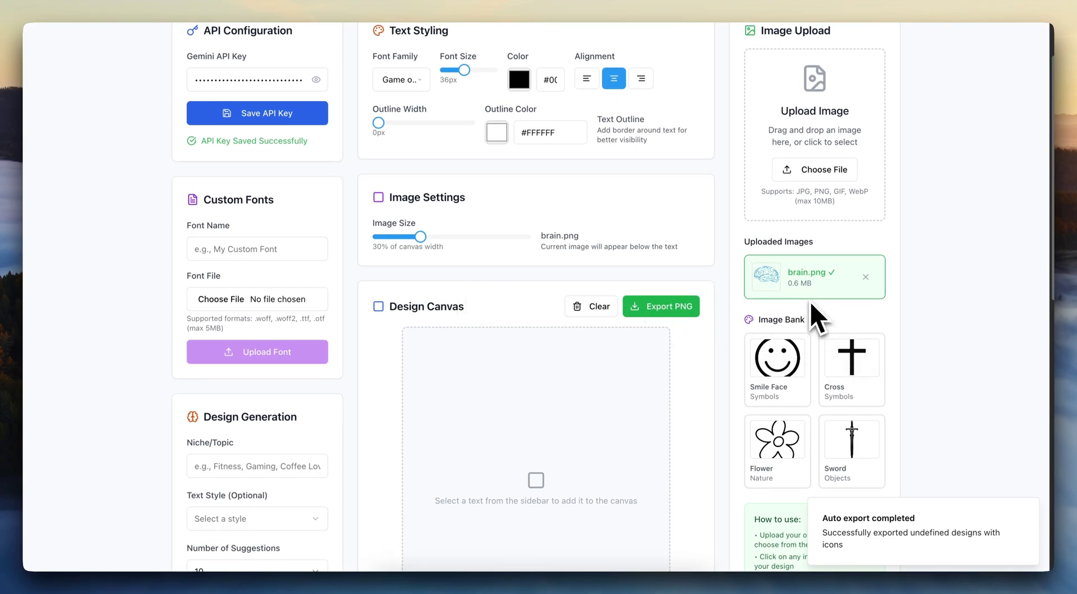
scroll(360, 313, down, 3)
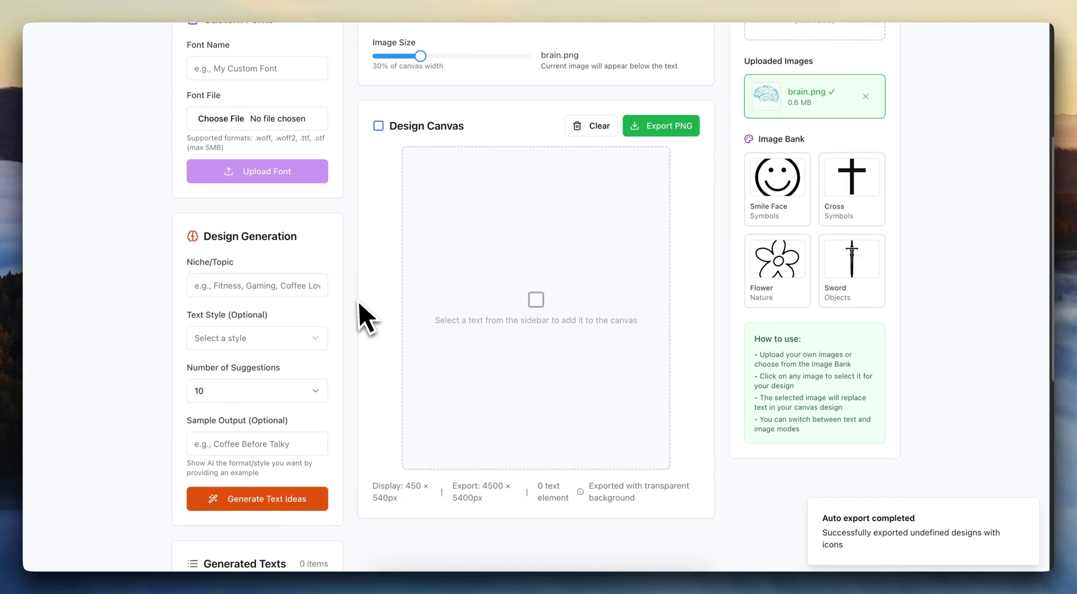
Step: Enter 'stoic quotes' as the niche topic and request 50 suggestions
click(301, 292)
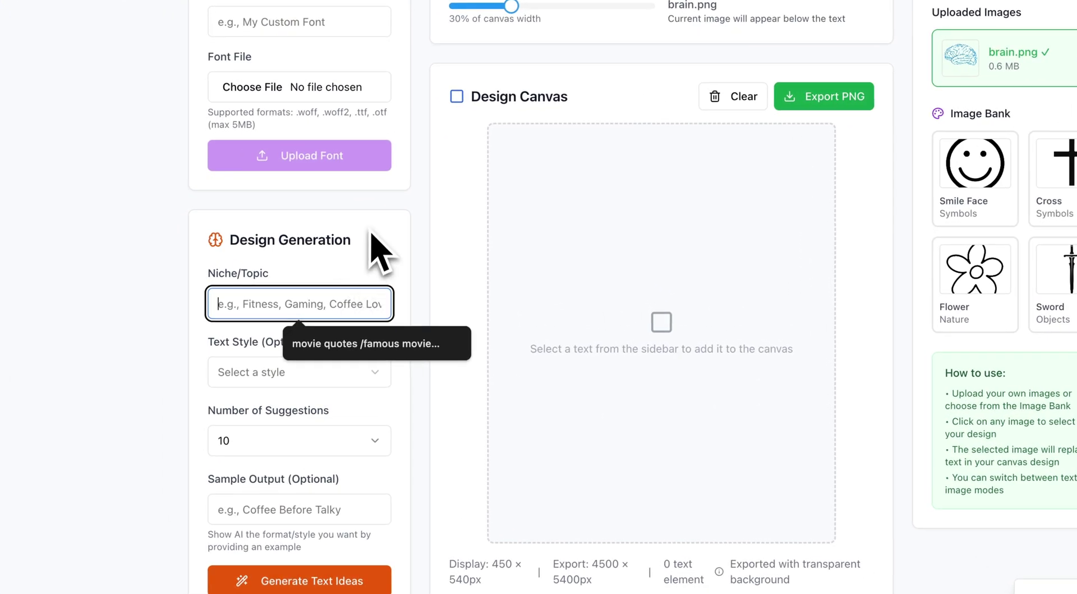
text(stoic quotes)
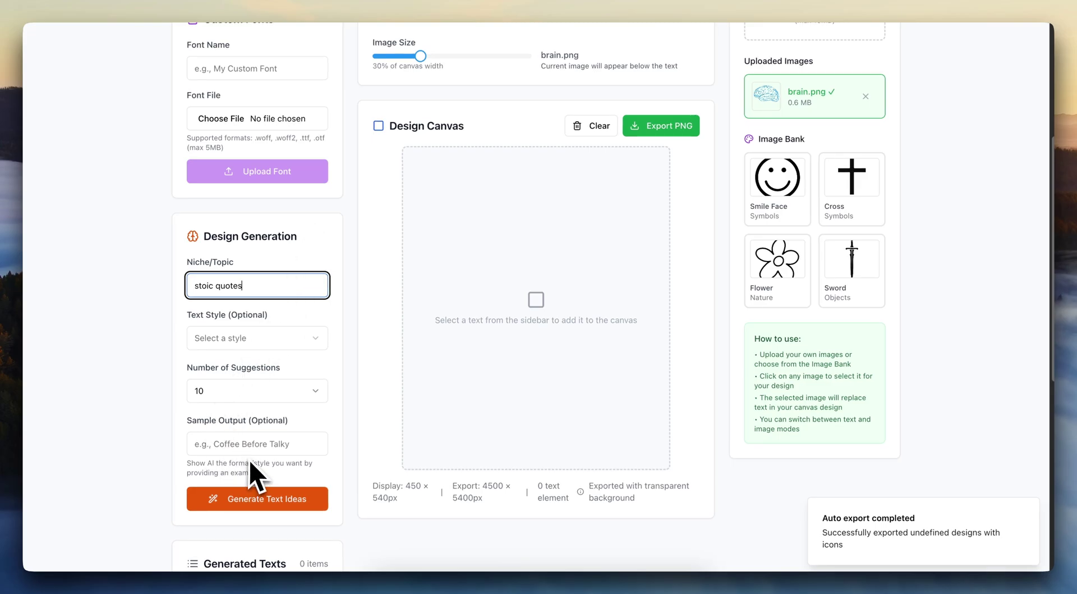
click(250, 396)
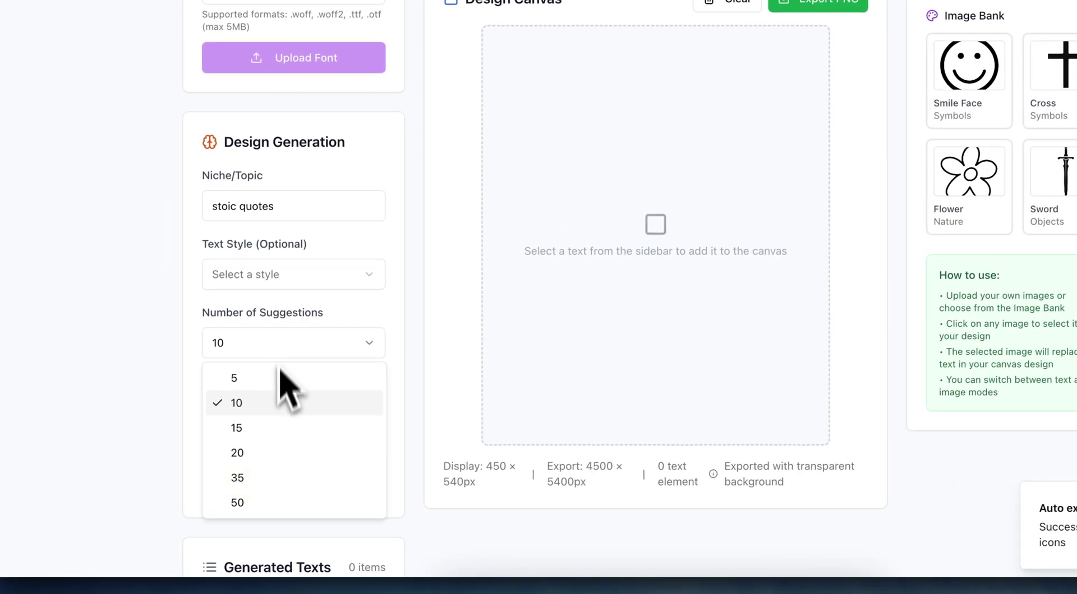
click(275, 503)
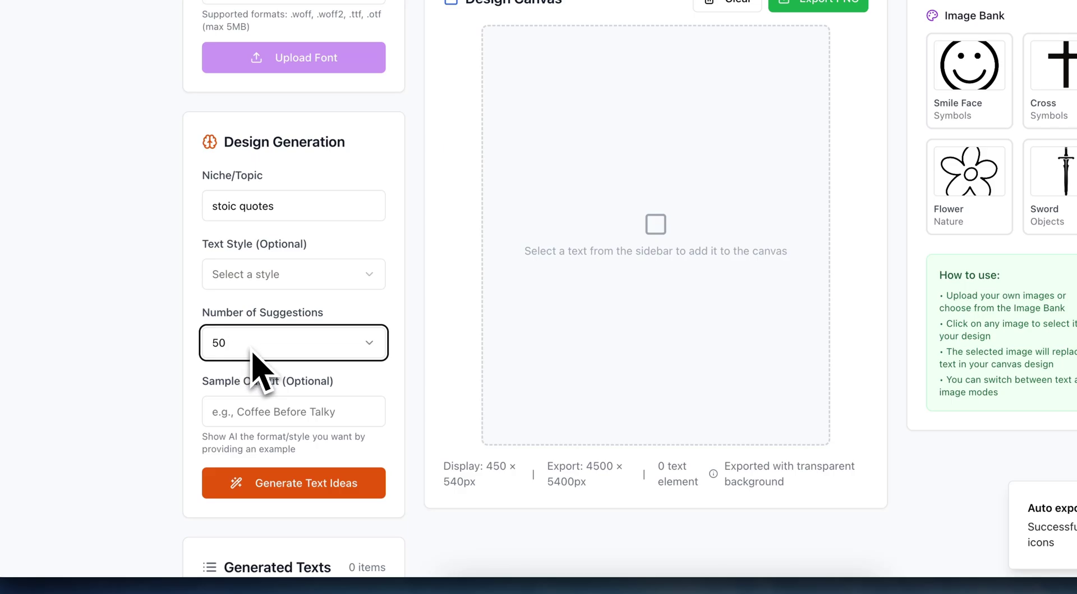
Step: Choose the Motivational text style and append '()' to the topic
click(269, 276)
click(278, 358)
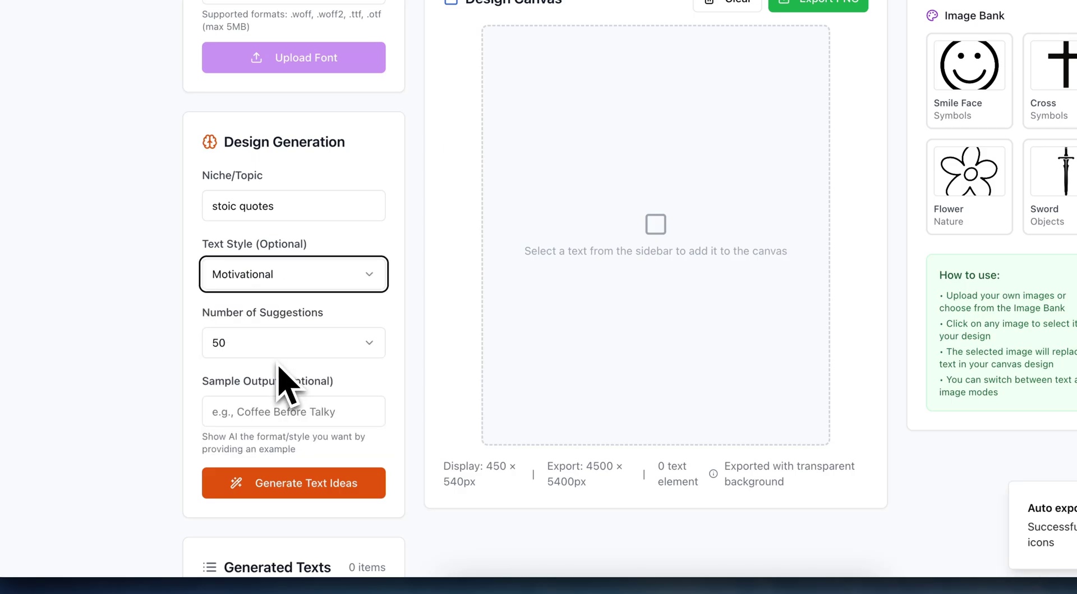
click(271, 408)
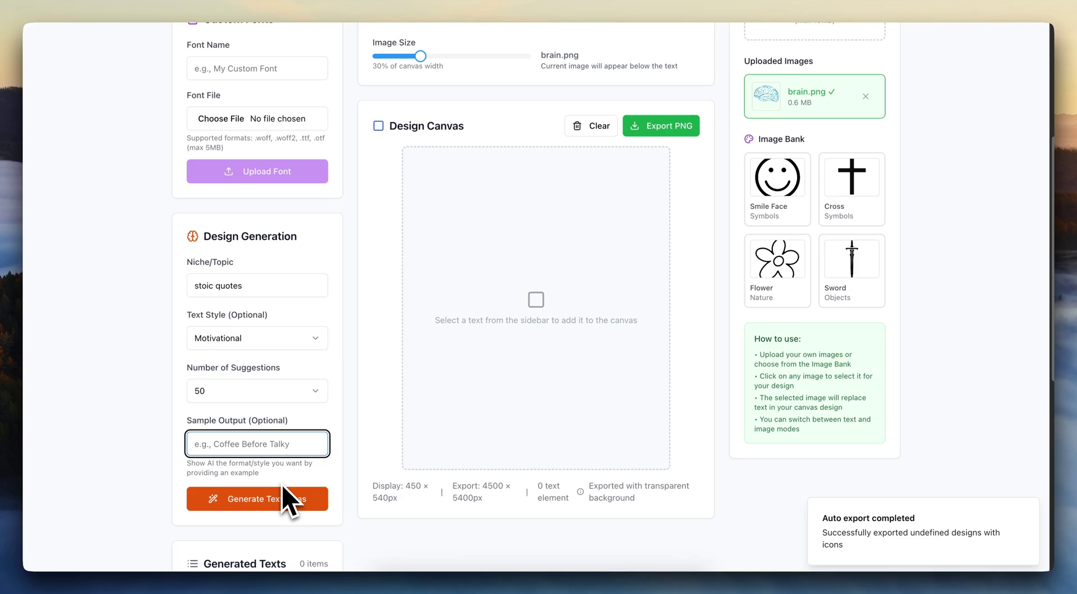
click(235, 284)
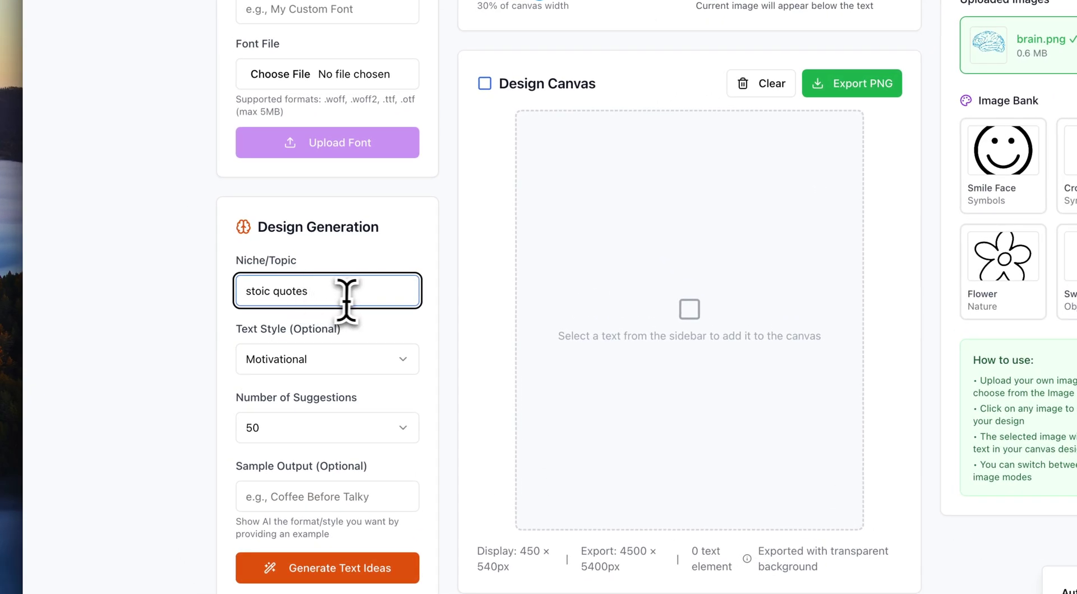
text(())
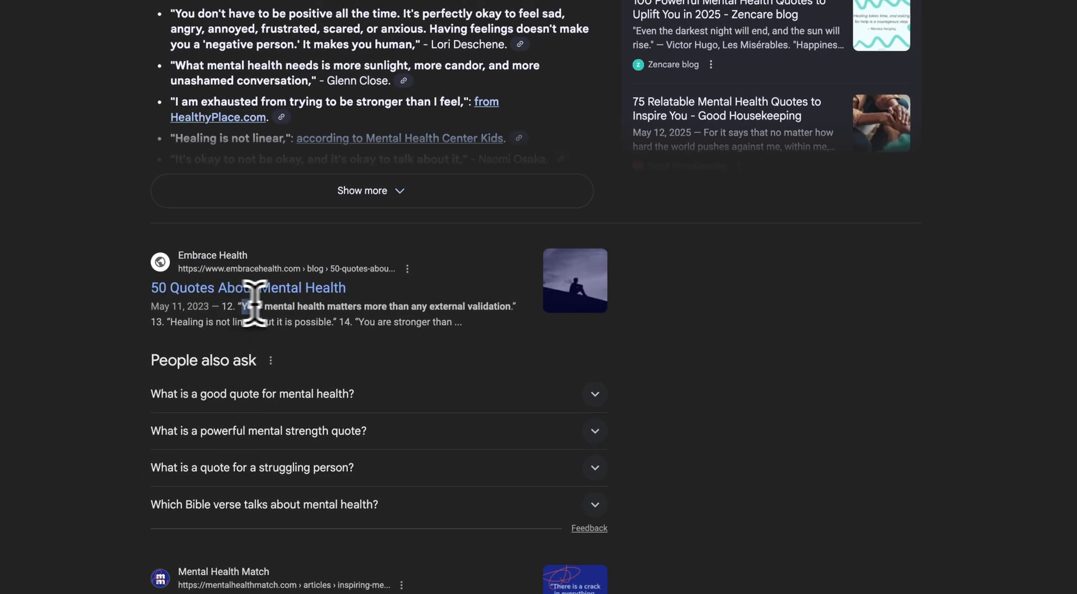
Step: Select the Embrace Health quote about mental health mattering more than external validation
mouse_move(241, 303)
mouse_down()
mouse_move(496, 321)
mouse_move(352, 306)
mouse_move(478, 310)
mouse_move(507, 332)
mouse_move(510, 310)
mouse_up()
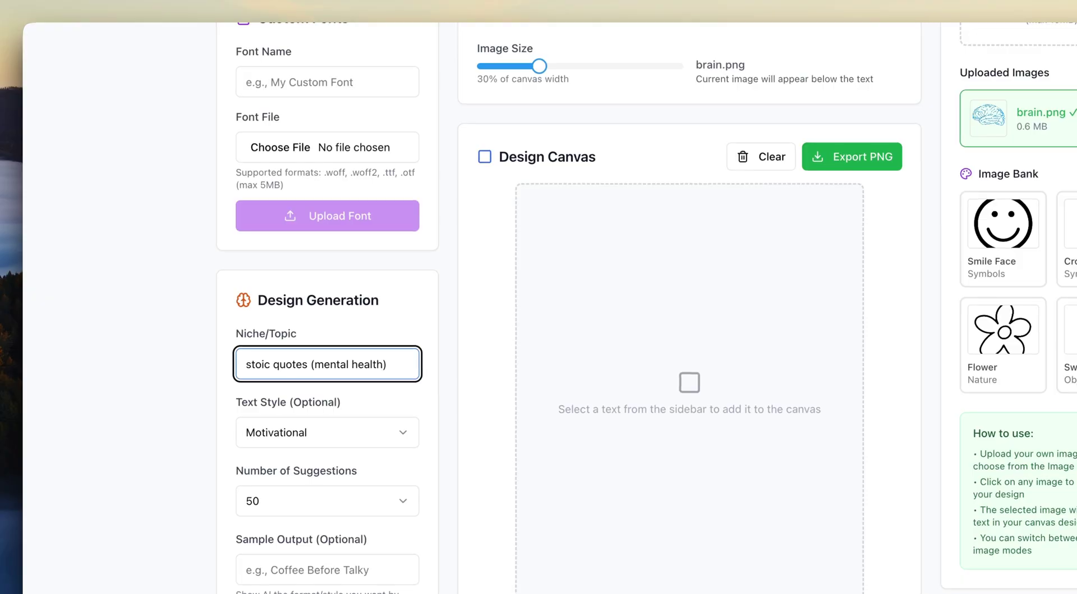
Step: Paste the copied mental health quote into Sample Output and check its beginning and end
click(287, 564)
text(Your mental health matters more than any external validation)
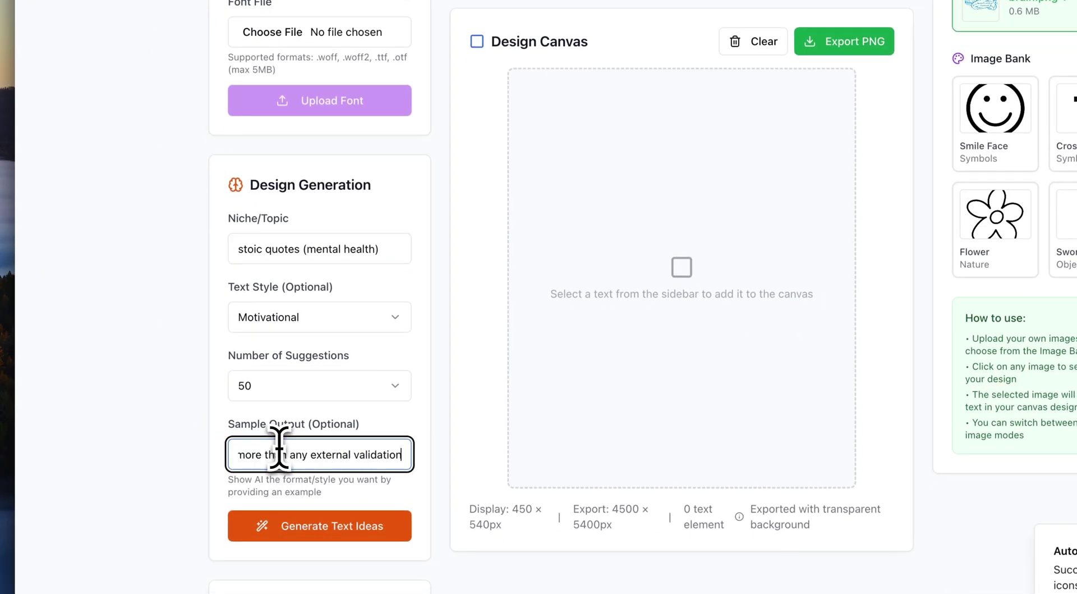
drag(399, 455, 137, 474)
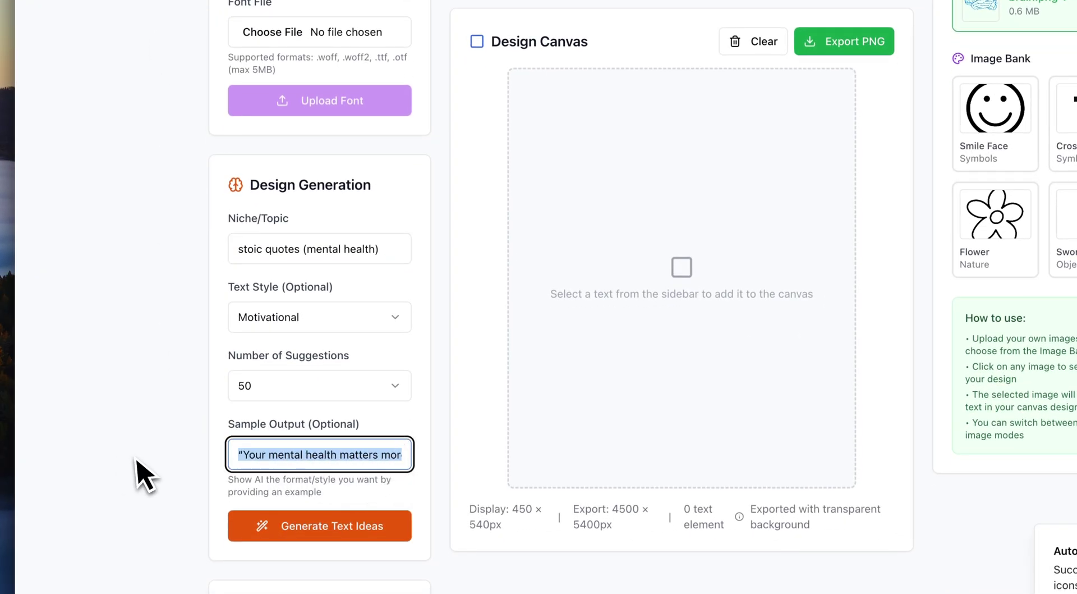
click(241, 454)
drag(242, 455, 477, 469)
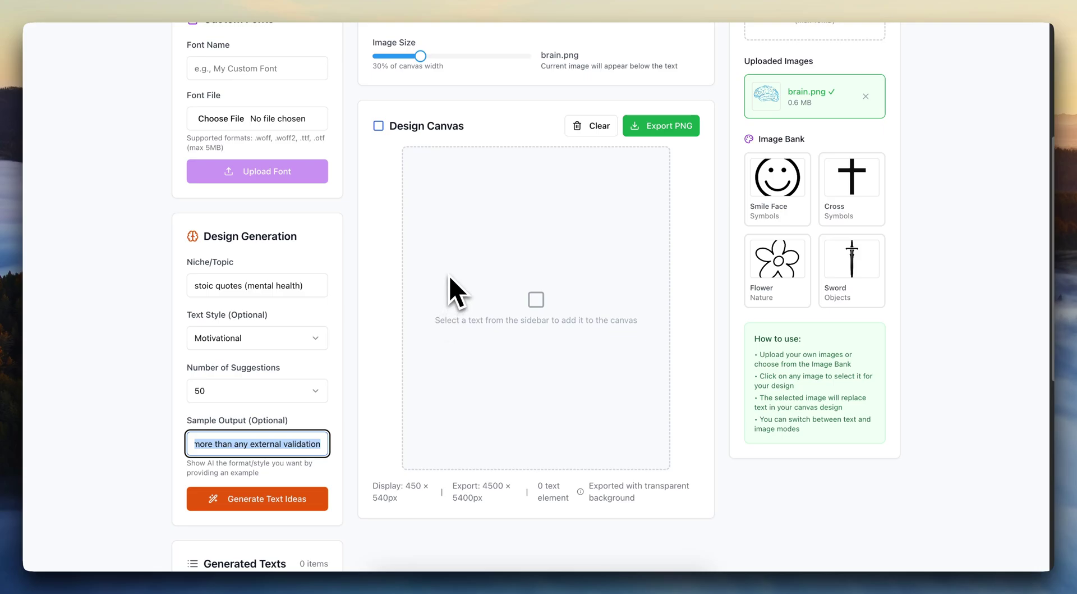
click(303, 457)
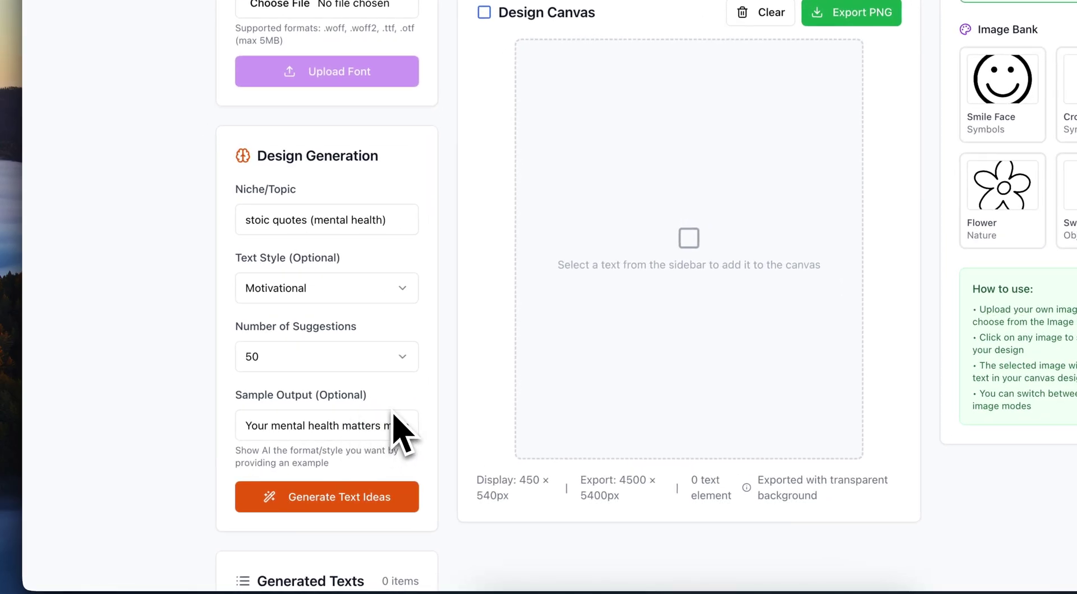
scroll(393, 414, down, 4)
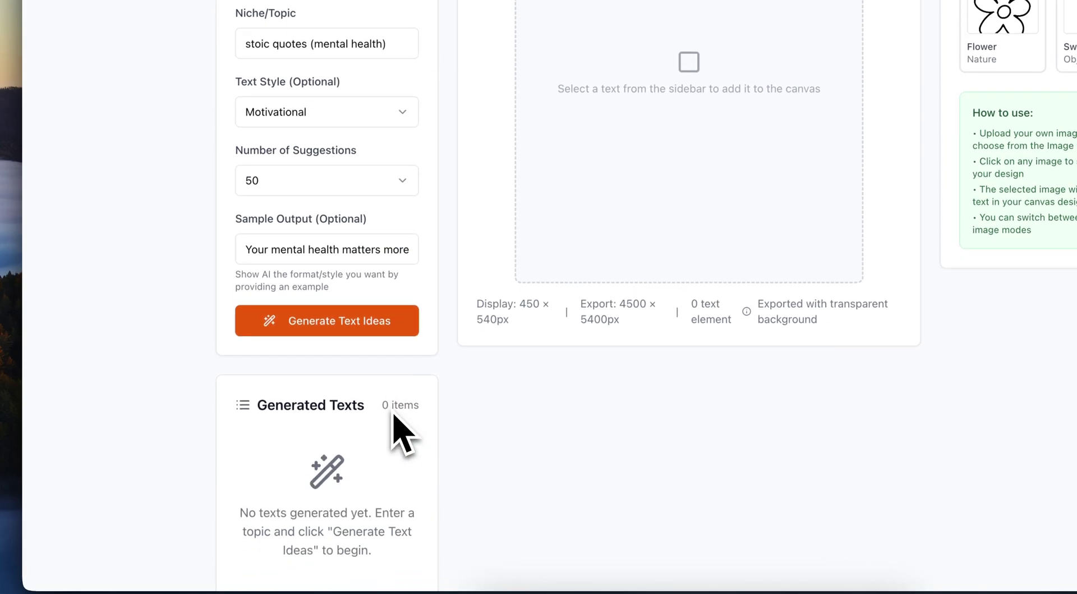
Step: Start generating the 50 text ideas and set the text colour to blue (RGB 31, 110, 183)
click(360, 295)
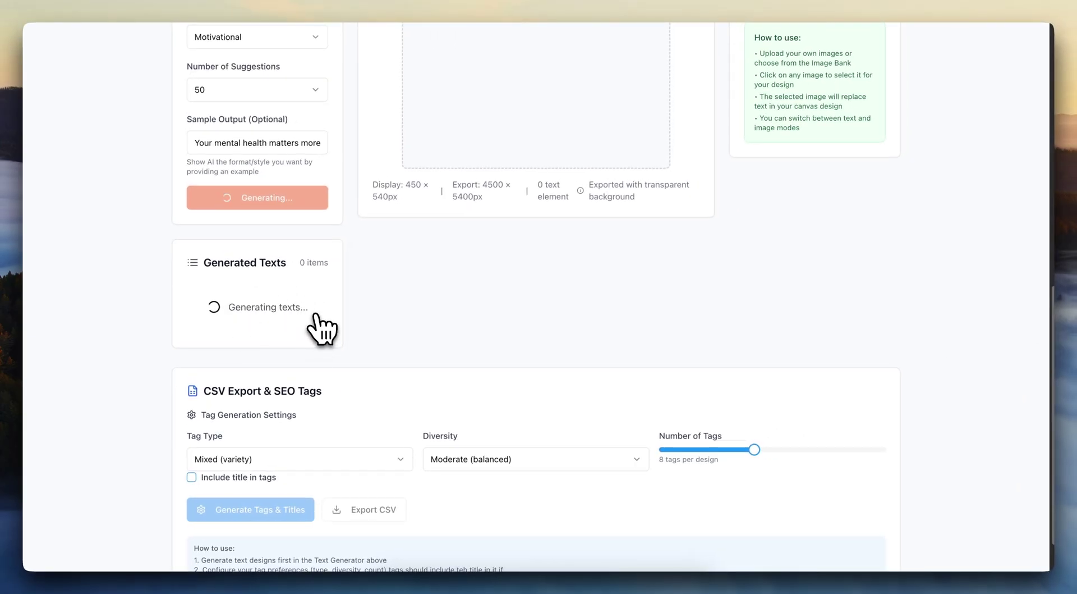
scroll(323, 328, up, 5)
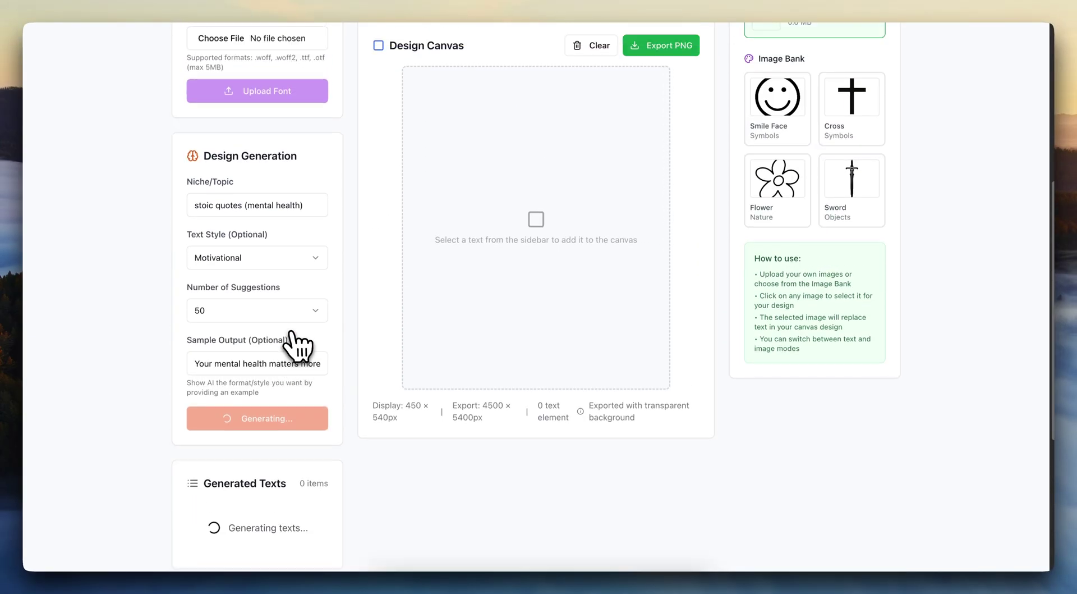
scroll(297, 345, up, 6)
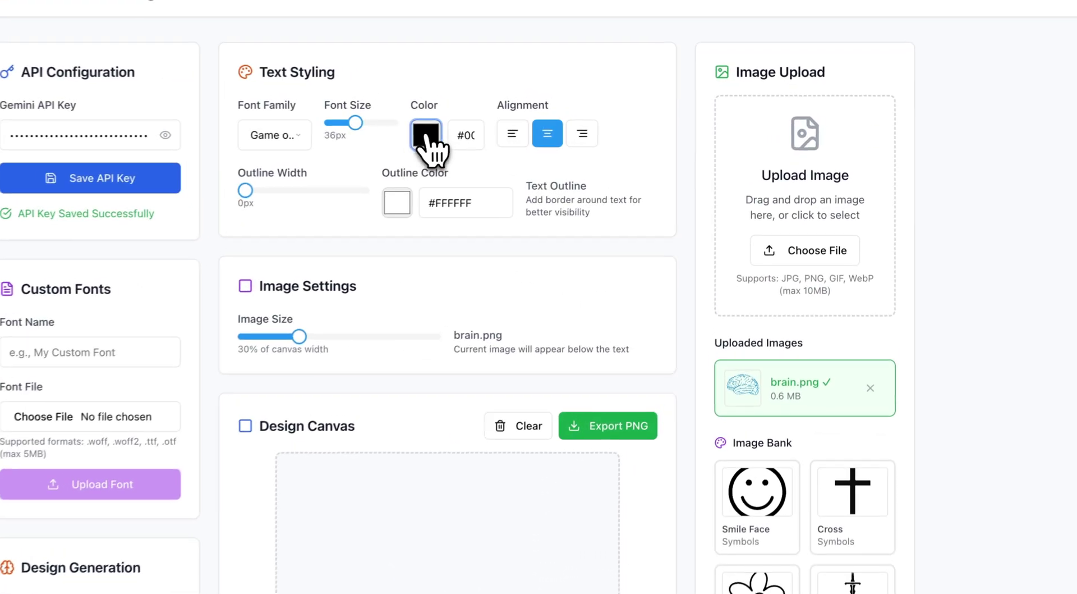
click(425, 137)
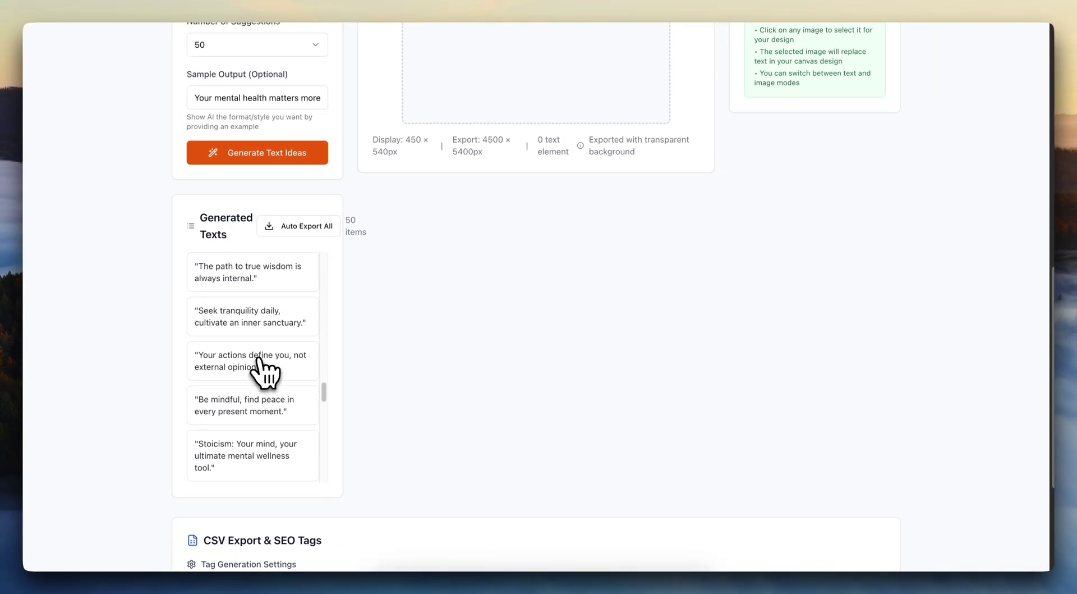
scroll(259, 365, down, 5)
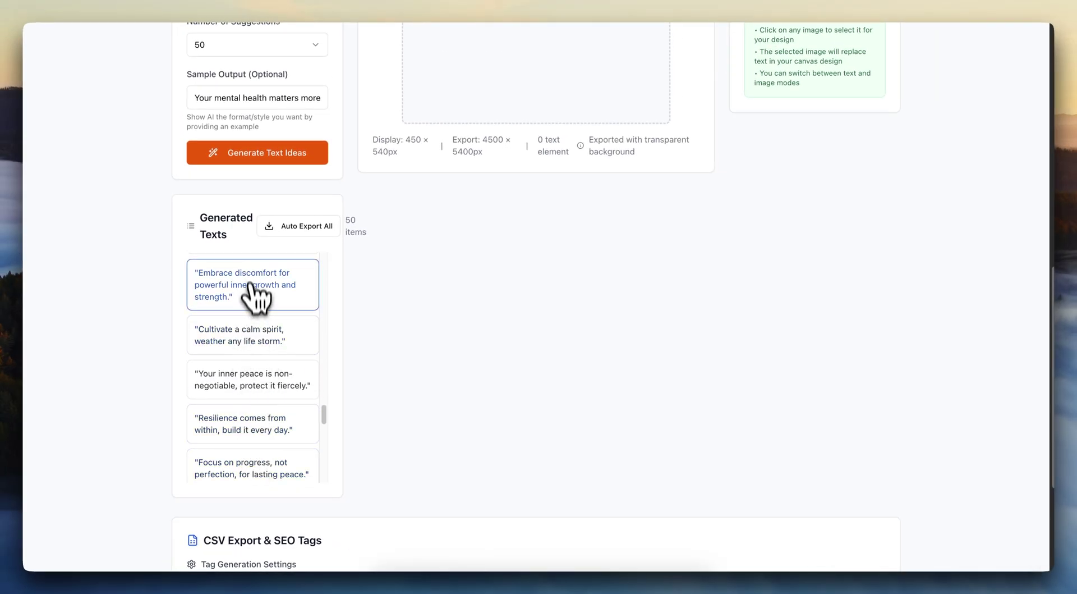
Step: Try 'Own your thoughts…' on the canvas, then load 'Choose calm over chaos, peace over worry.'
scroll(253, 314, up, 9)
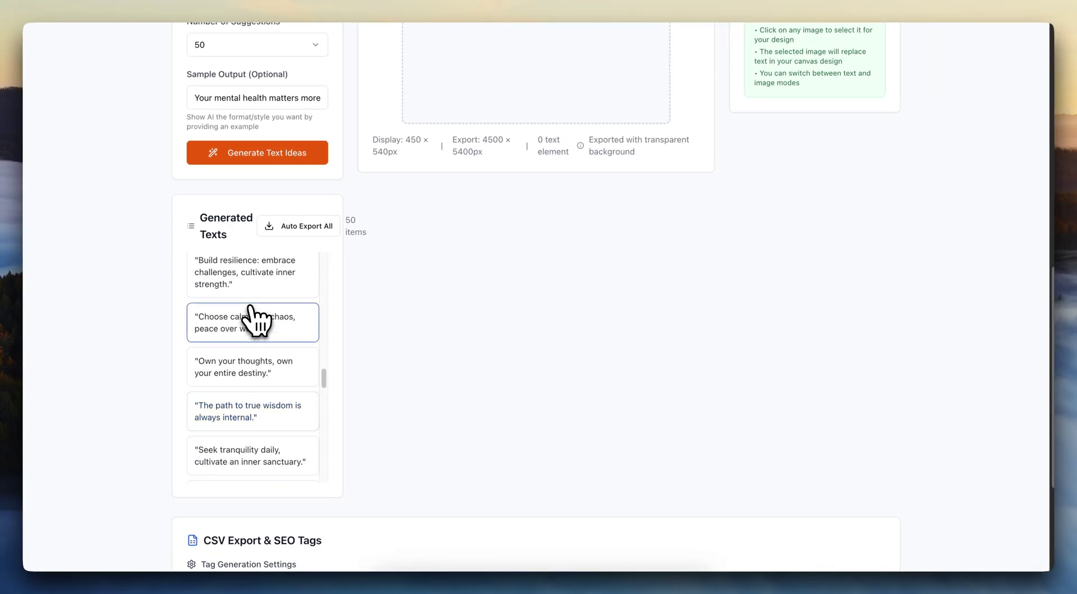
click(277, 363)
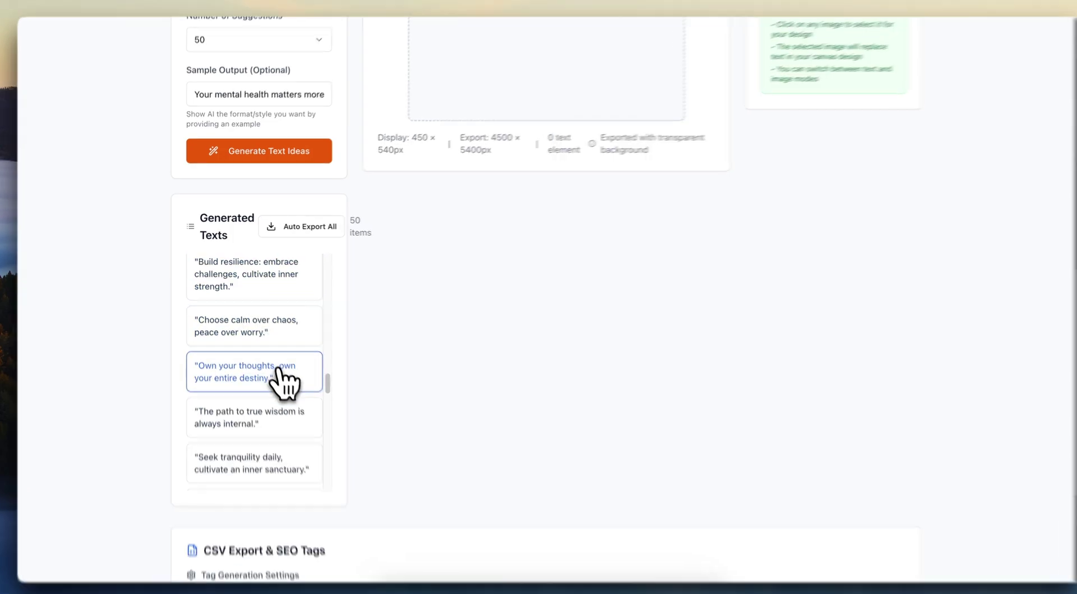
scroll(539, 298, up, 10)
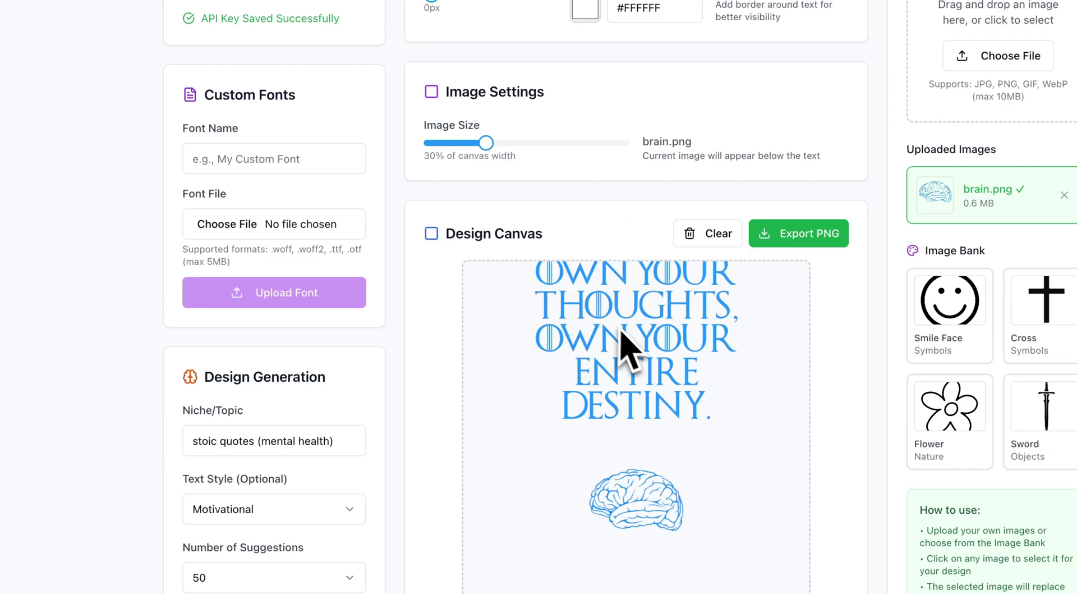
scroll(597, 337, down, 8)
click(226, 461)
scroll(428, 224, up, 6)
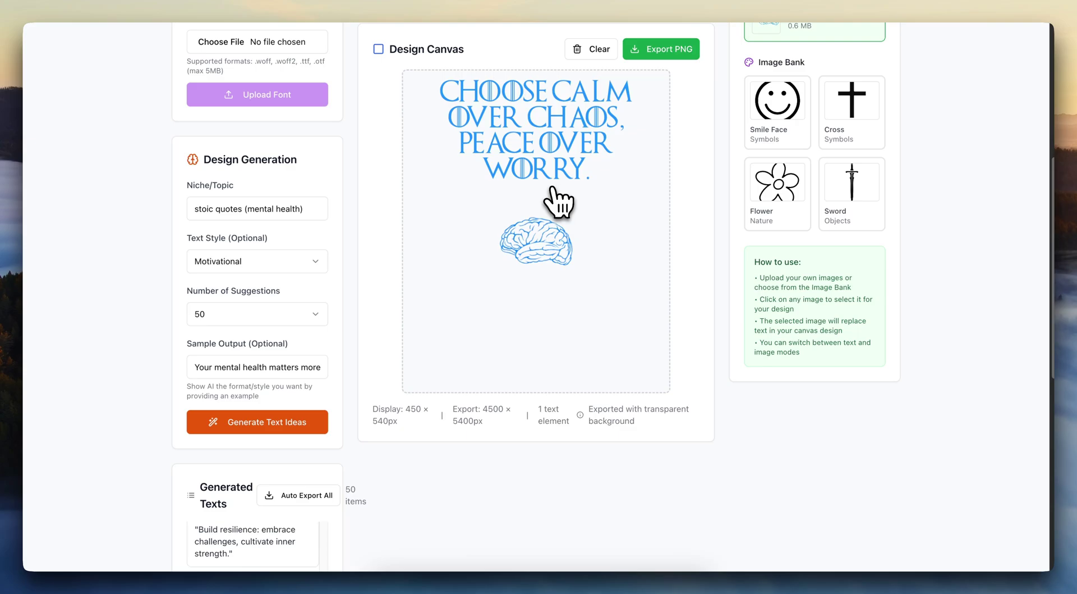
scroll(558, 202, up, 1)
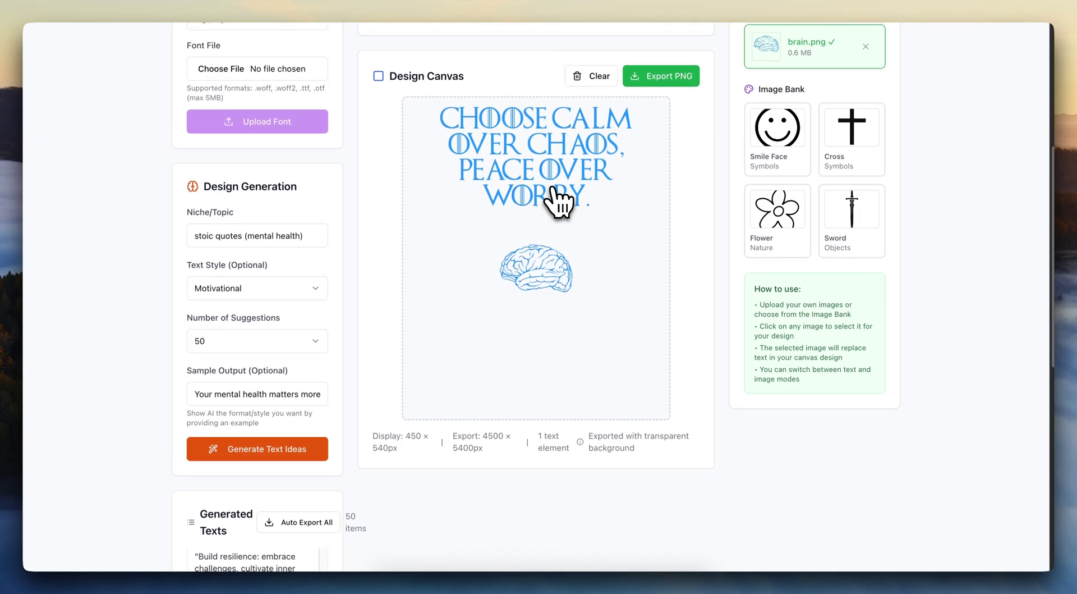
scroll(559, 210, up, 1)
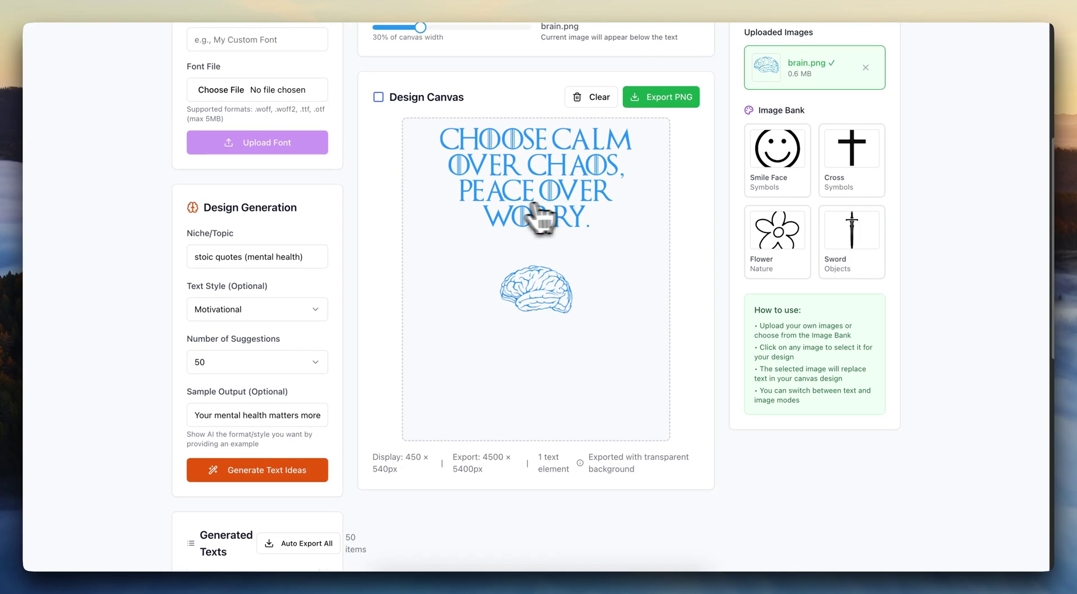
scroll(395, 328, down, 9)
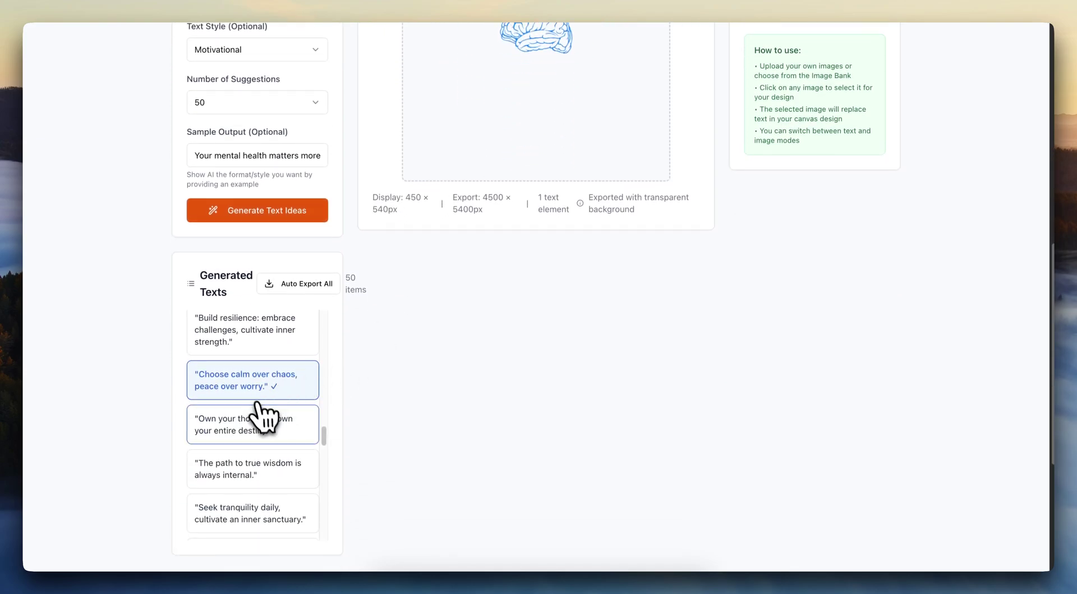
scroll(257, 354, up, 5)
Step: Try a 2px red outline on the quote, then set the outline width back to 0
scroll(264, 370, up, 4)
scroll(495, 366, up, 8)
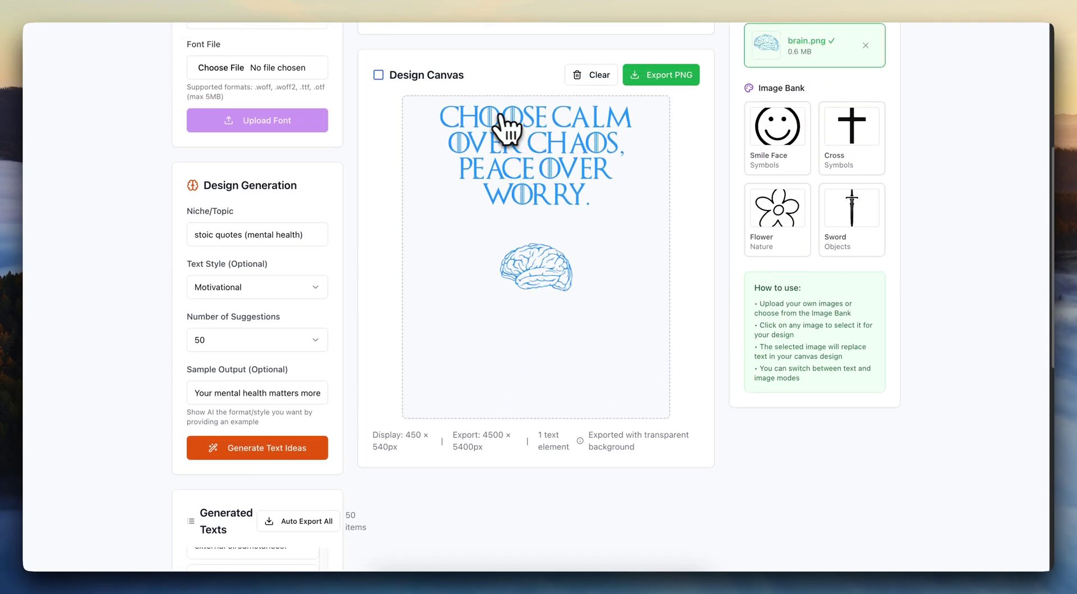
scroll(553, 233, up, 5)
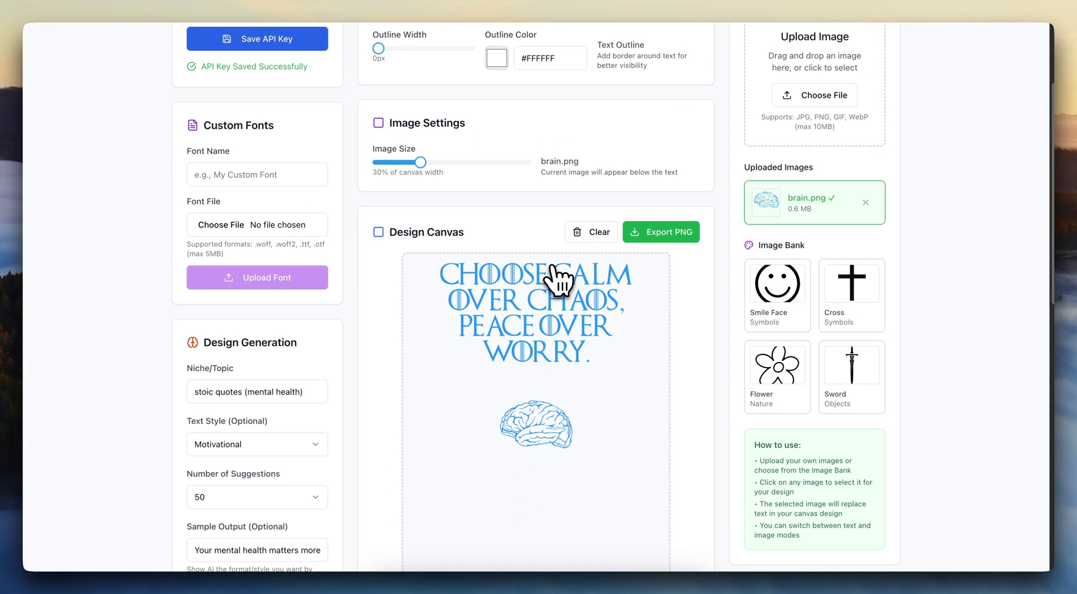
scroll(786, 231, up, 1)
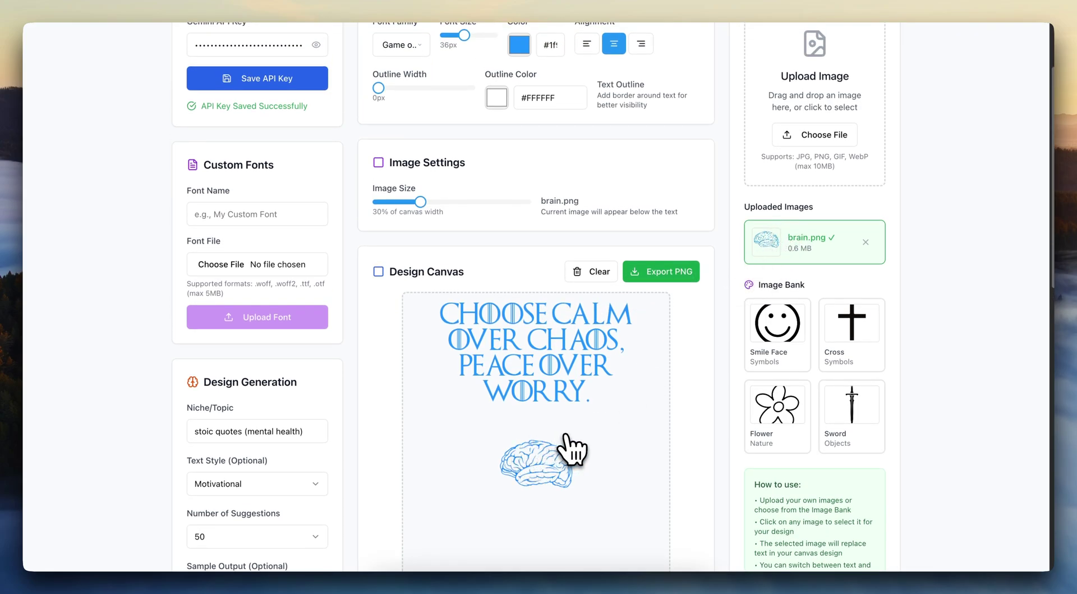
scroll(570, 446, down, 1)
scroll(550, 359, up, 2)
scroll(547, 339, up, 2)
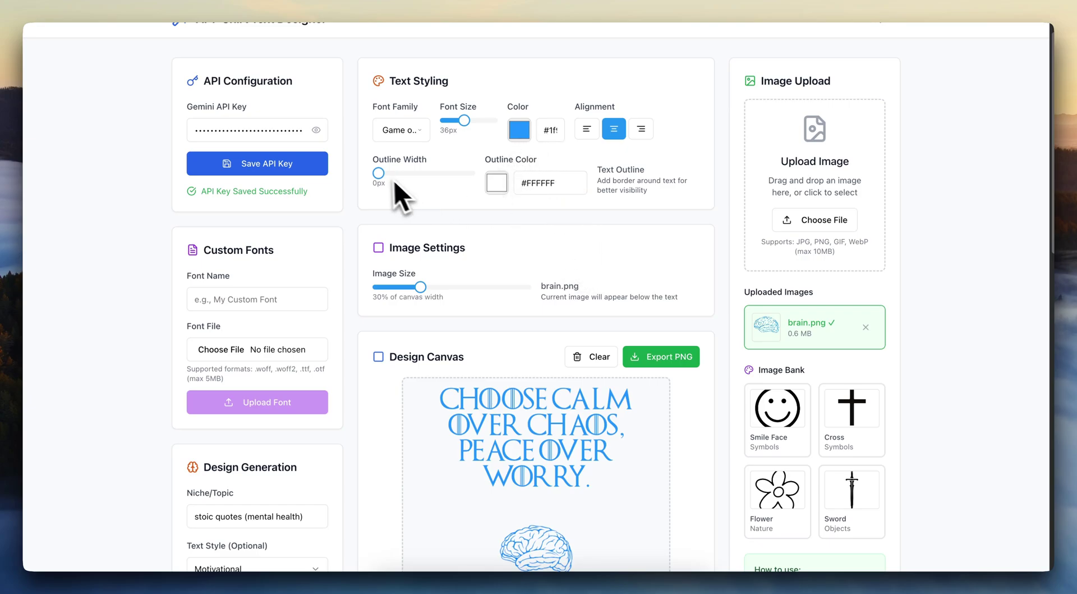
drag(379, 174, 397, 174)
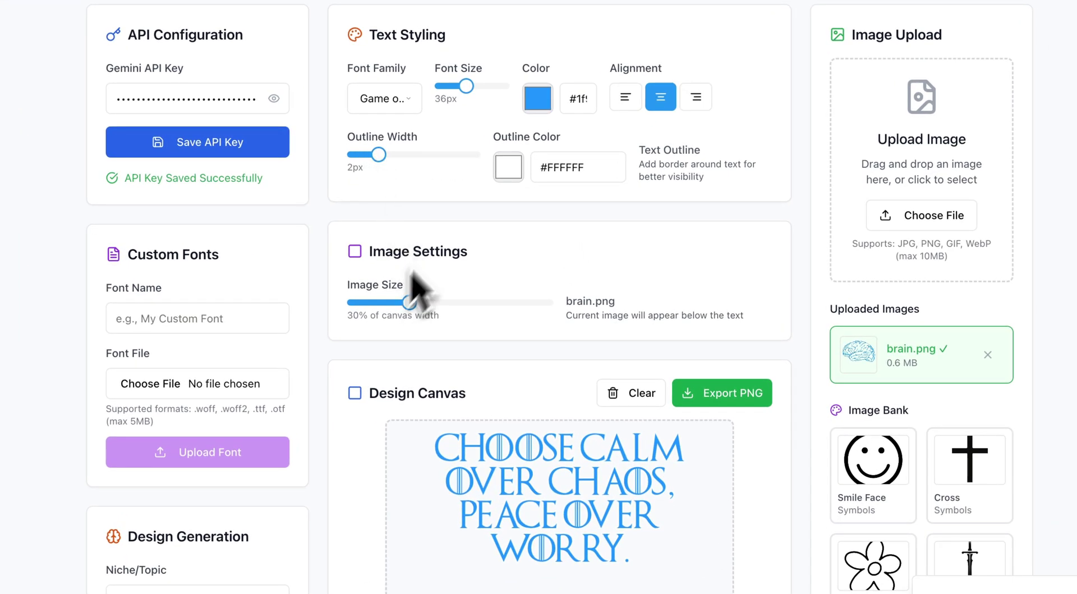
click(508, 166)
drag(525, 233, 674, 187)
scroll(653, 477, down, 4)
scroll(548, 312, up, 3)
drag(354, 107, 306, 125)
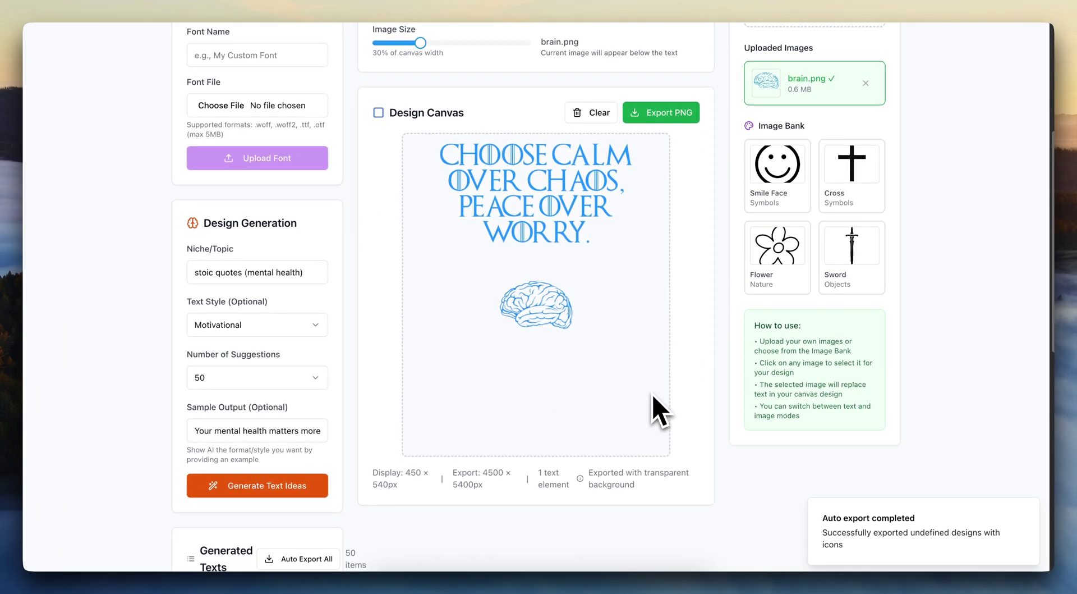
Step: Enlarge the brain image to 45% of the canvas width
scroll(505, 173, up, 3)
drag(420, 192, 411, 198)
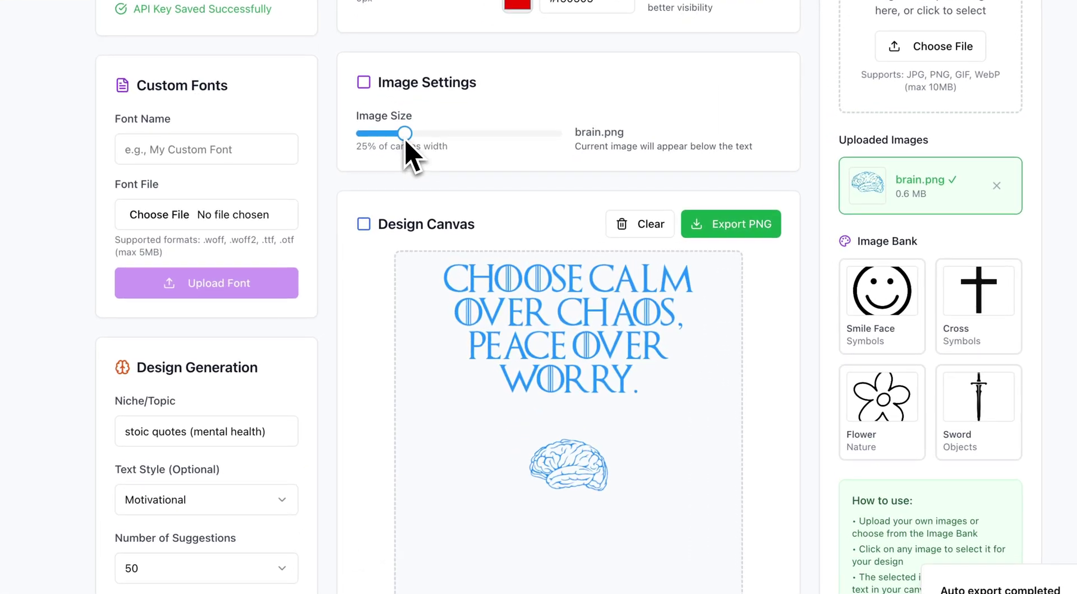
drag(410, 159, 465, 144)
scroll(578, 433, down, 4)
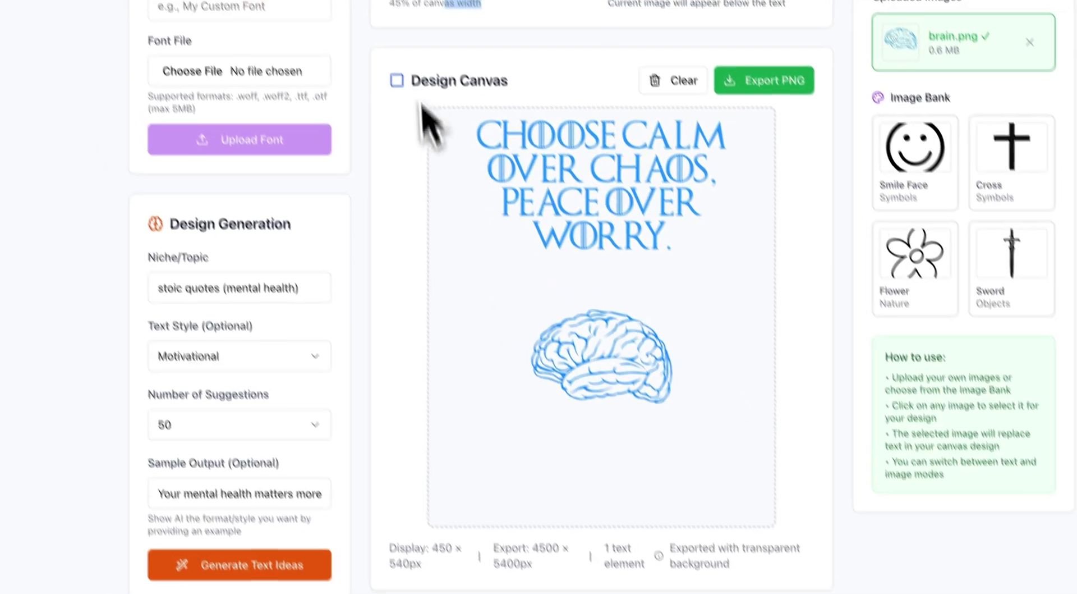
scroll(378, 156, down, 5)
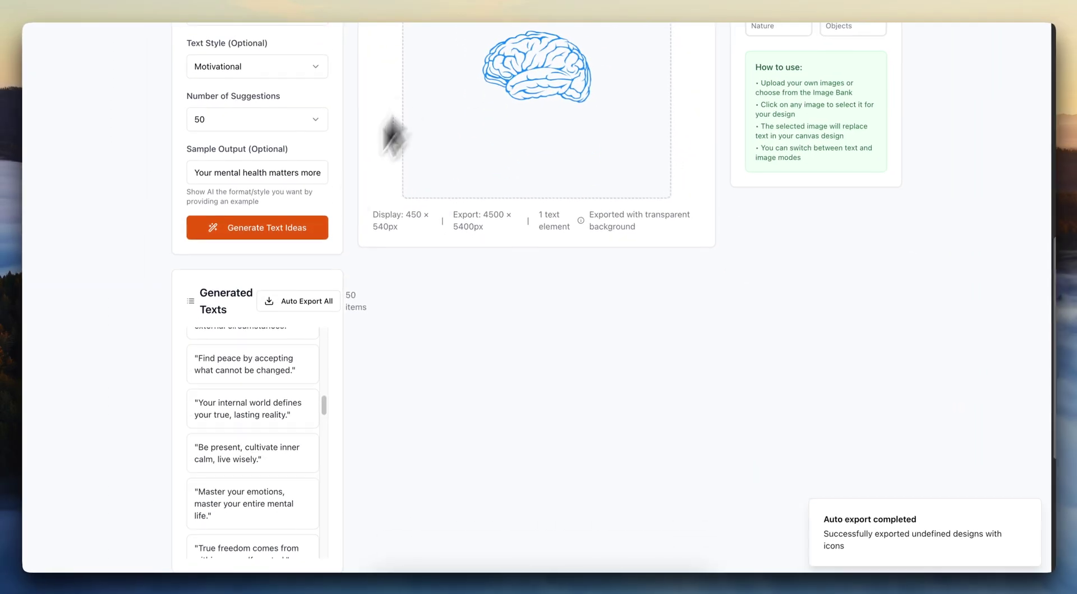
Step: Use Auto Export All to download every generated quote design as a PNG
scroll(404, 332, down, 5)
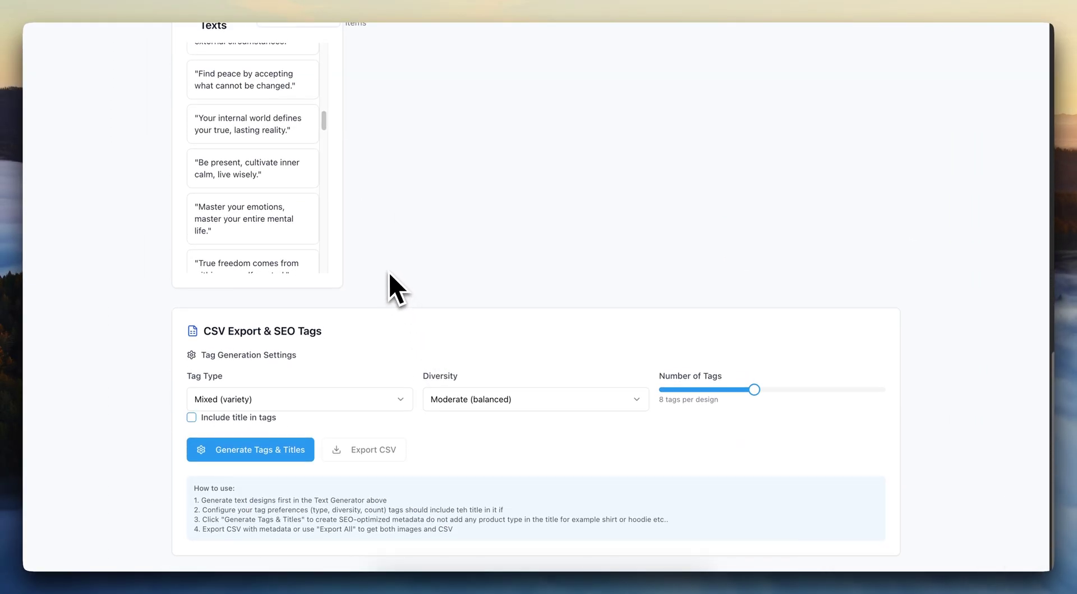
scroll(392, 288, up, 2)
click(305, 115)
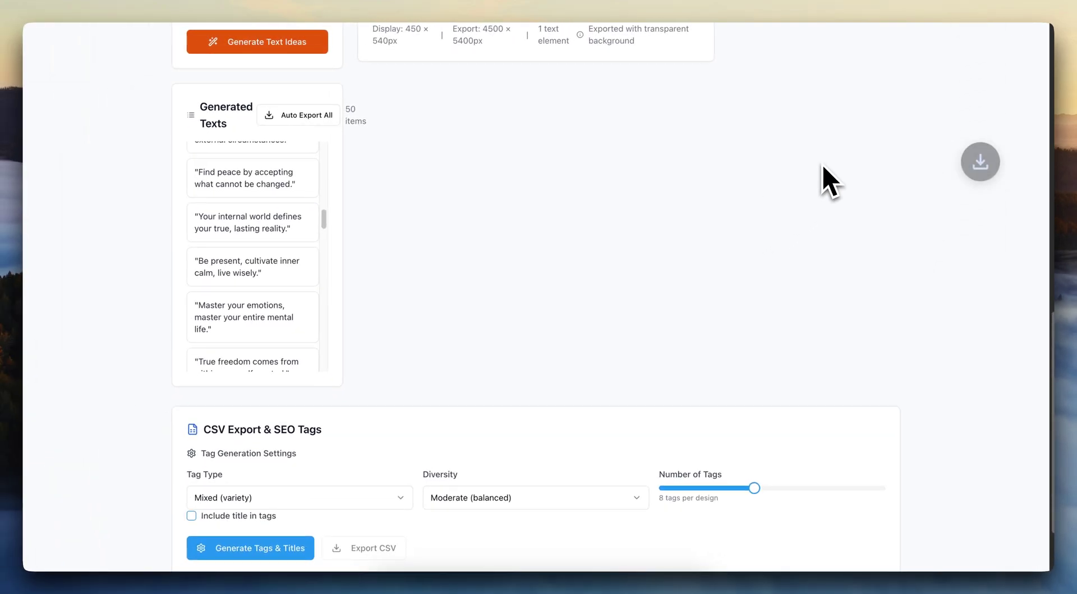
scroll(661, 241, up, 10)
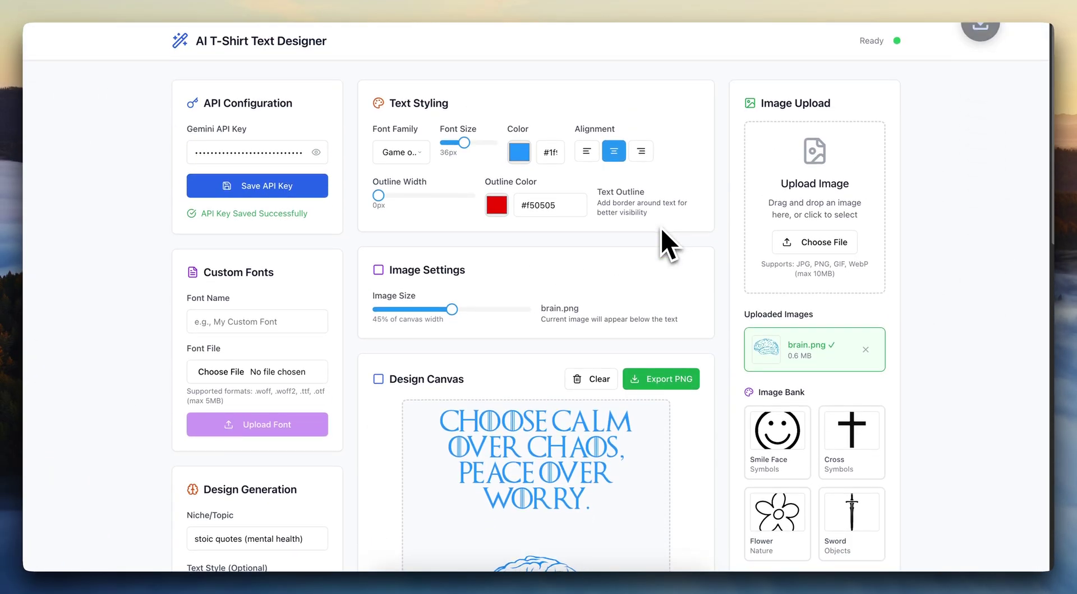
scroll(667, 241, down, 5)
scroll(666, 242, down, 10)
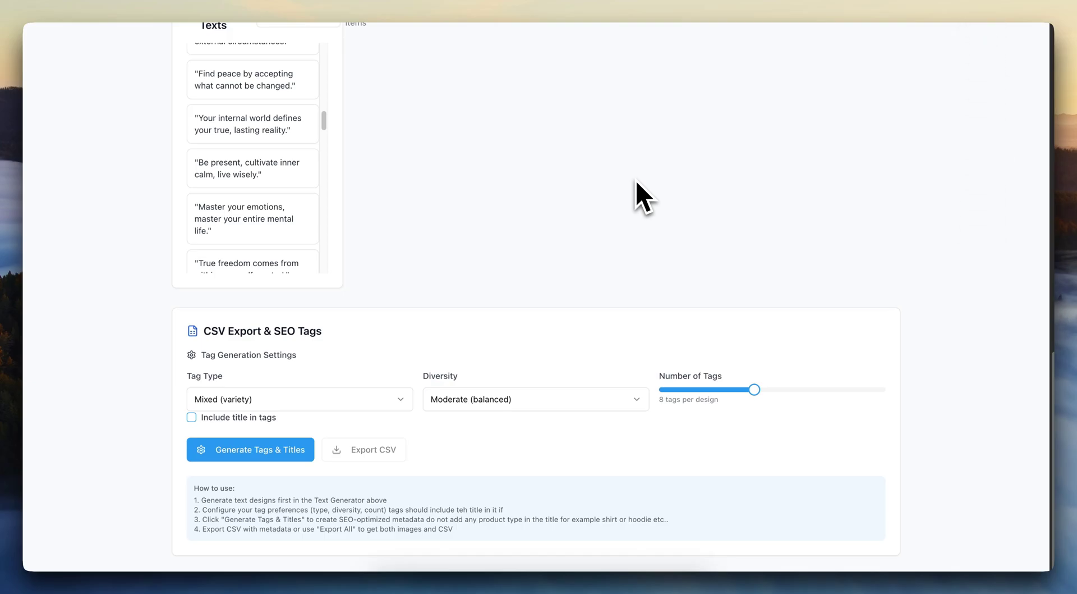
Step: Include titles in tags and use Long-tail (3–5 words) tags, Limited diversity, 5 tags per design
scroll(640, 194, down, 1)
scroll(640, 193, up, 1)
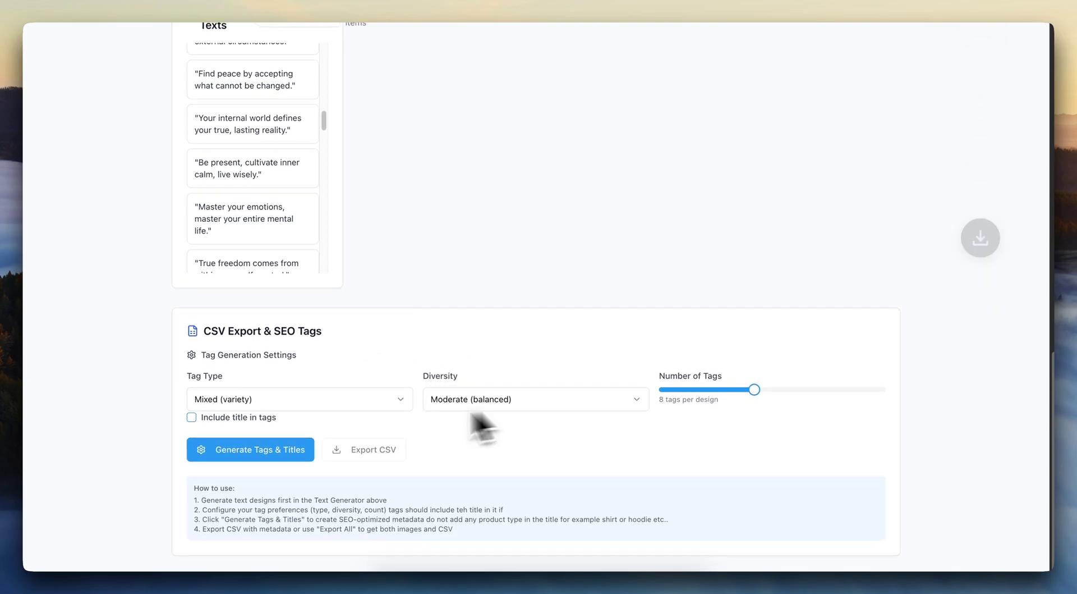
click(191, 417)
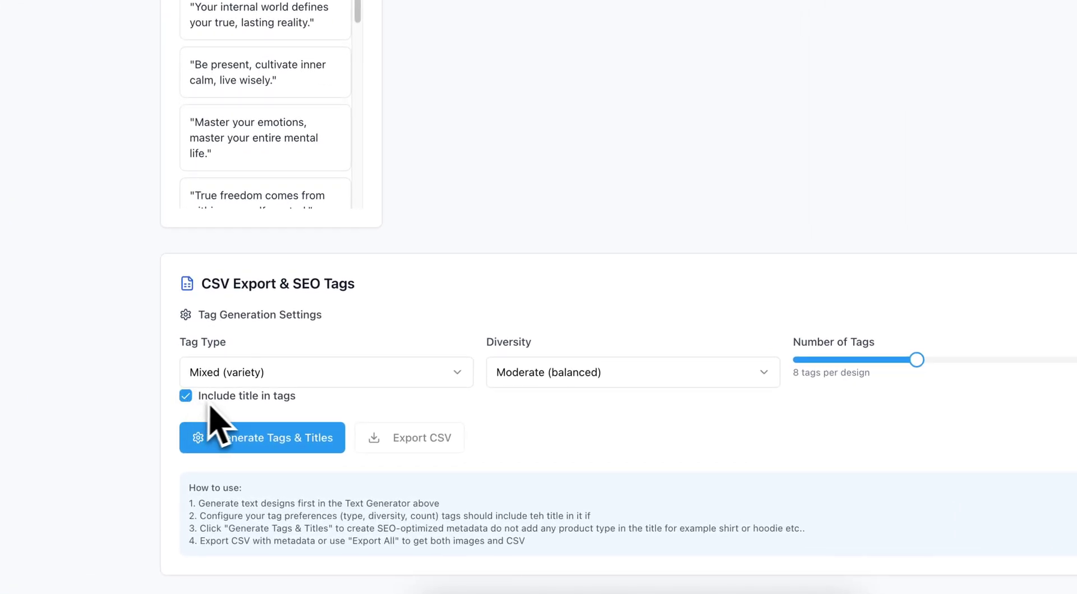
click(273, 383)
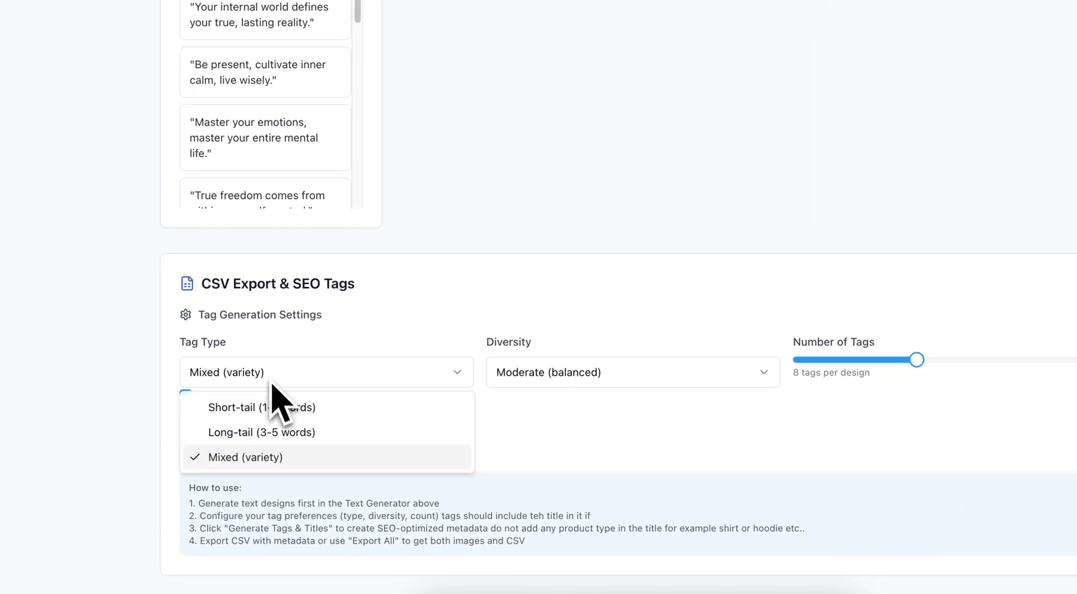
click(295, 436)
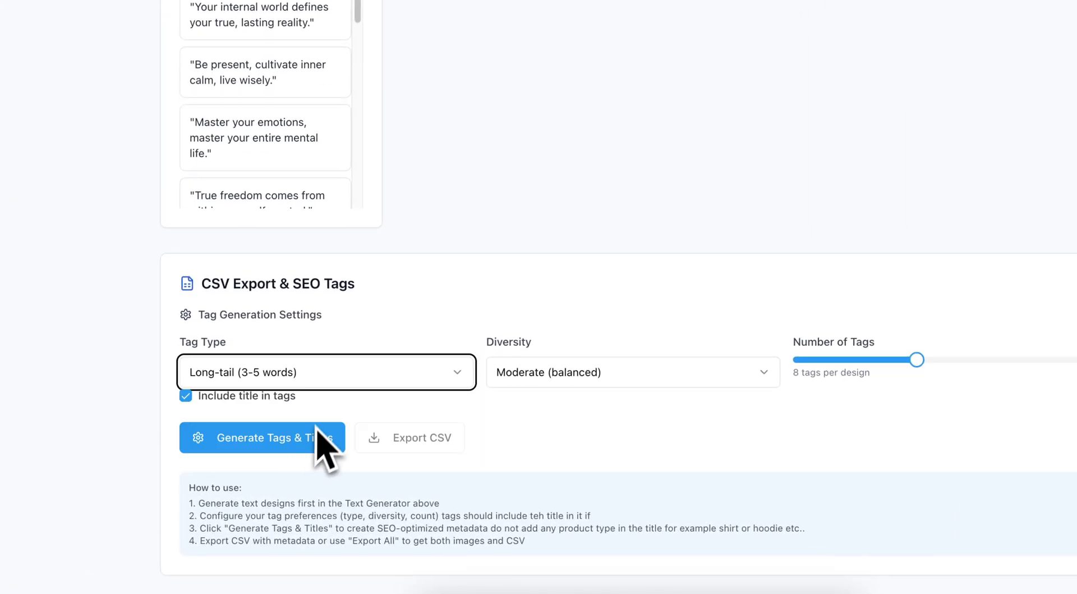
click(499, 375)
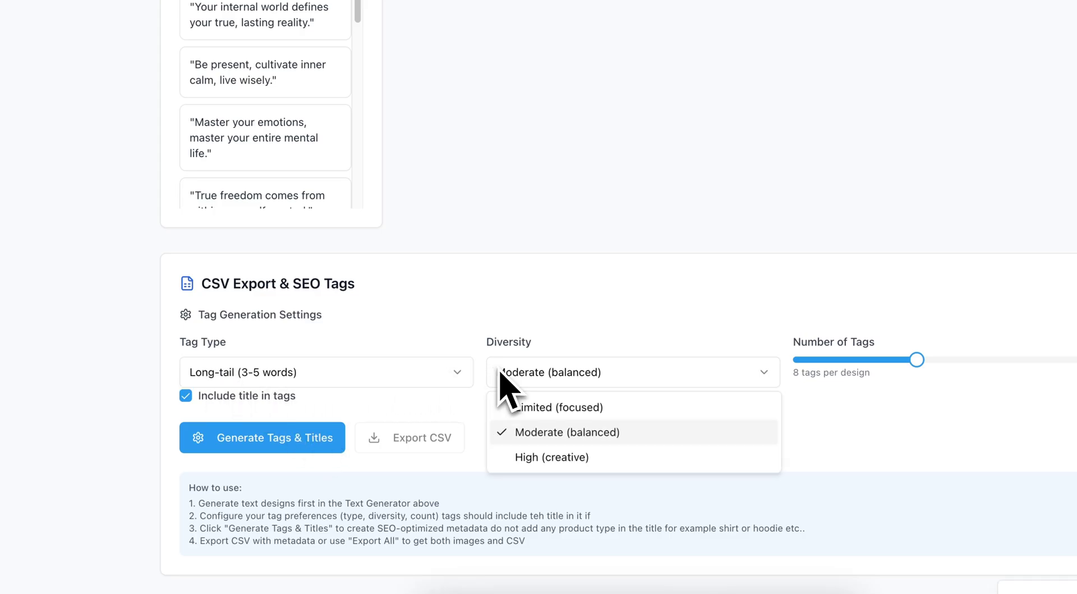
click(559, 408)
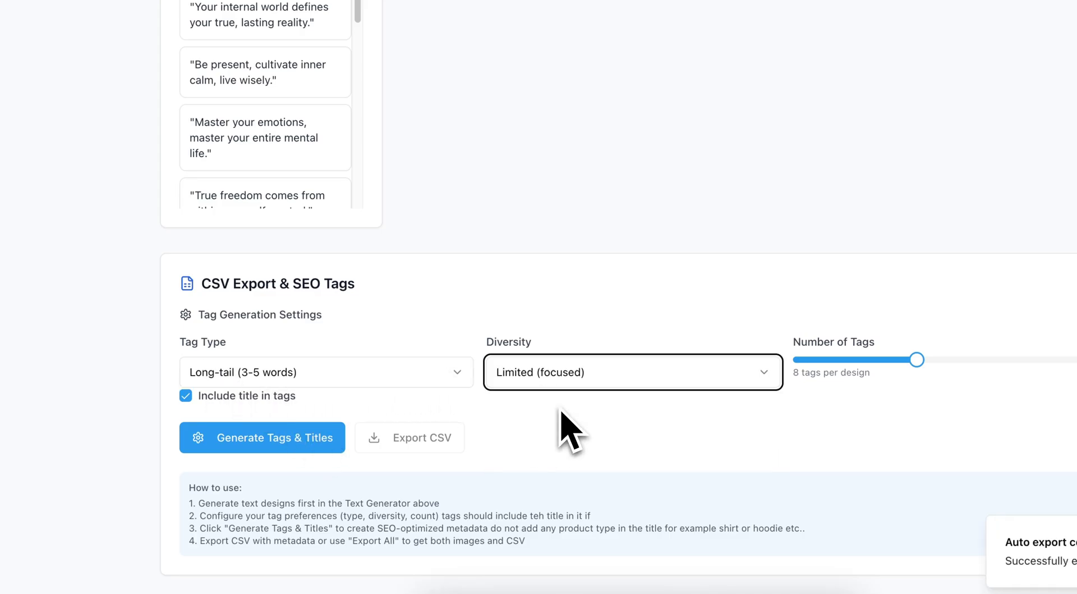
click(867, 366)
drag(692, 371, 671, 392)
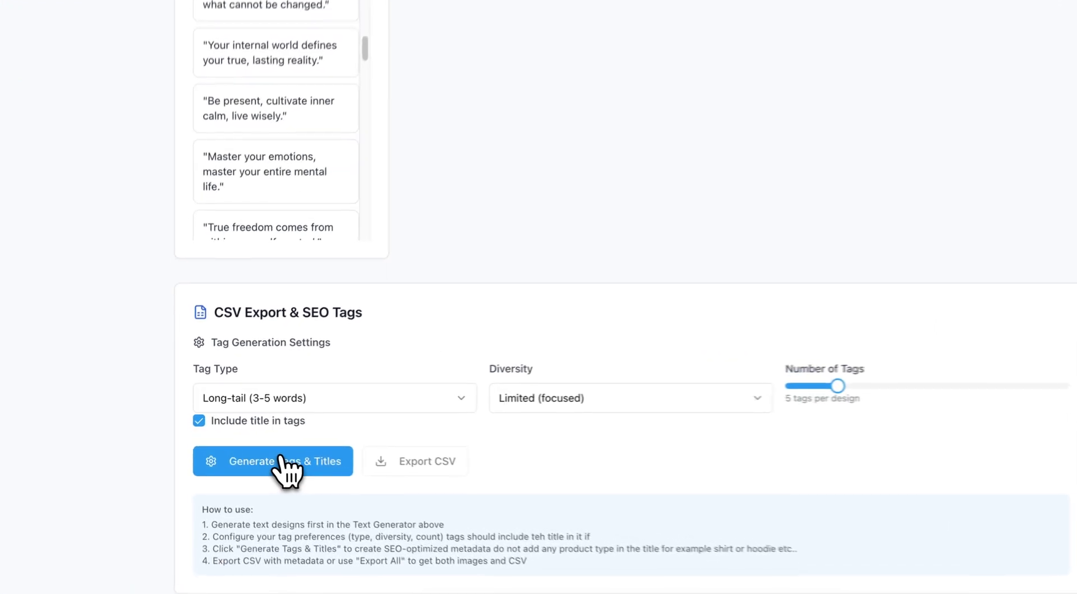
Step: Run Generate Tags & Titles for all 50 designs and browse the resulting tags preview
click(280, 462)
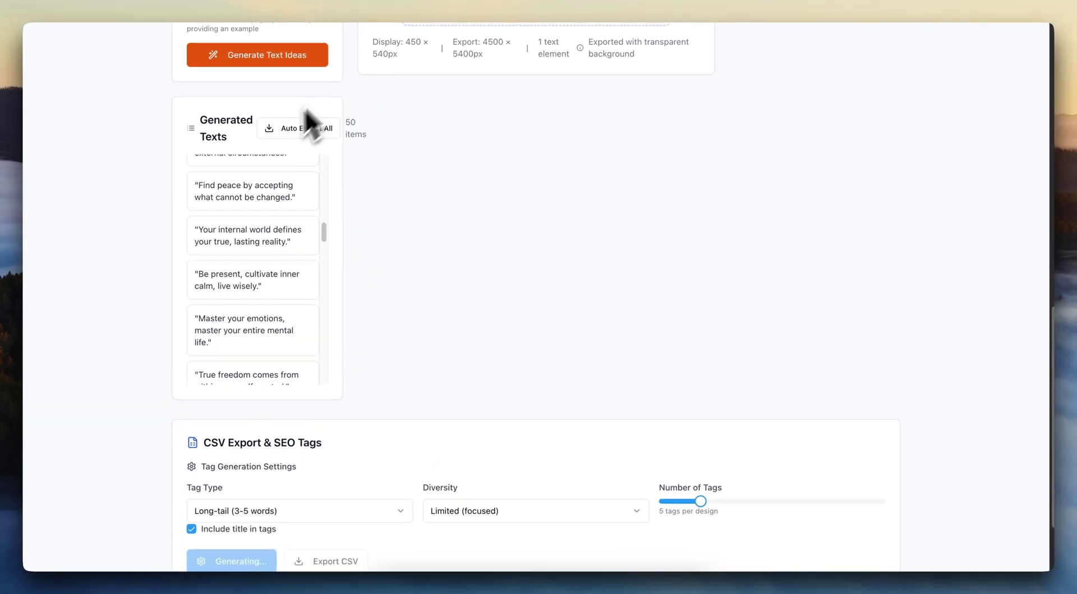
scroll(361, 277, down, 5)
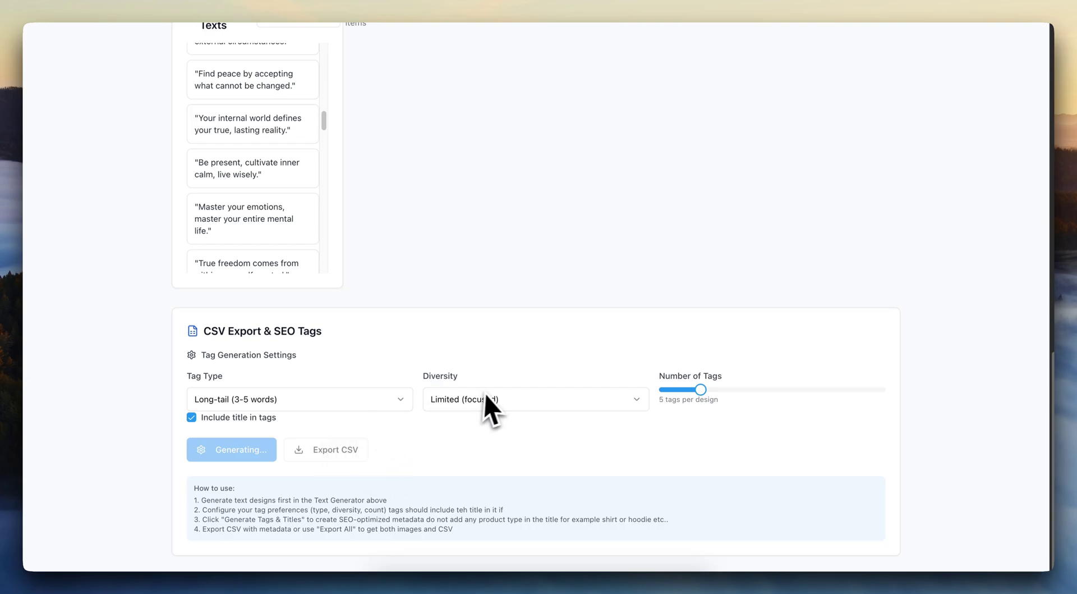
scroll(491, 401, up, 6)
scroll(492, 398, up, 7)
scroll(458, 445, down, 6)
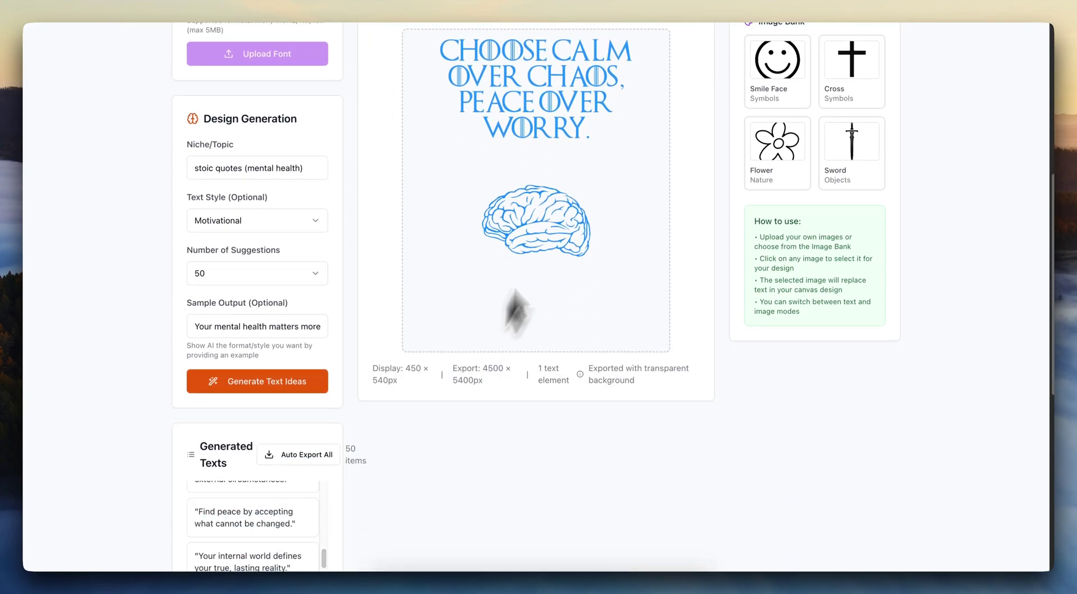
scroll(561, 364, up, 2)
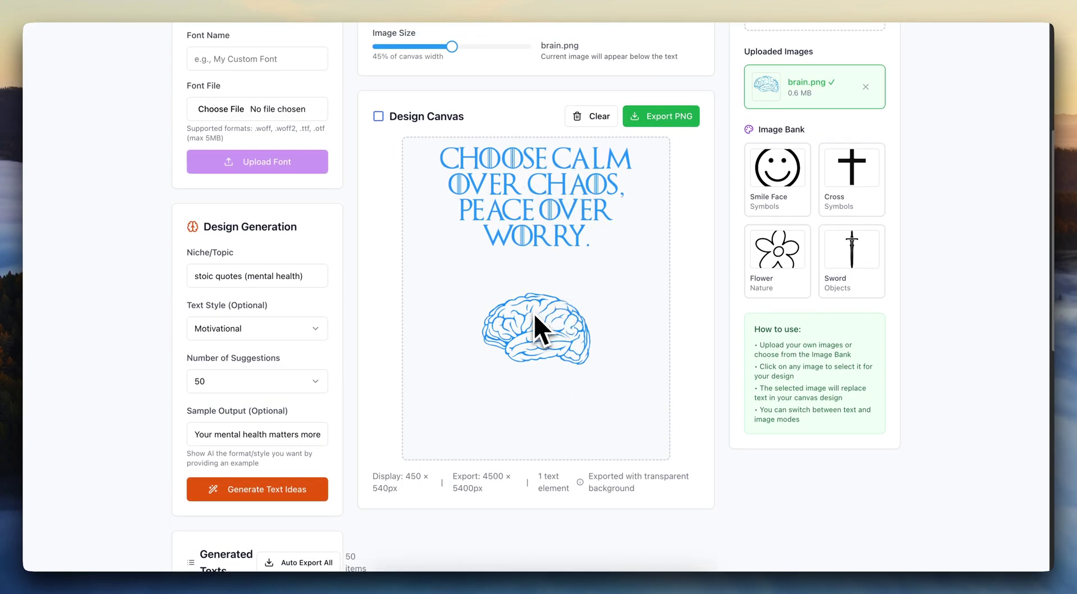
scroll(542, 331, down, 10)
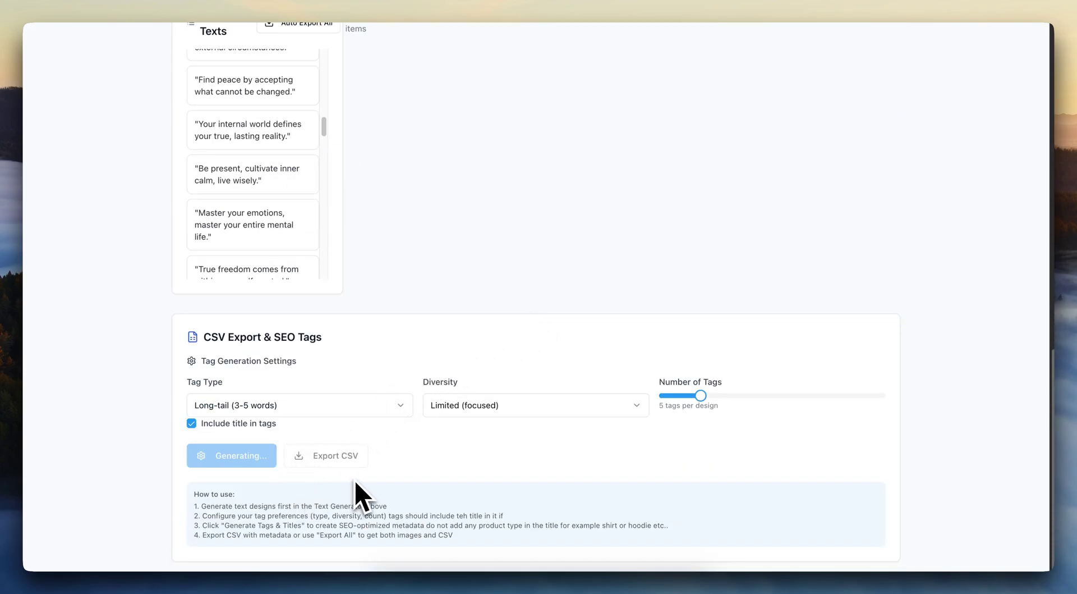
scroll(356, 482, down, 1)
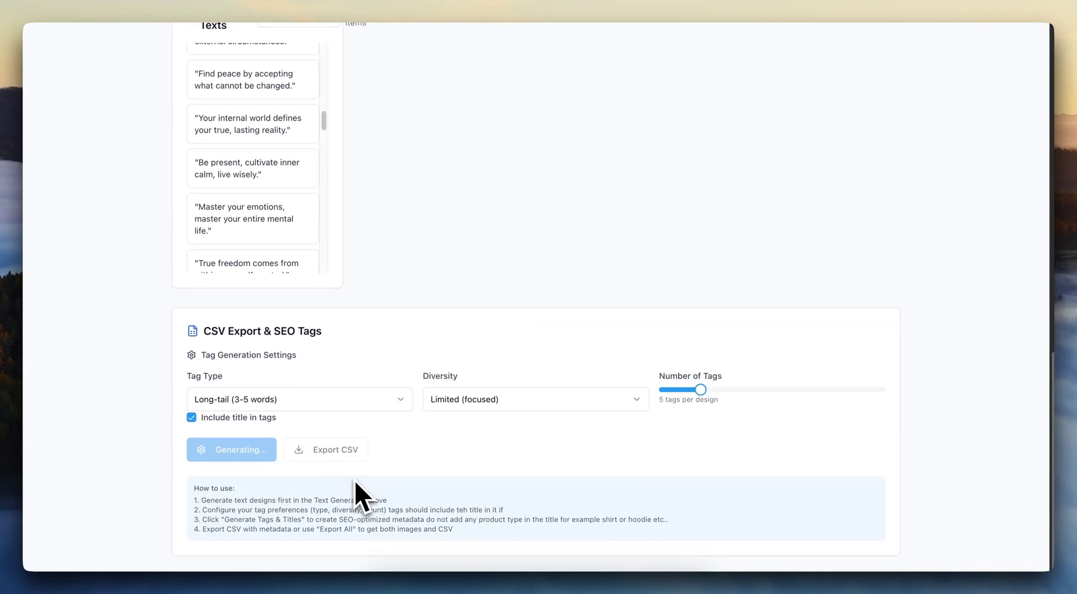
scroll(356, 481, up, 9)
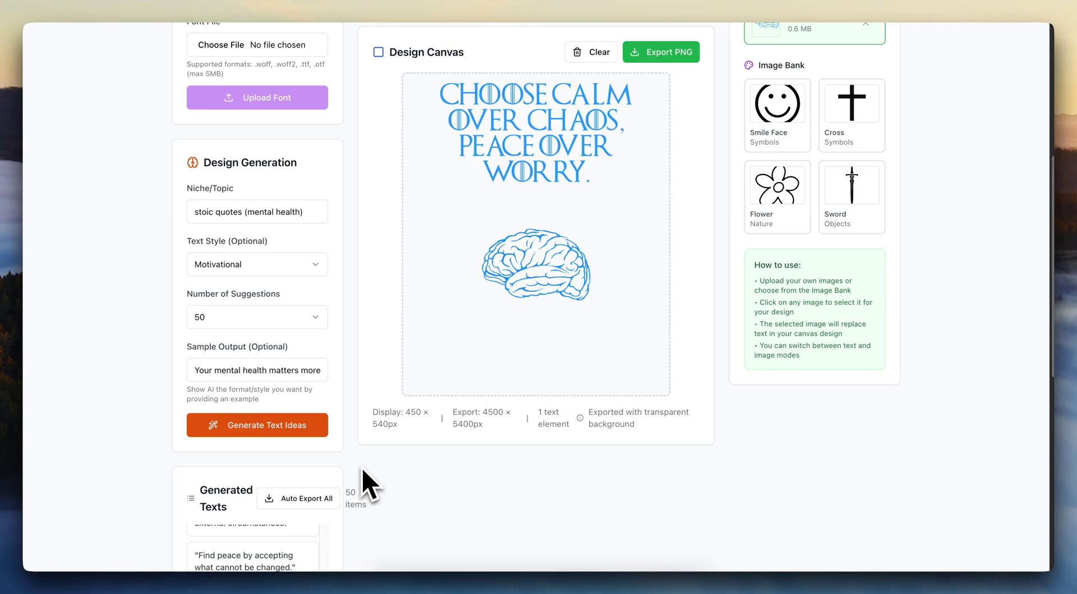
scroll(368, 485, down, 10)
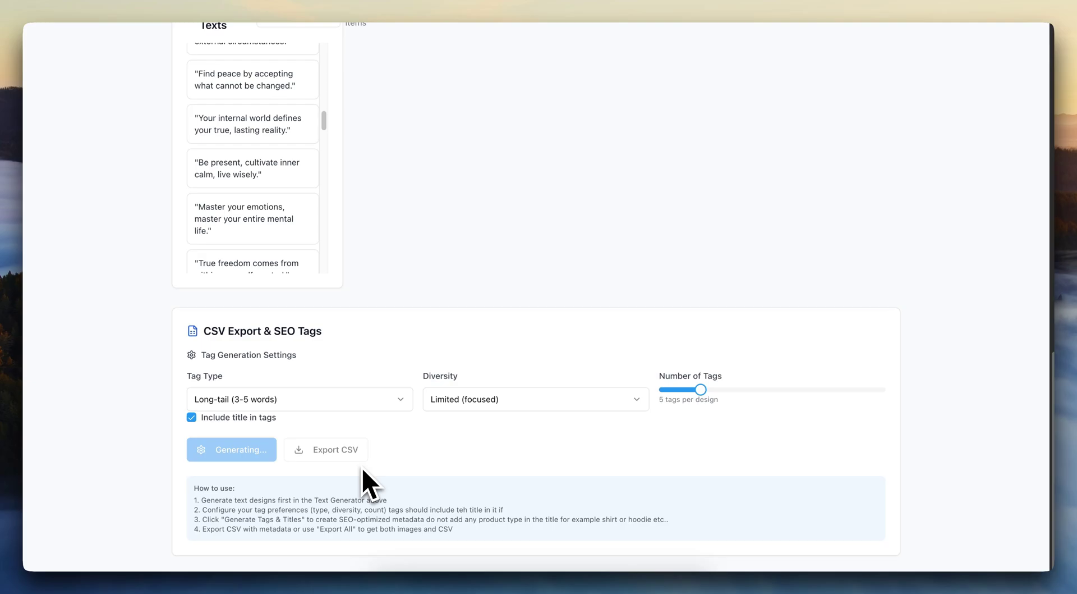
scroll(363, 471, down, 3)
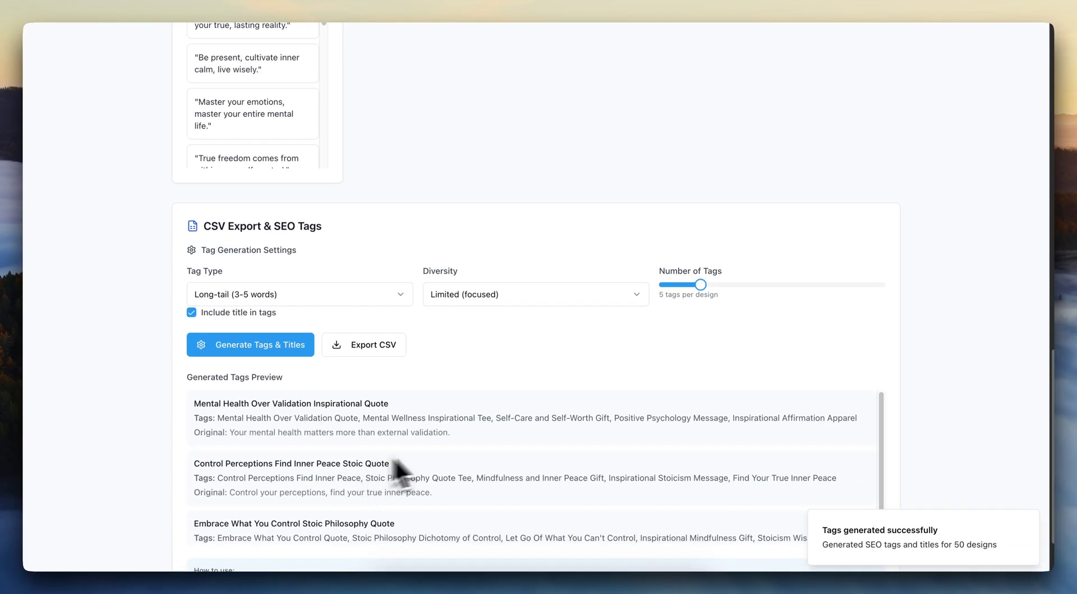
scroll(627, 466, down, 1)
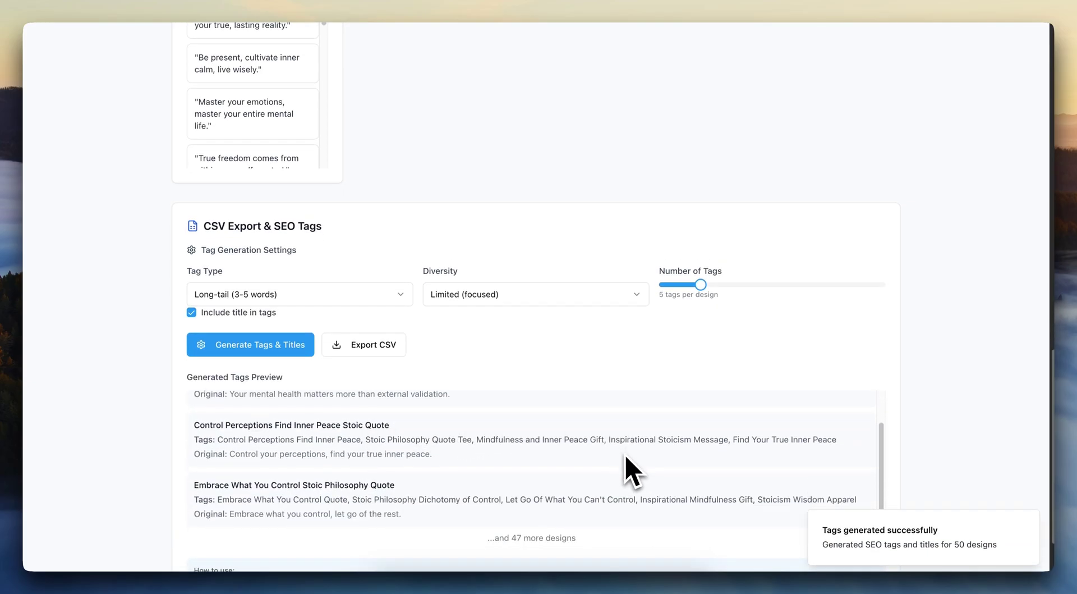
scroll(797, 348, down, 2)
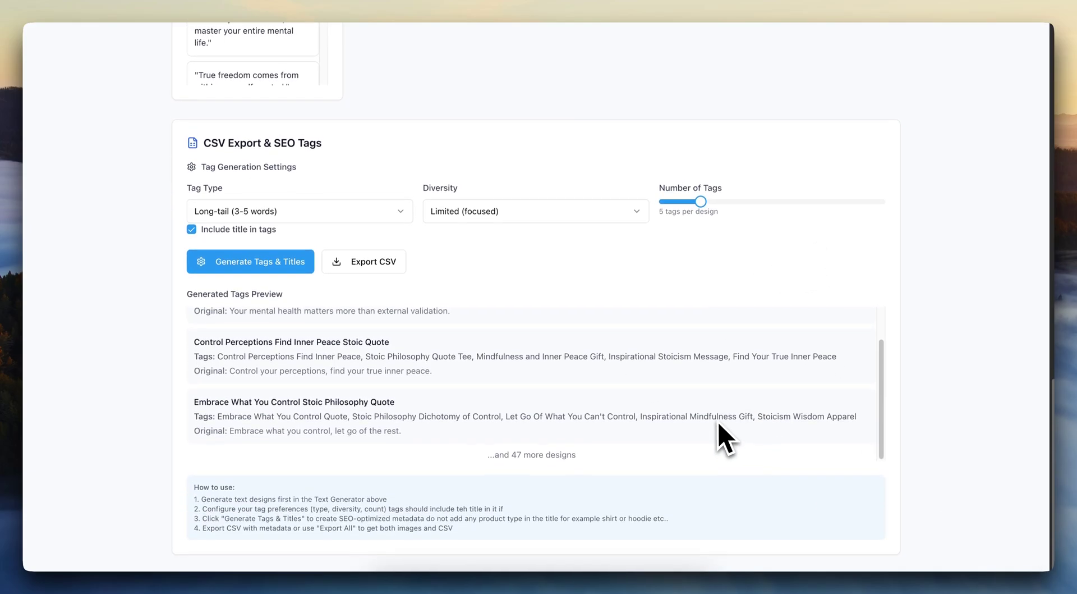
scroll(719, 426, up, 1)
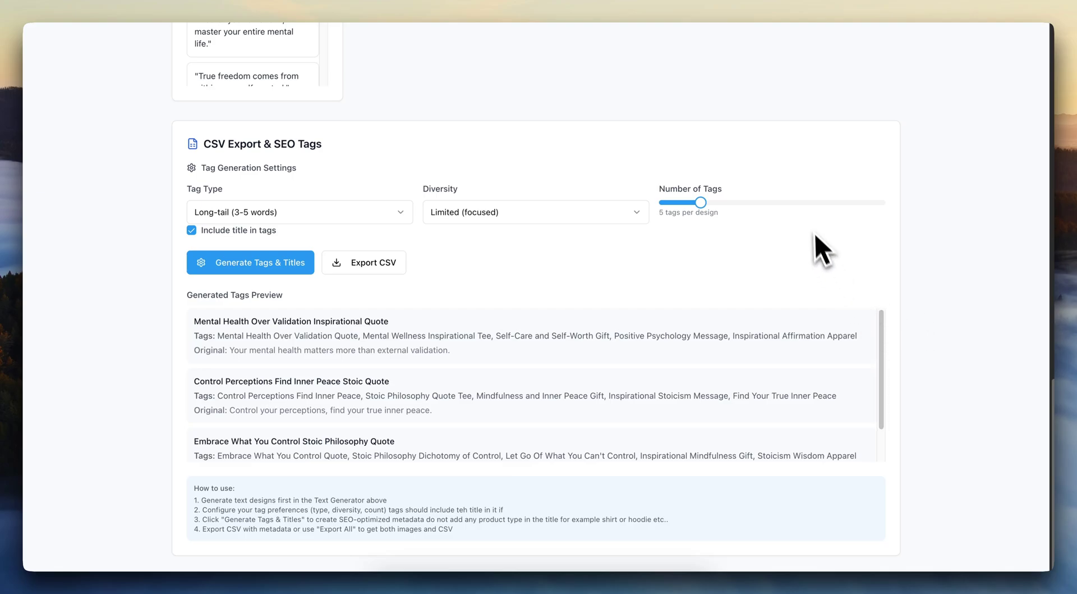
scroll(830, 202, up, 5)
scroll(853, 193, down, 5)
scroll(311, 385, up, 1)
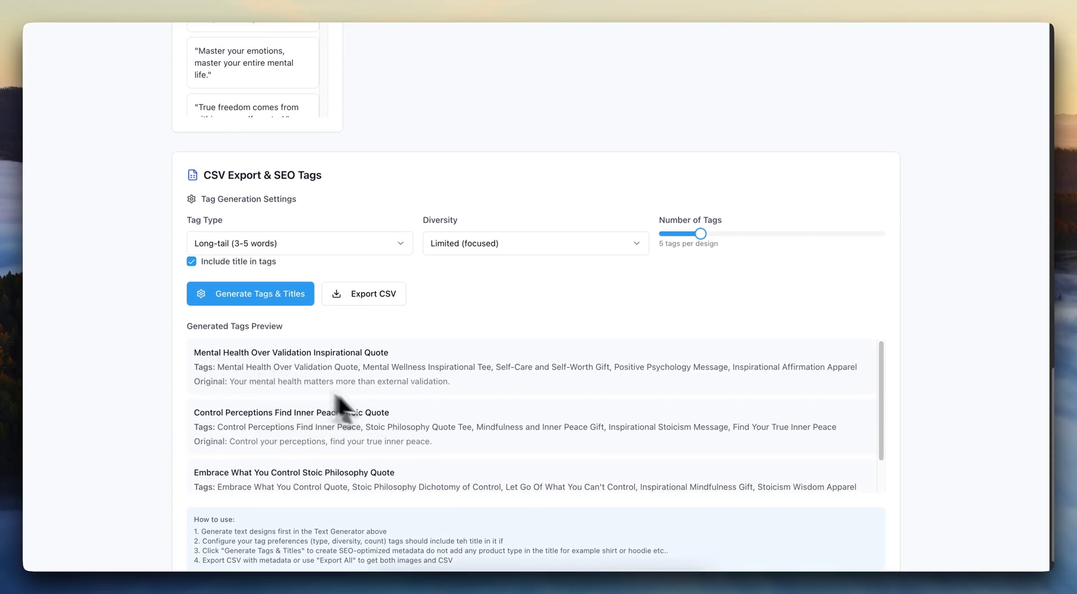
Step: Export the 50 designs' titles, tags and original quotes as the tshirt-designs-metadata CSV
click(373, 293)
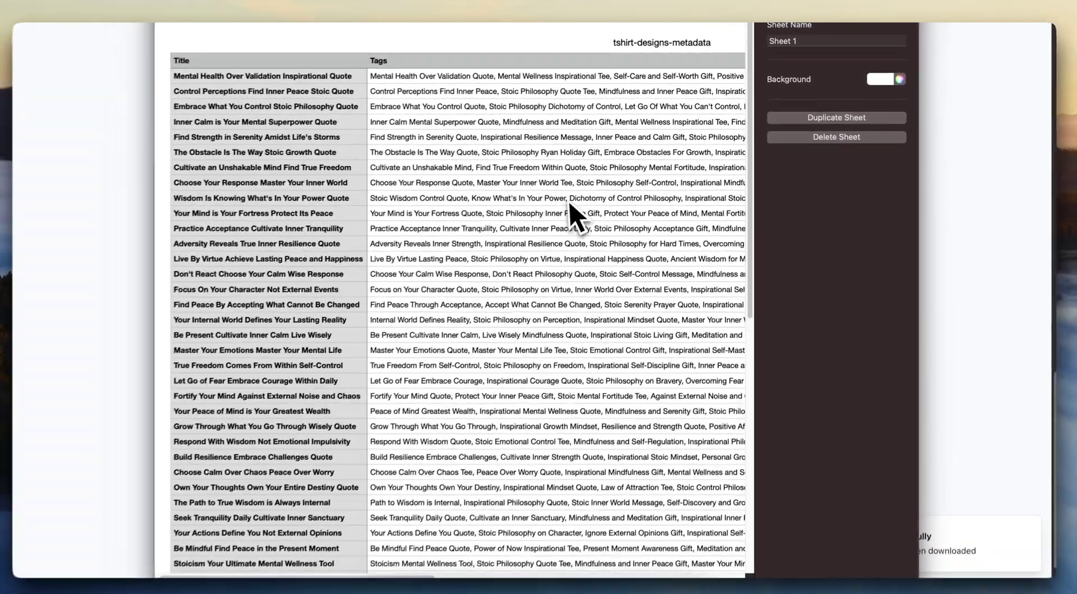
scroll(578, 217, right, 3)
scroll(569, 208, left, 5)
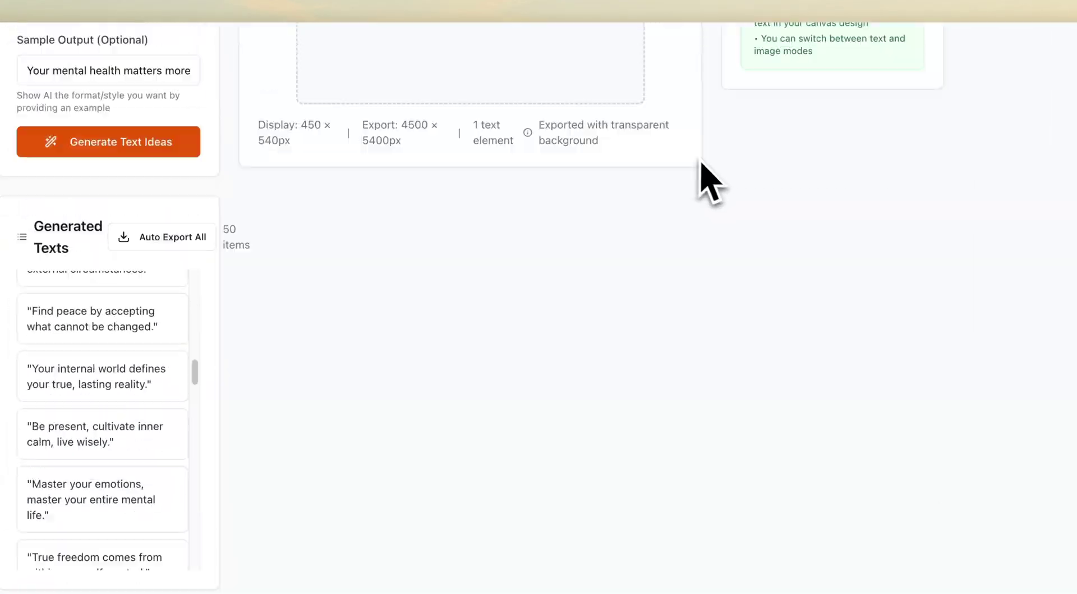
Step: Scroll through the designer page, then bring up the tshirt-designs-metadata spreadsheet in Numbers
scroll(708, 179, up, 8)
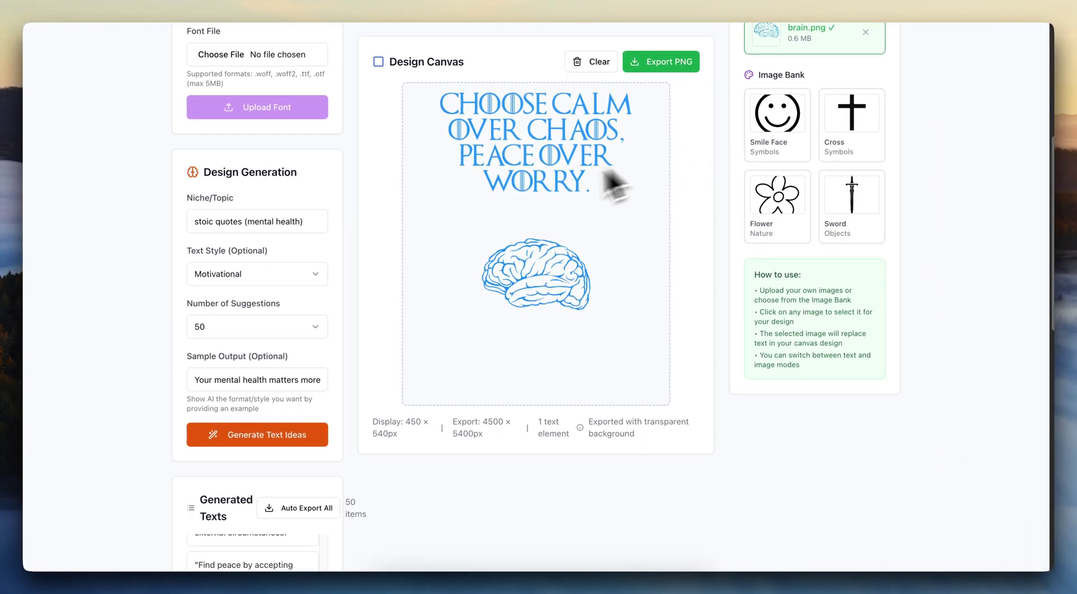
scroll(537, 300, up, 2)
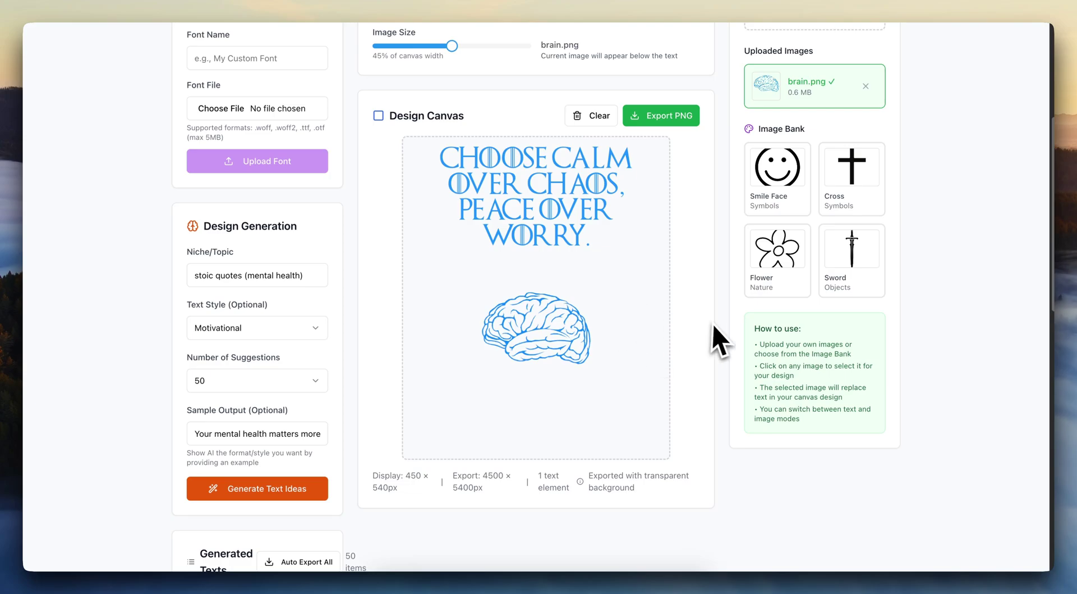
scroll(718, 340, up, 5)
scroll(718, 327, down, 1)
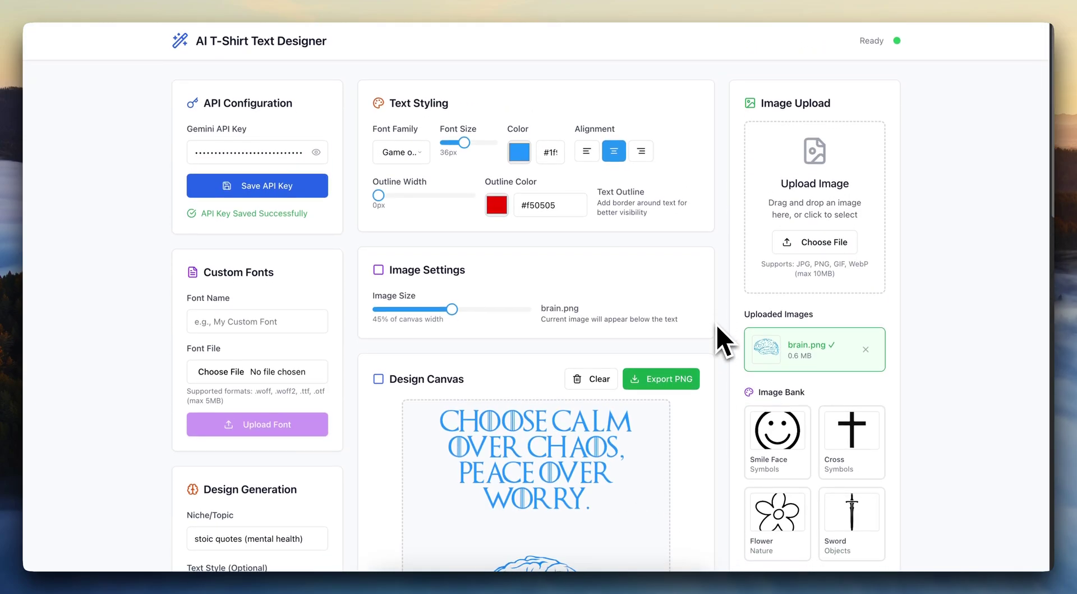
scroll(718, 340, down, 4)
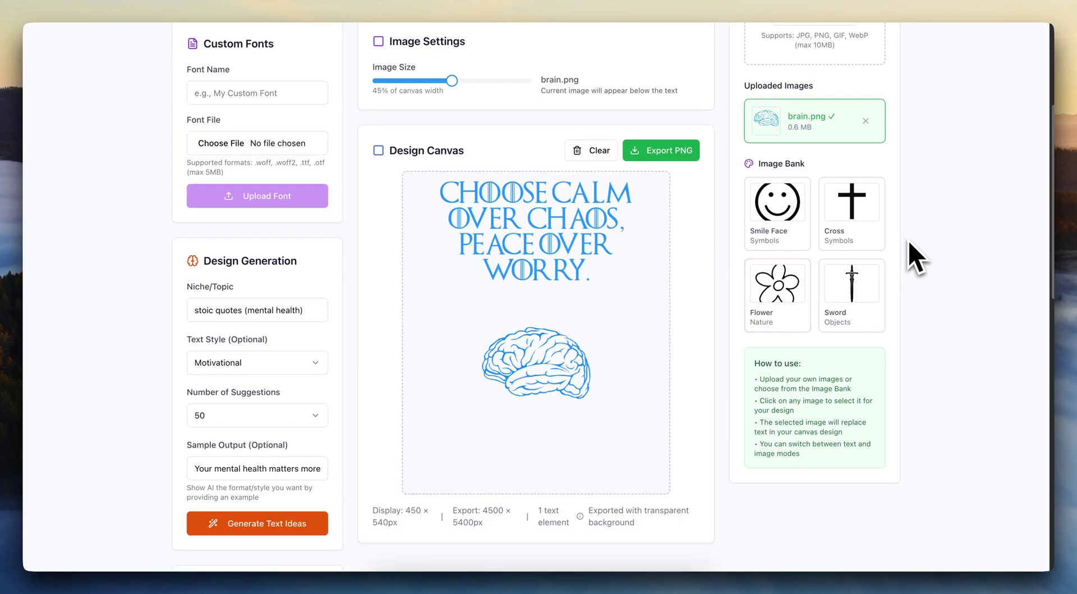
scroll(915, 257, down, 11)
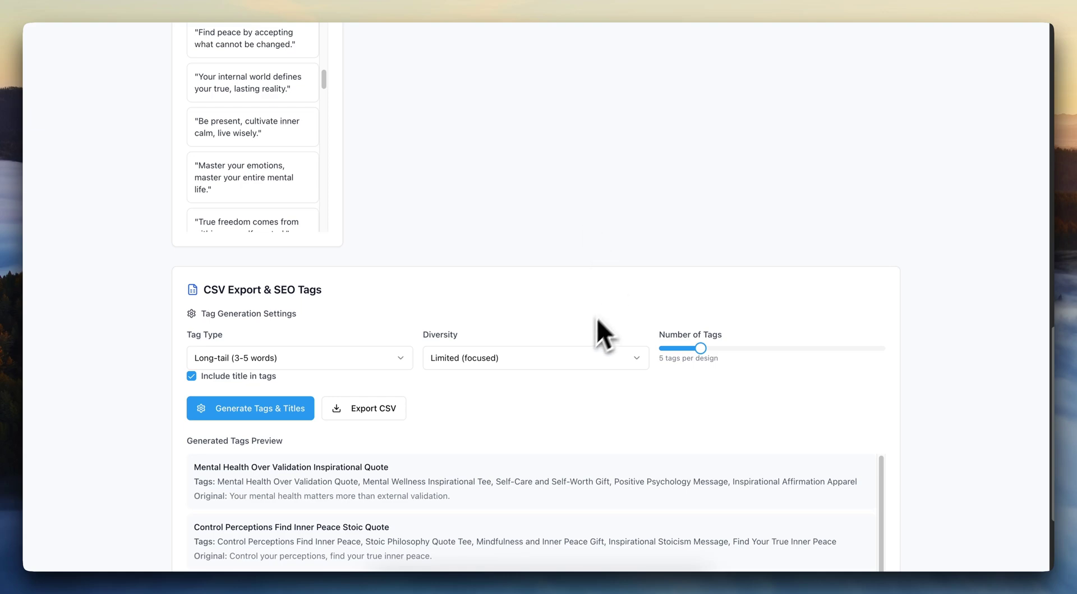
click(598, 578)
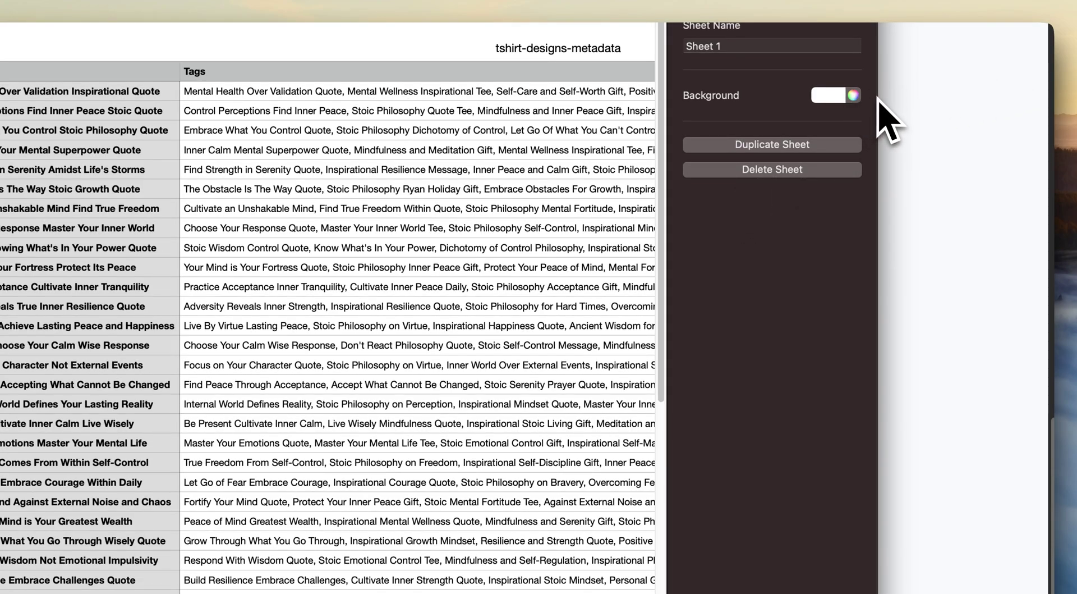
Step: Widen the Numbers window, browse the sheet and select the row 21 title
drag(879, 109, 1030, 129)
scroll(549, 303, right, 5)
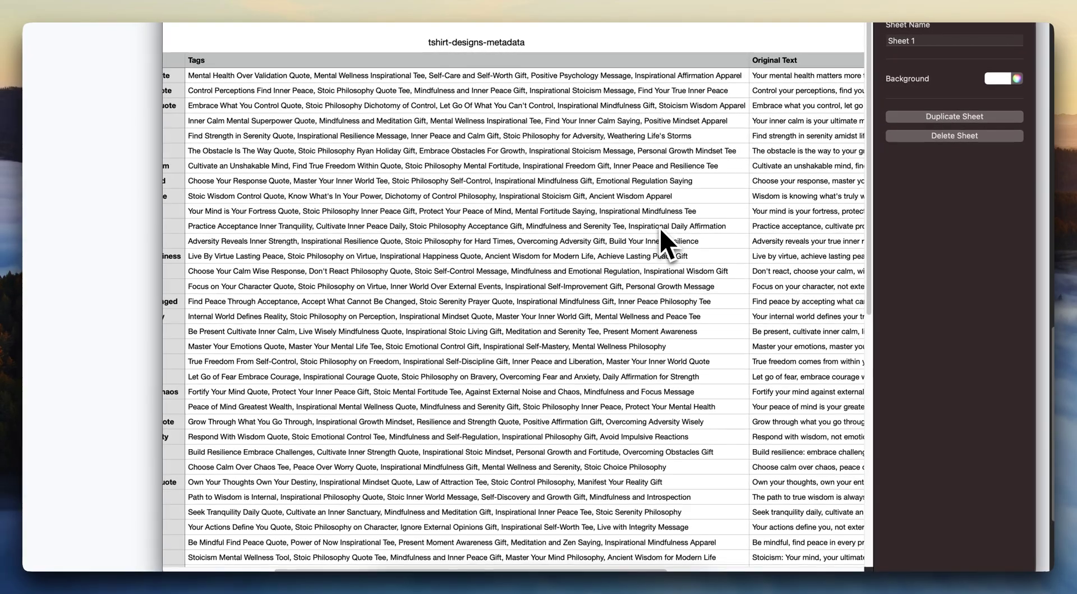
scroll(548, 306, left, 4)
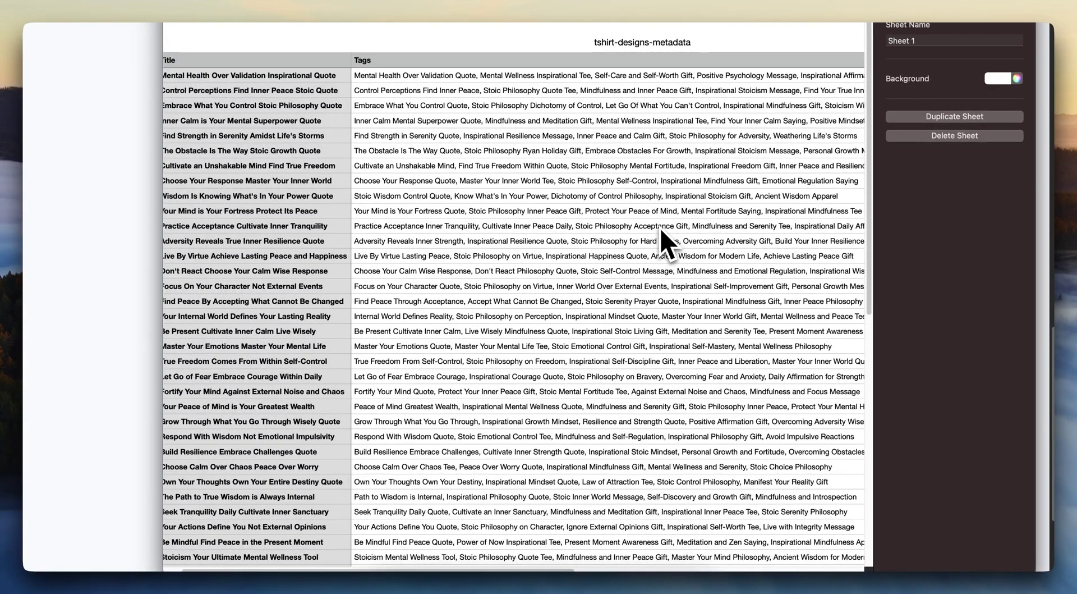
scroll(565, 212, left, 2)
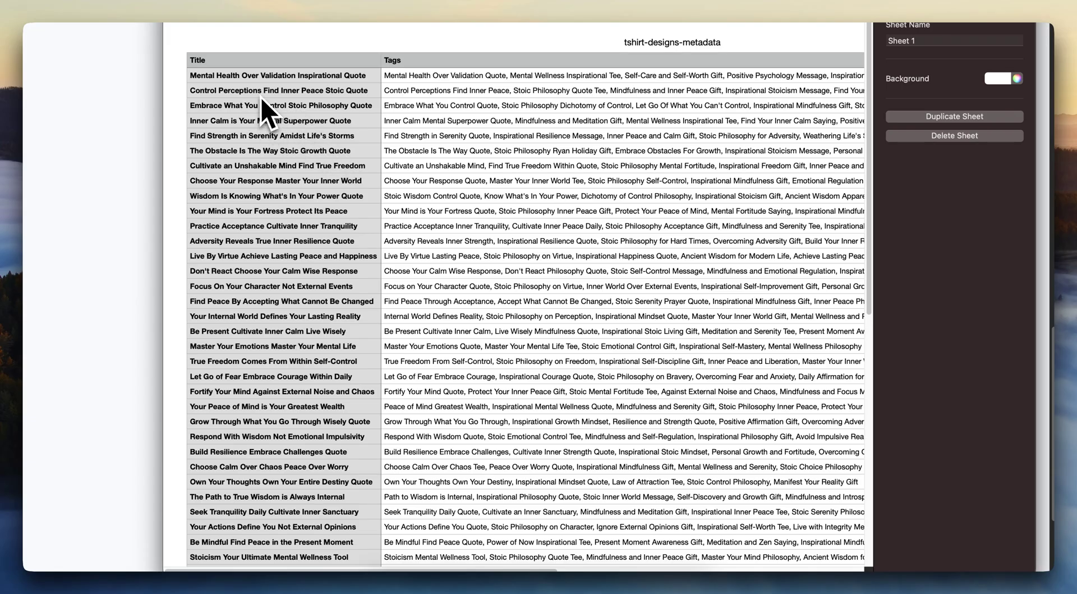
scroll(275, 393, down, 10)
scroll(286, 387, up, 6)
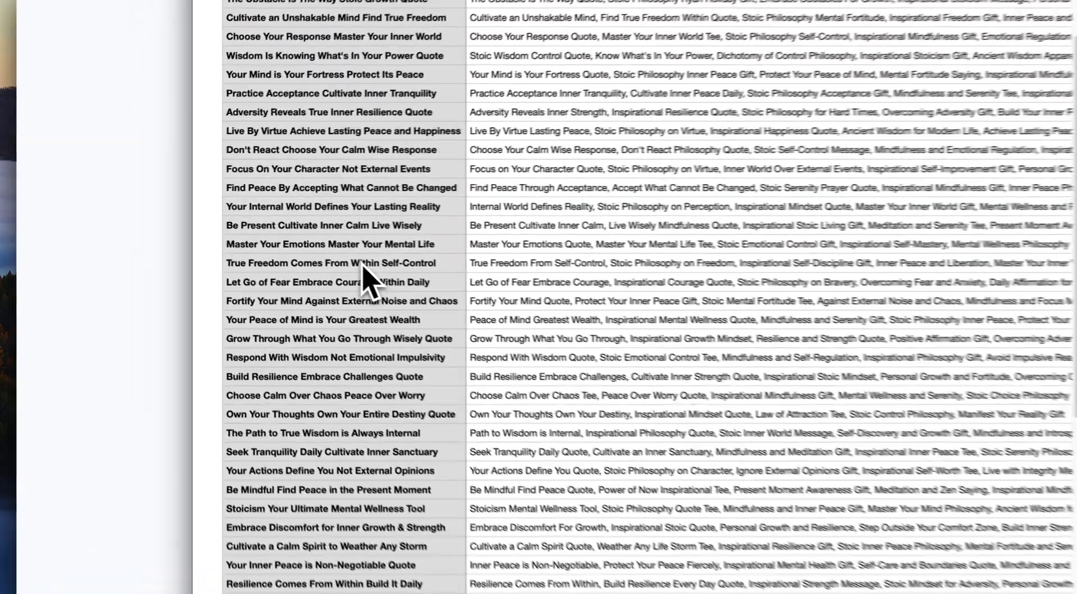
click(363, 266)
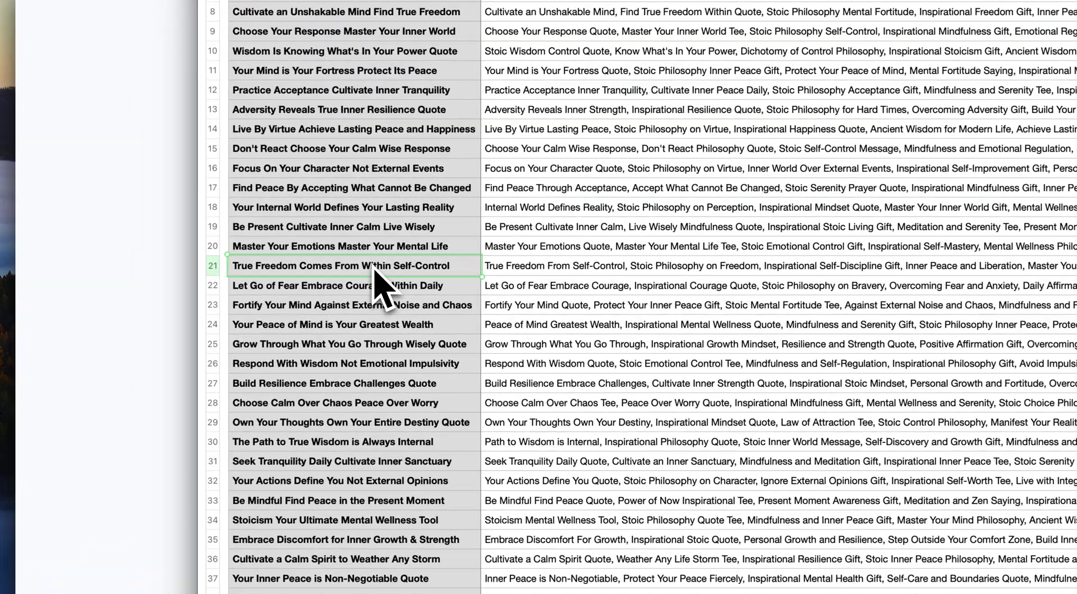
Step: Inspect the Tags text in rows 2, 4 and 5, selecting words like Inspirational and Tee
scroll(372, 204, up, 5)
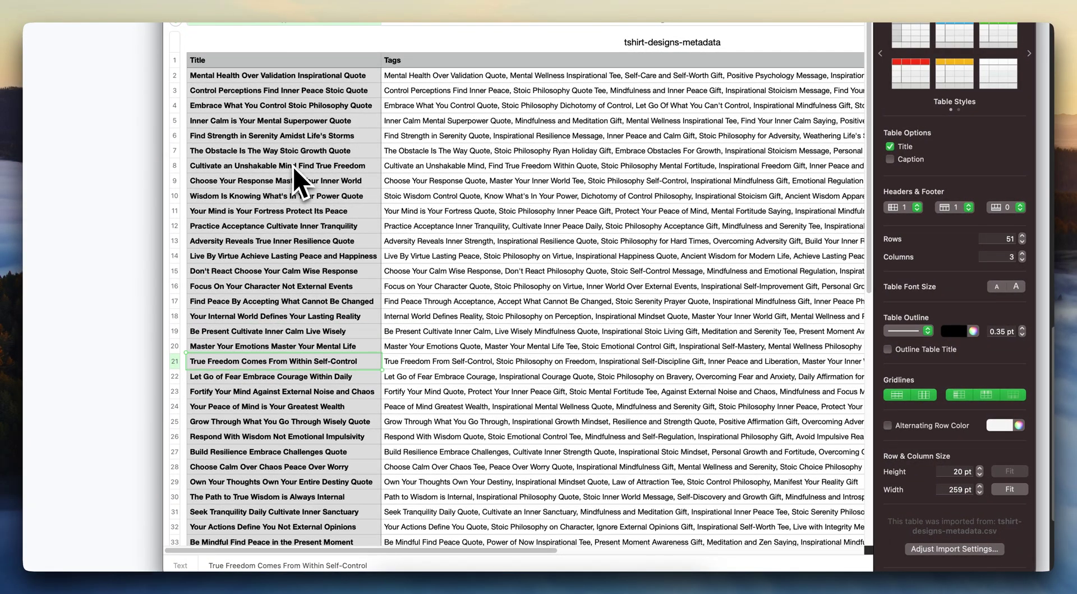
scroll(481, 144, right, 2)
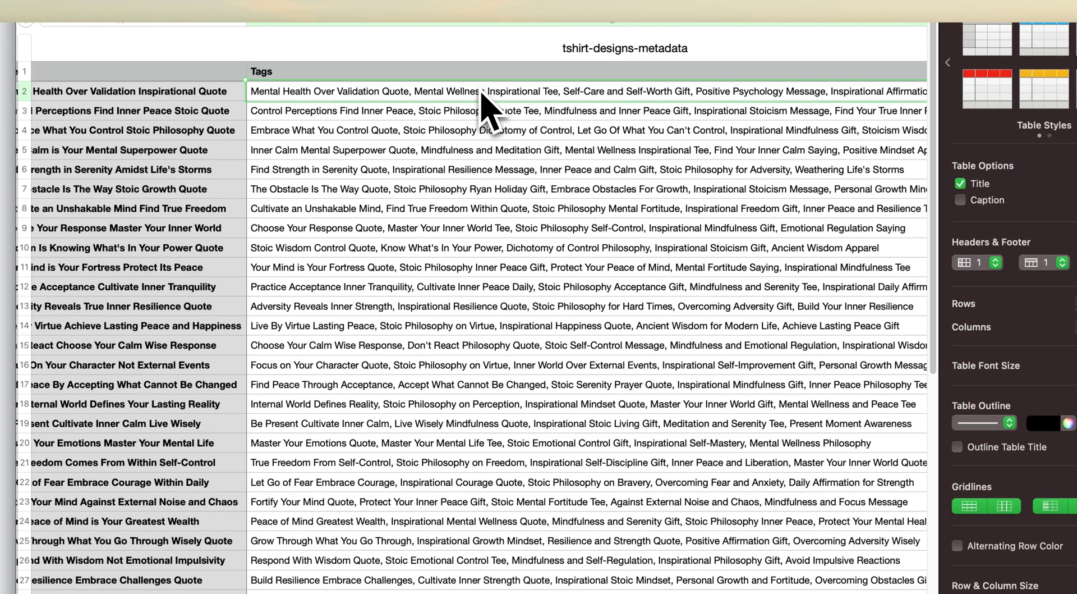
scroll(464, 107, right, 2)
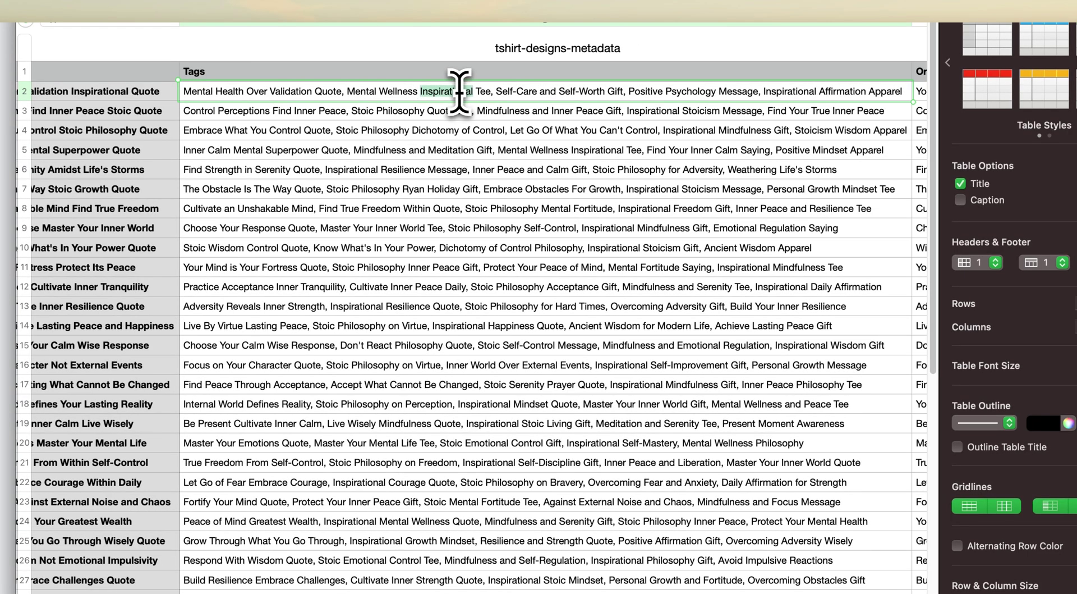
double_click(456, 92)
drag(340, 91, 321, 92)
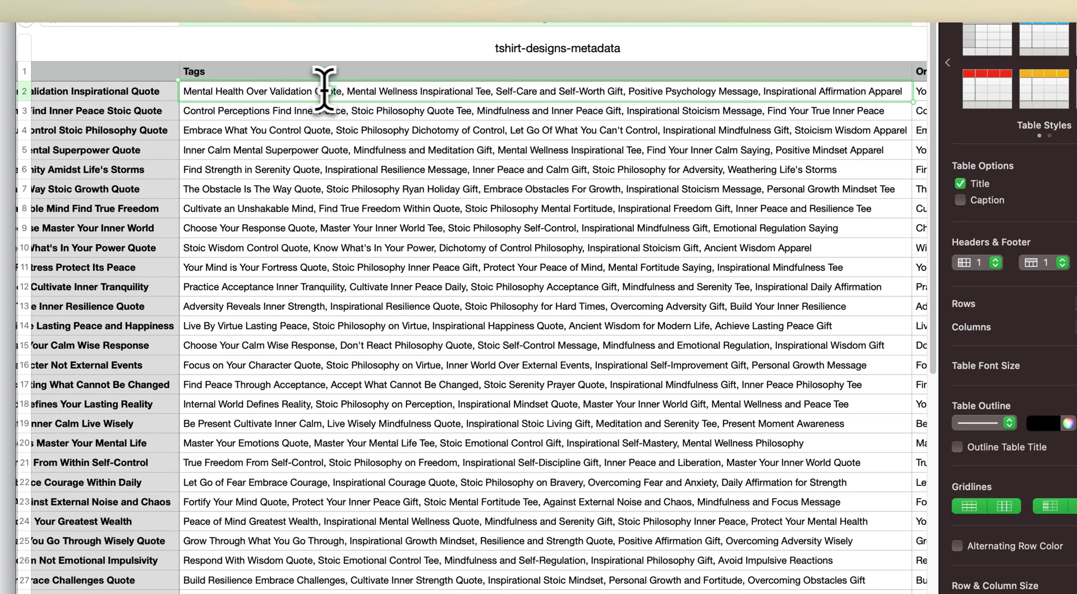
click(481, 92)
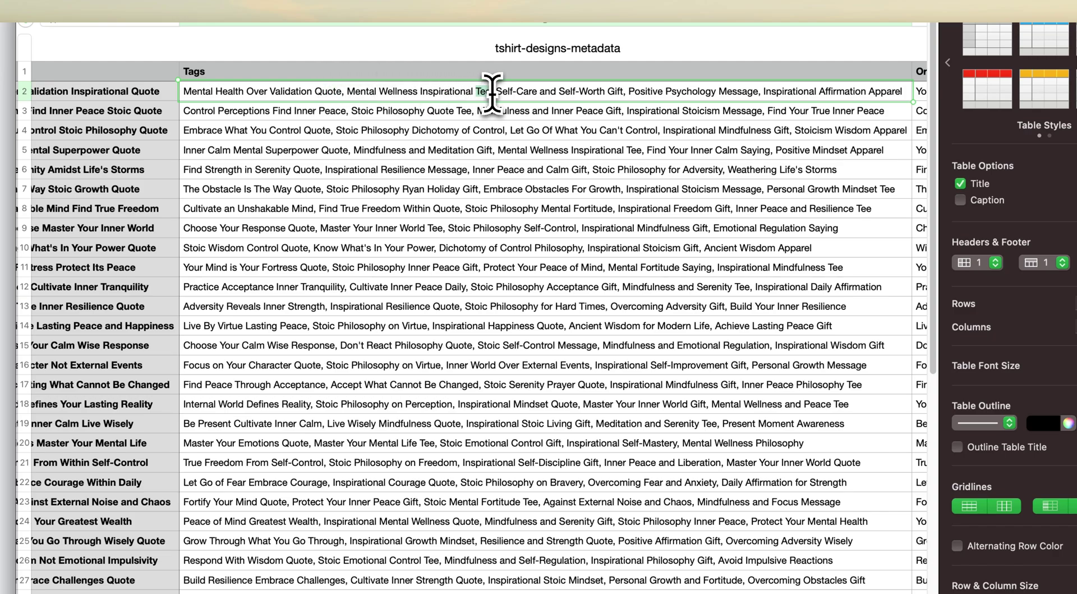
double_click(486, 91)
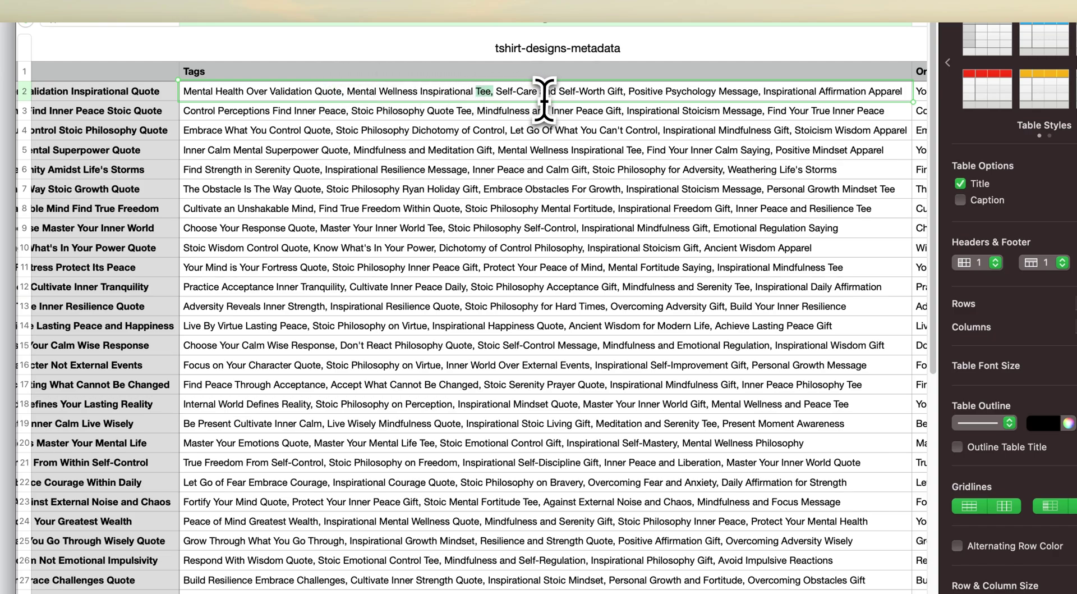
click(786, 135)
double_click(781, 131)
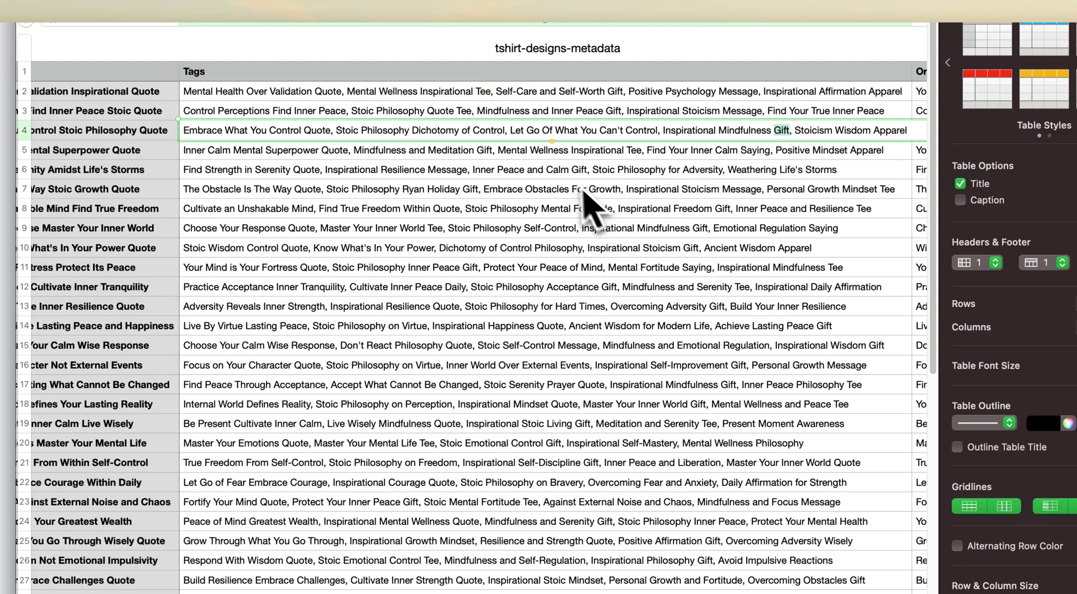
click(875, 155)
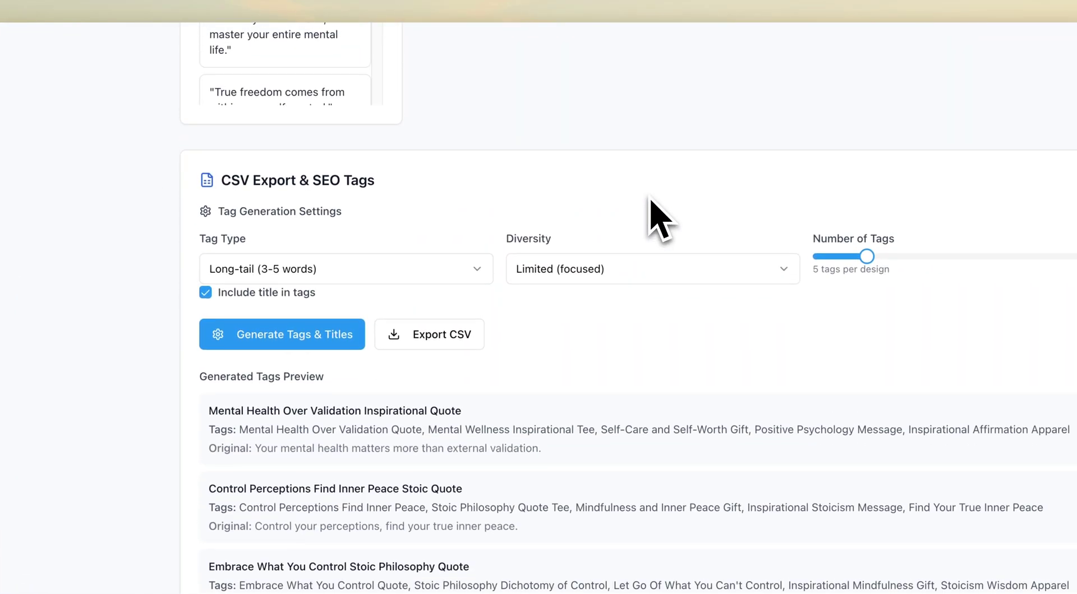
Step: Quick Look a selected batch of the exported 4,500×5,400 quote PNGs in Finder's Downloads
scroll(646, 199, up, 6)
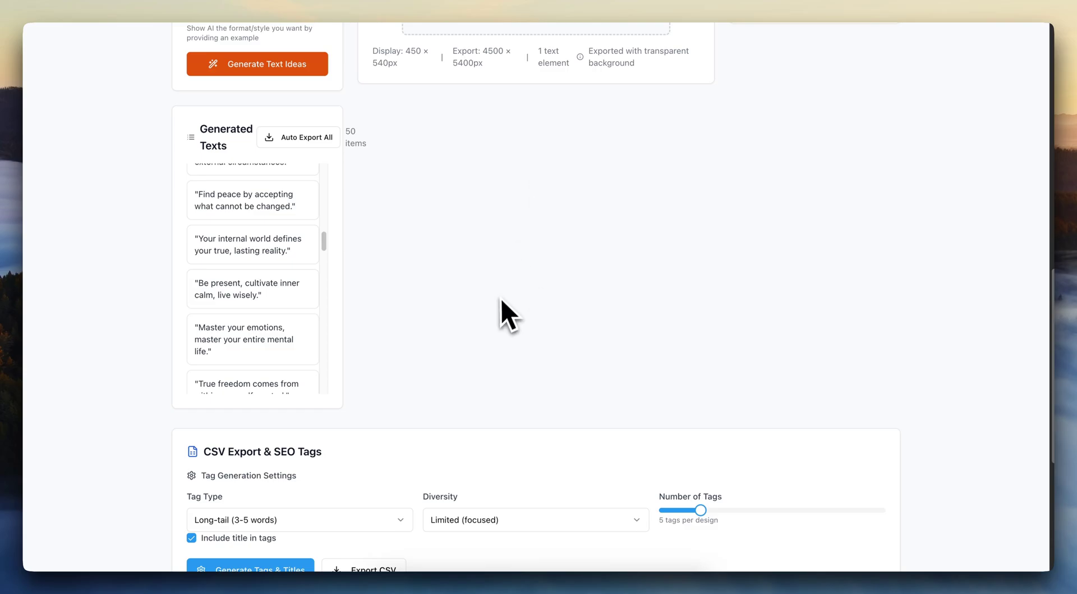
scroll(499, 306, up, 6)
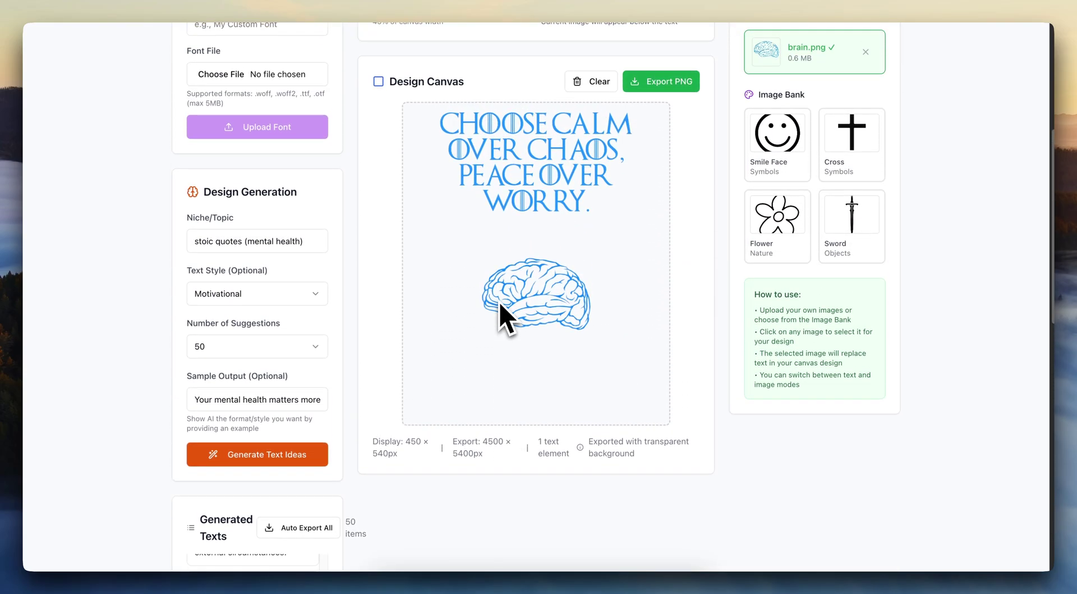
click(374, 581)
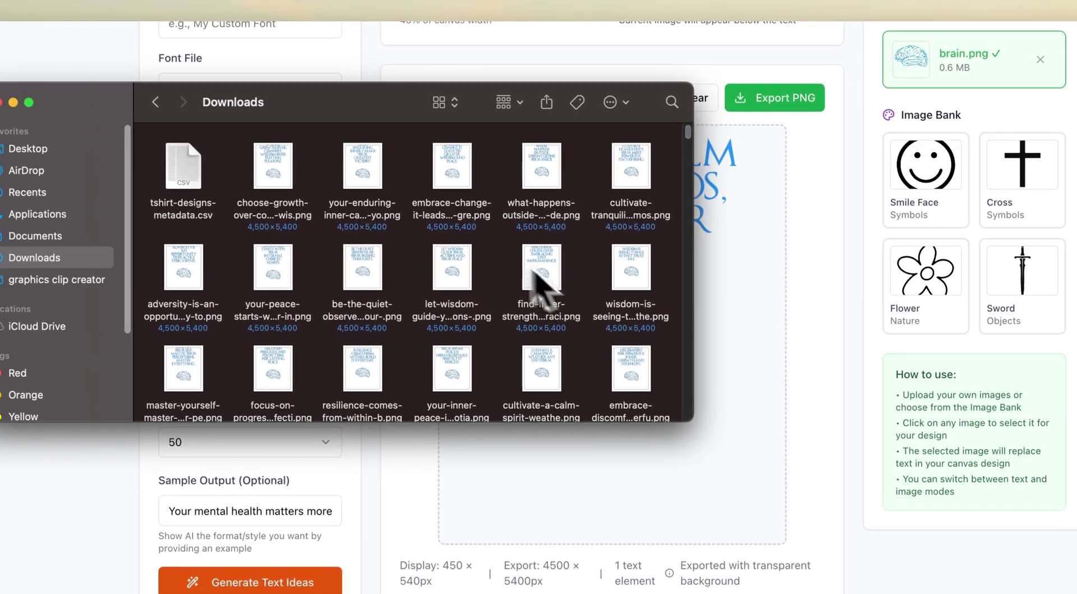
drag(238, 135, 525, 165)
click(632, 384)
key(space)
scroll(494, 120, up, 2)
scroll(427, 79, down, 2)
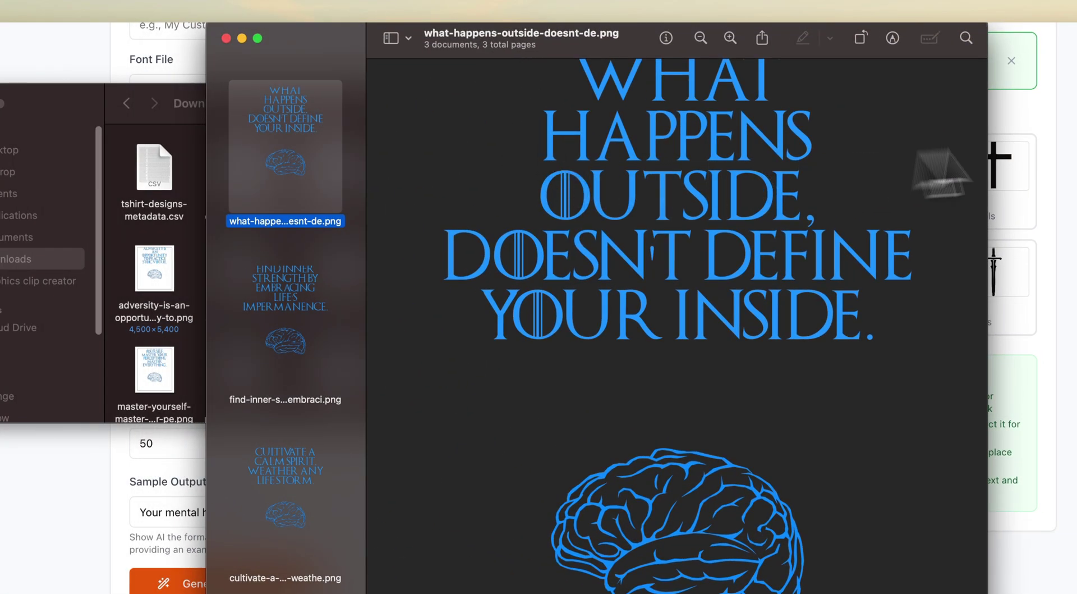
Step: Close the previews, then set the quote font to 28px and the brain image to 30% width
click(902, 168)
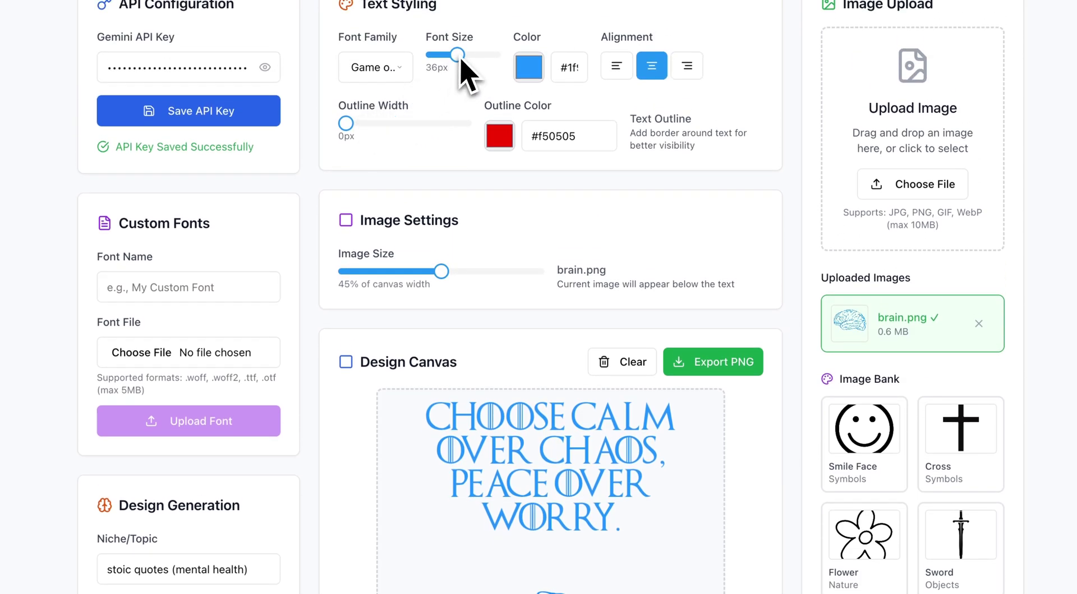
drag(461, 60, 449, 66)
drag(441, 271, 400, 273)
scroll(608, 356, down, 4)
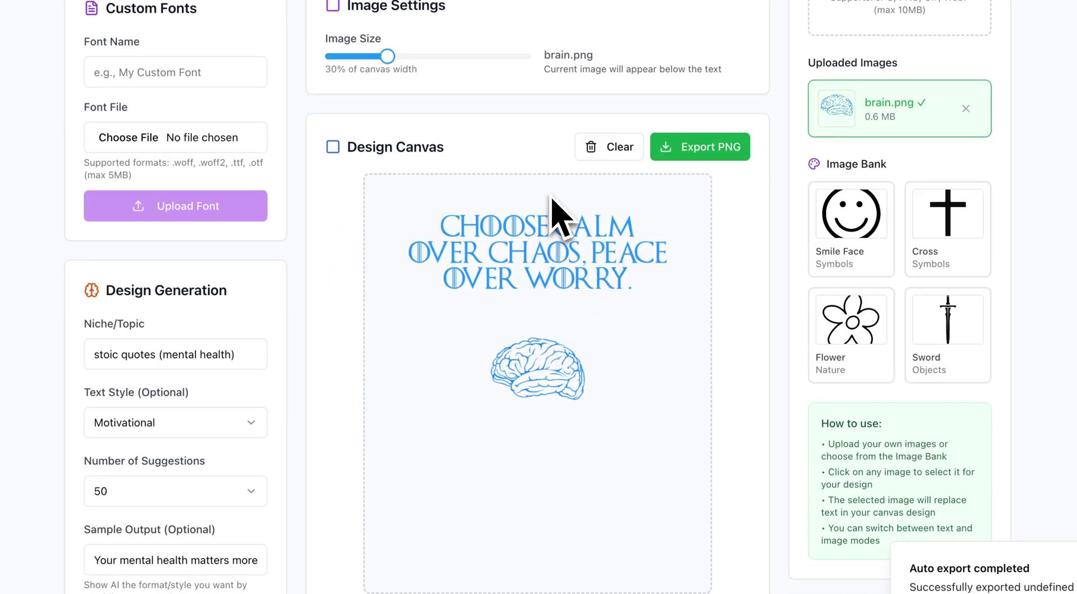
Step: Open the selected exported designs in Preview and move the Wisdom Is Seeing Things window
click(343, 593)
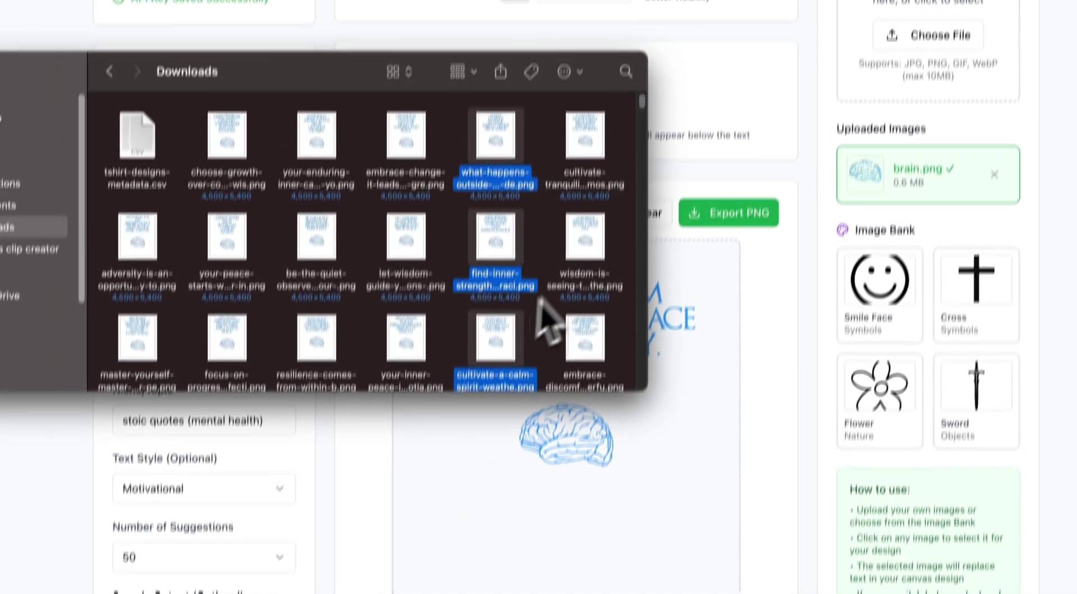
double_click(598, 256)
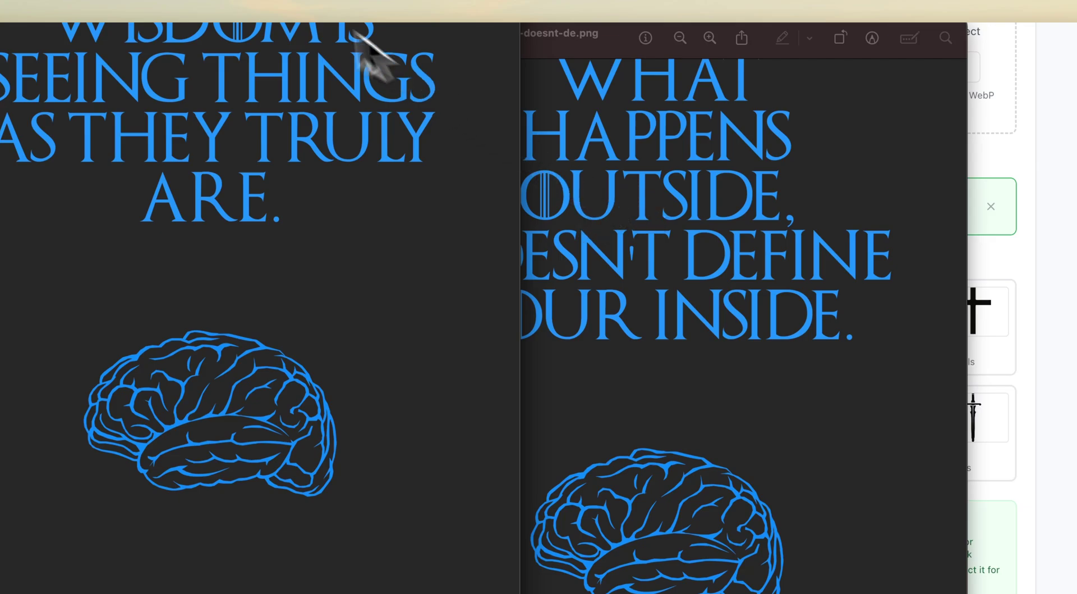
click(446, 56)
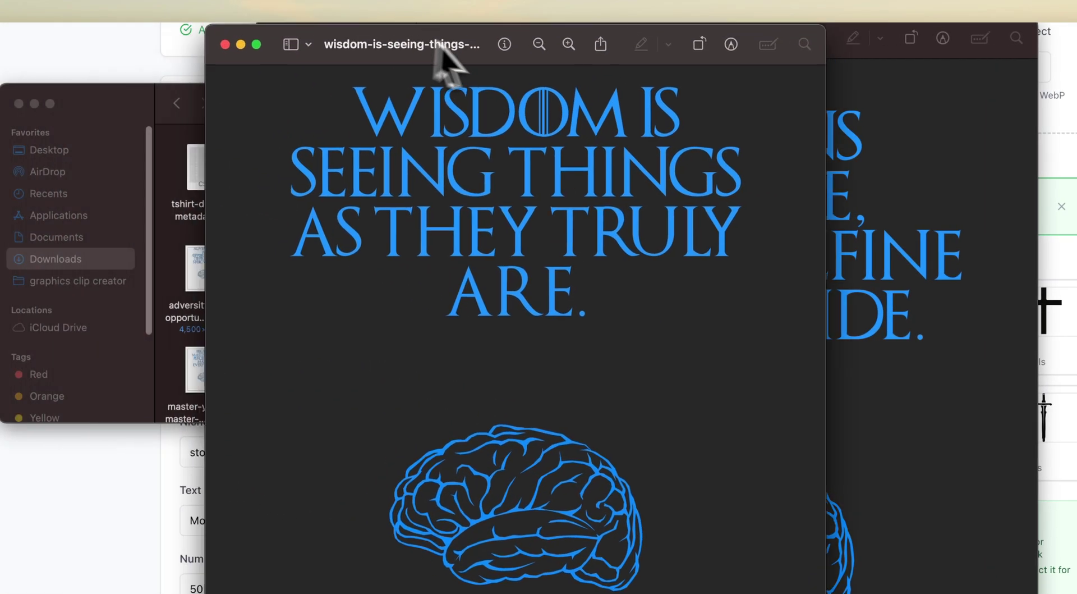
drag(438, 45, 573, 67)
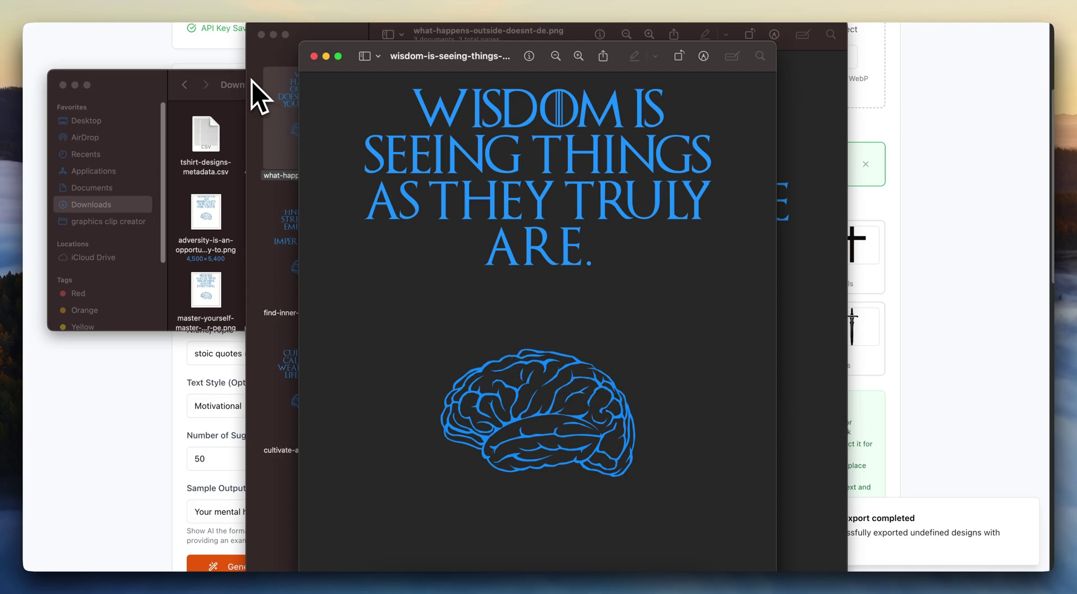
Step: Close the Downloads window and view the Cultivate a Calm Spirit and Find Inner Strength designs
click(63, 85)
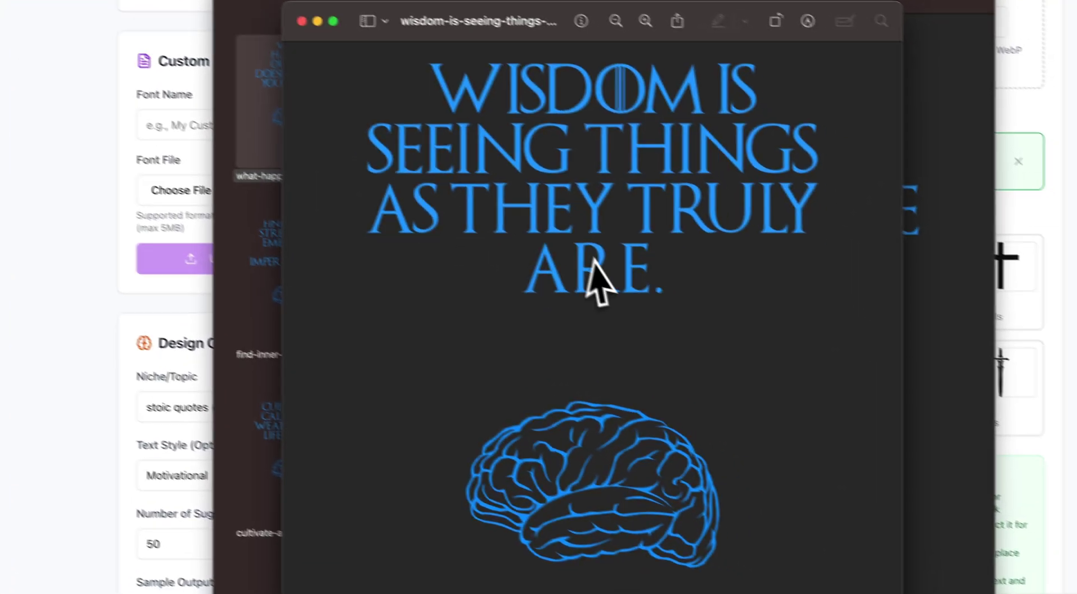
click(267, 218)
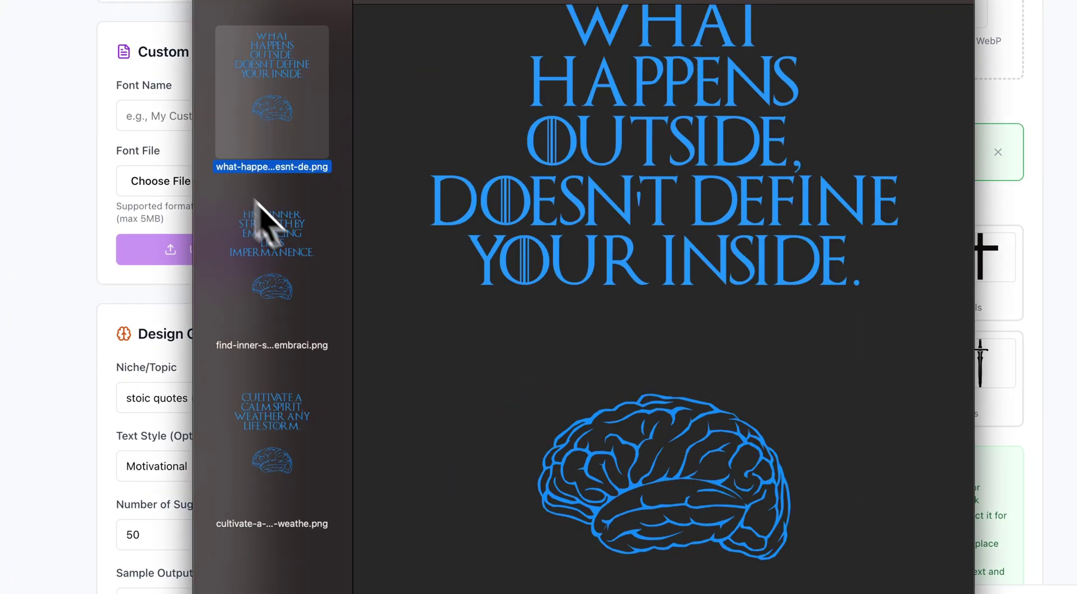
click(304, 431)
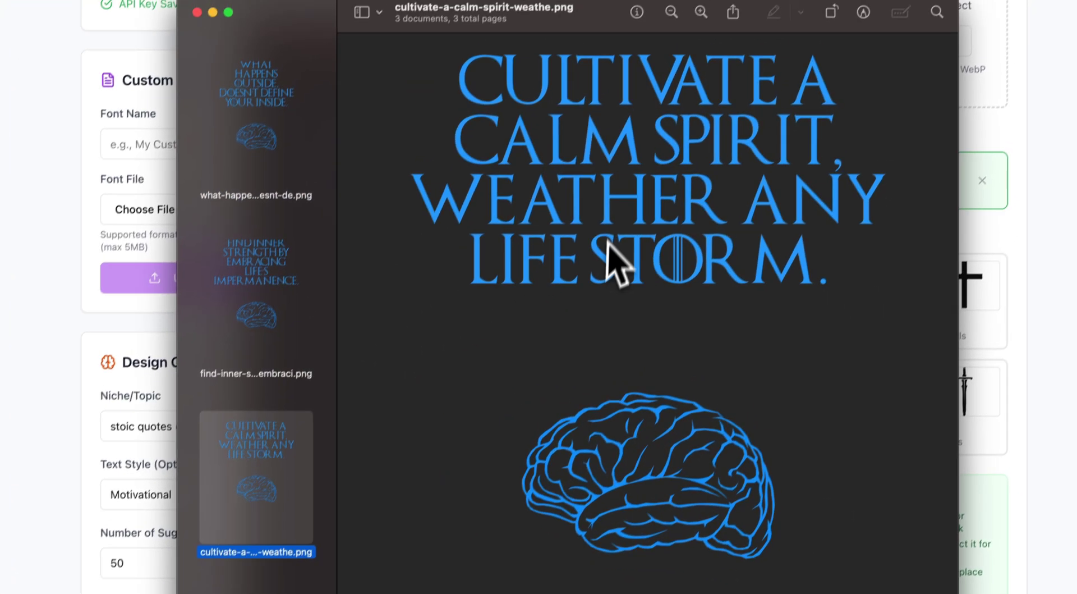
click(272, 315)
scroll(529, 240, up, 5)
scroll(538, 235, down, 5)
click(1069, 230)
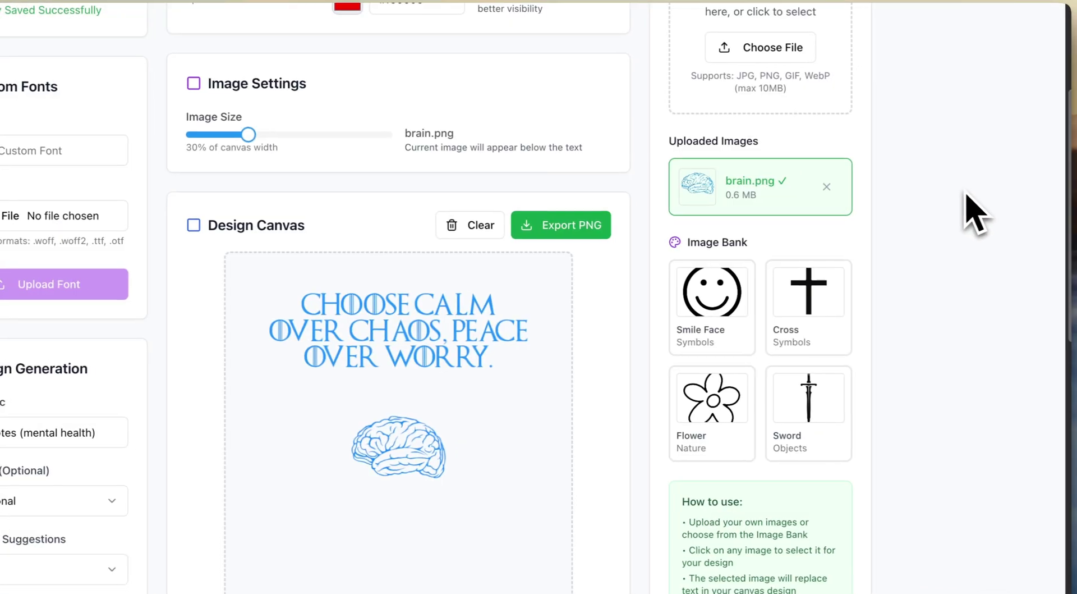
scroll(397, 324, down, 6)
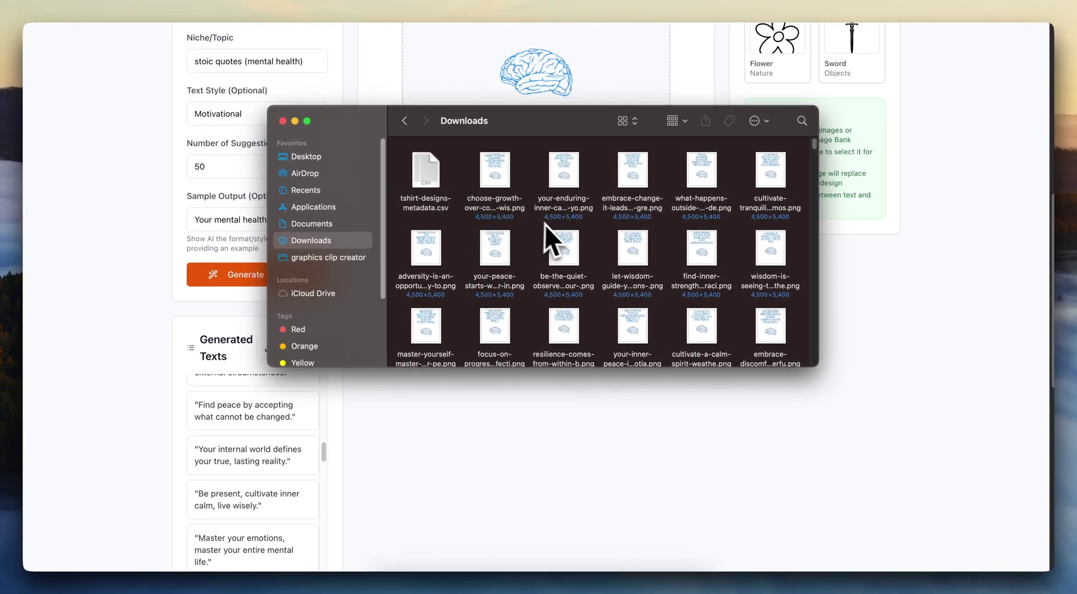
scroll(556, 239, down, 3)
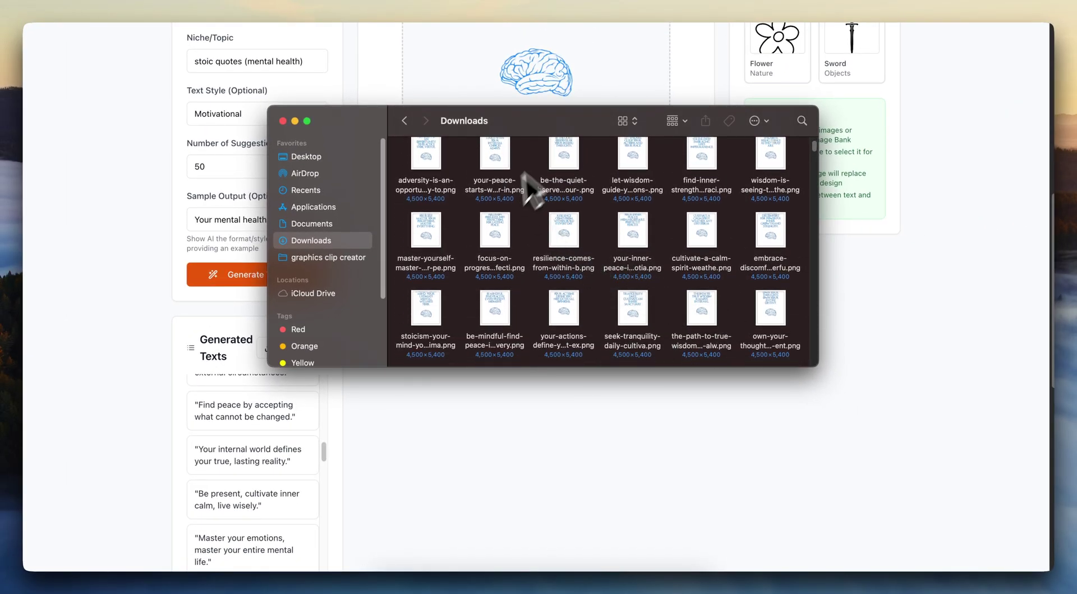
scroll(507, 200, down, 2)
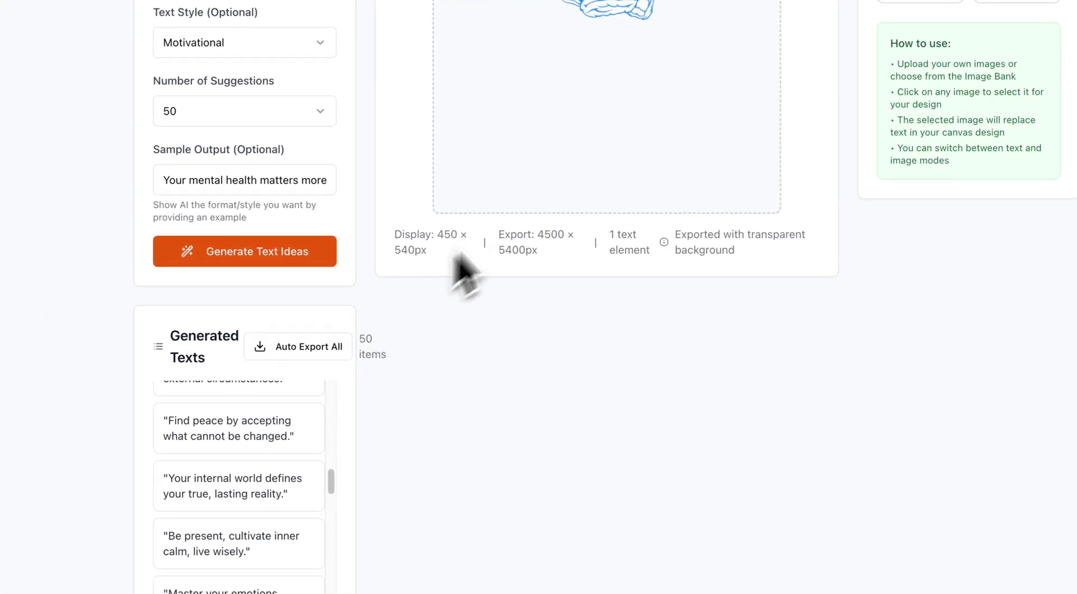
scroll(505, 225, up, 10)
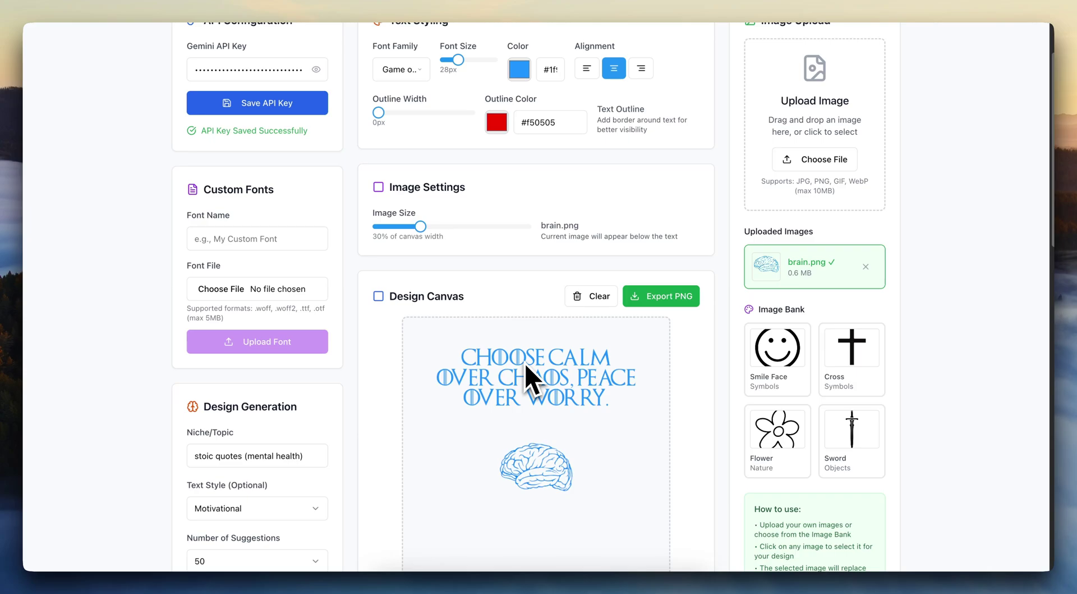
scroll(530, 380, down, 3)
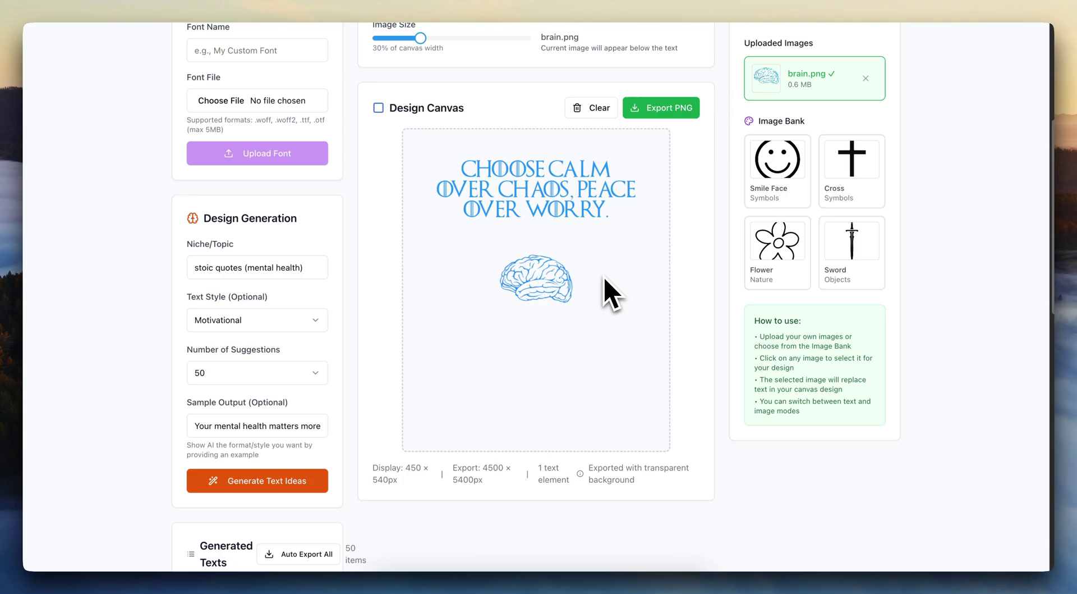
click(1019, 8)
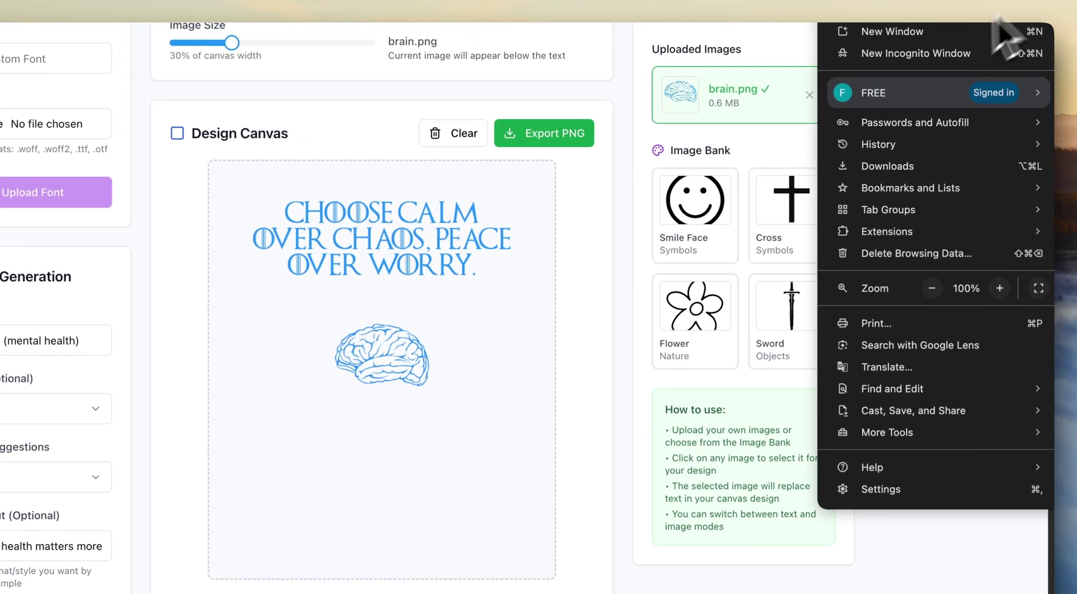
click(933, 52)
text(bot)
key(Return)
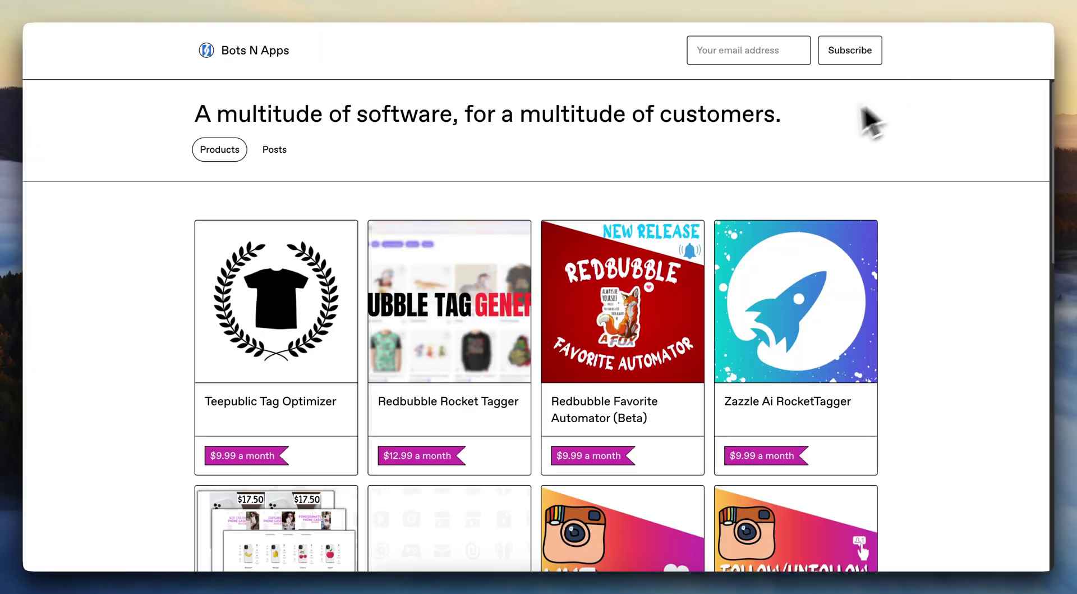
scroll(795, 286, down, 3)
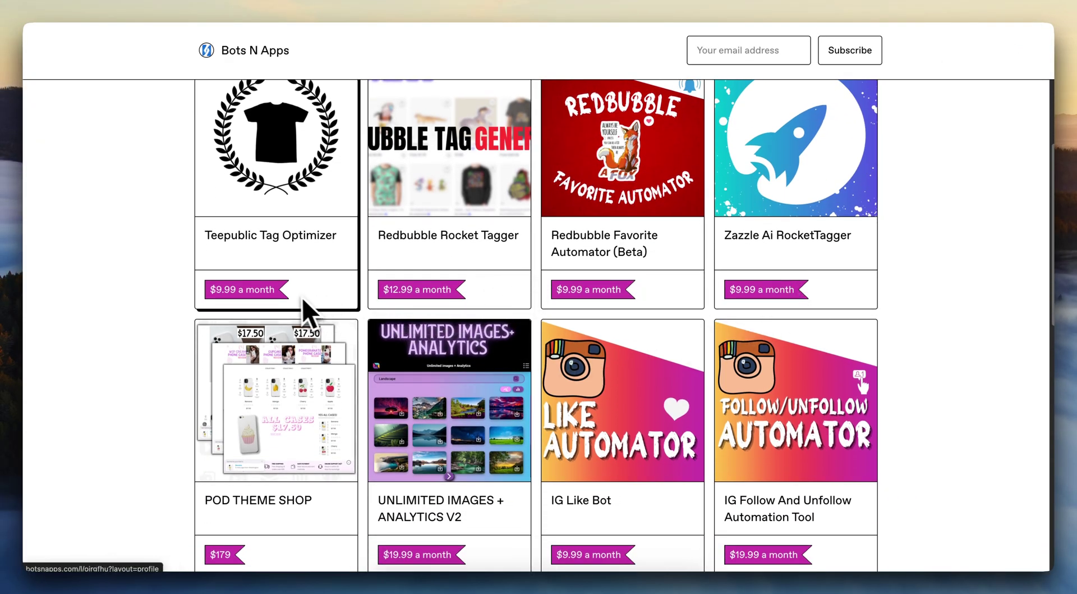
scroll(301, 298, up, 1)
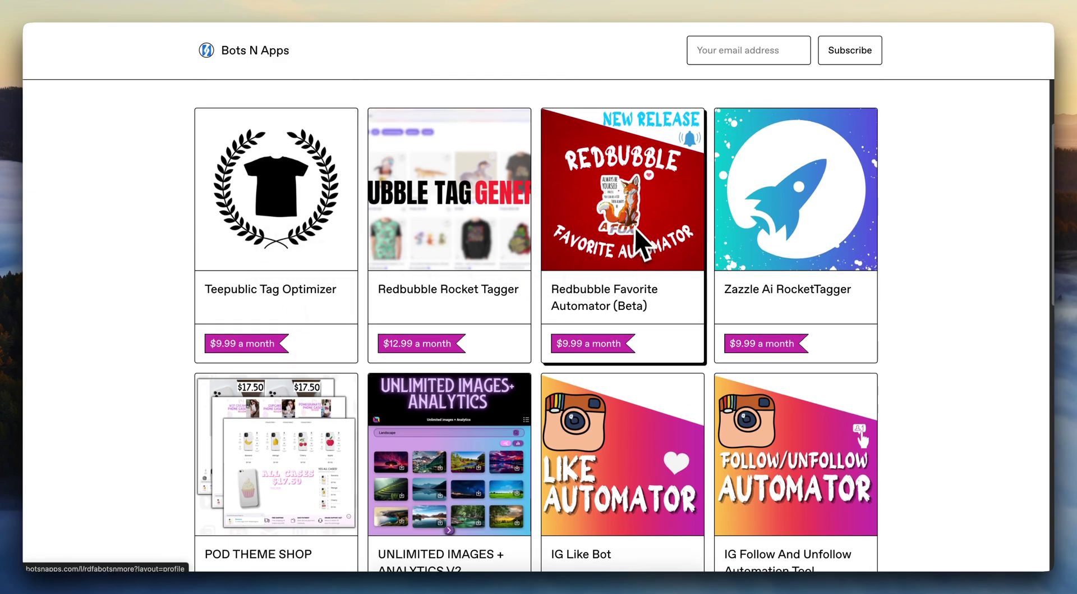
scroll(542, 345, down, 4)
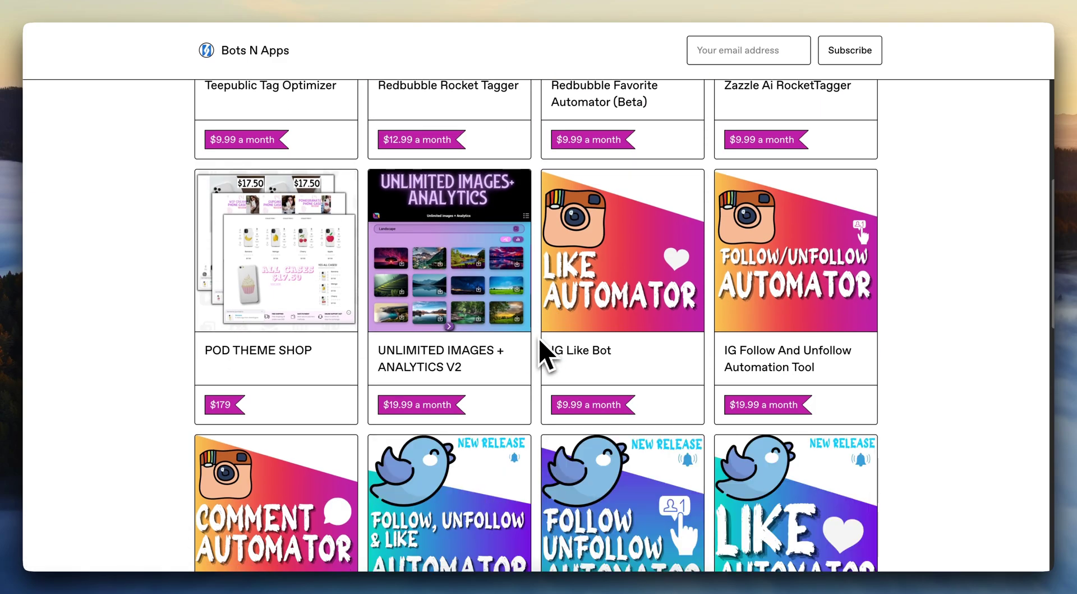
scroll(542, 346, down, 8)
scroll(541, 348, up, 4)
scroll(540, 341, up, 10)
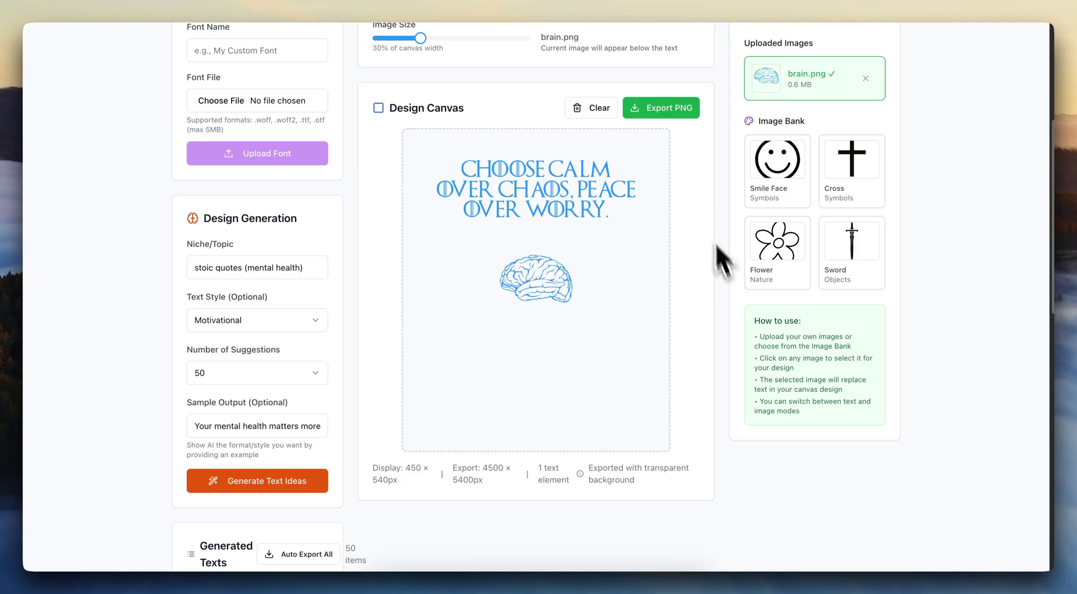
scroll(683, 182, up, 3)
scroll(674, 202, down, 6)
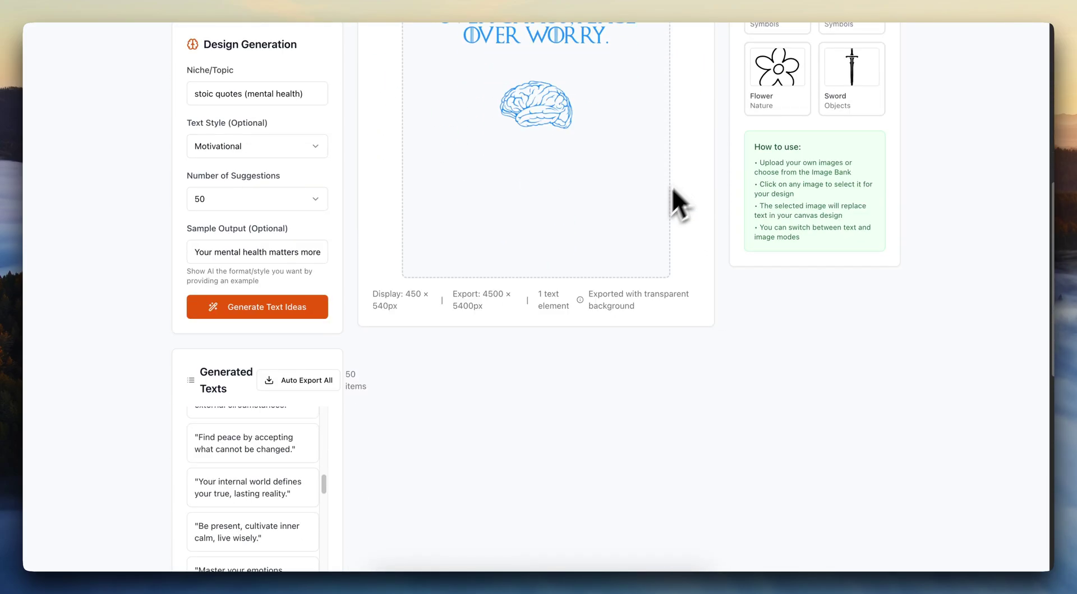
scroll(601, 361, up, 4)
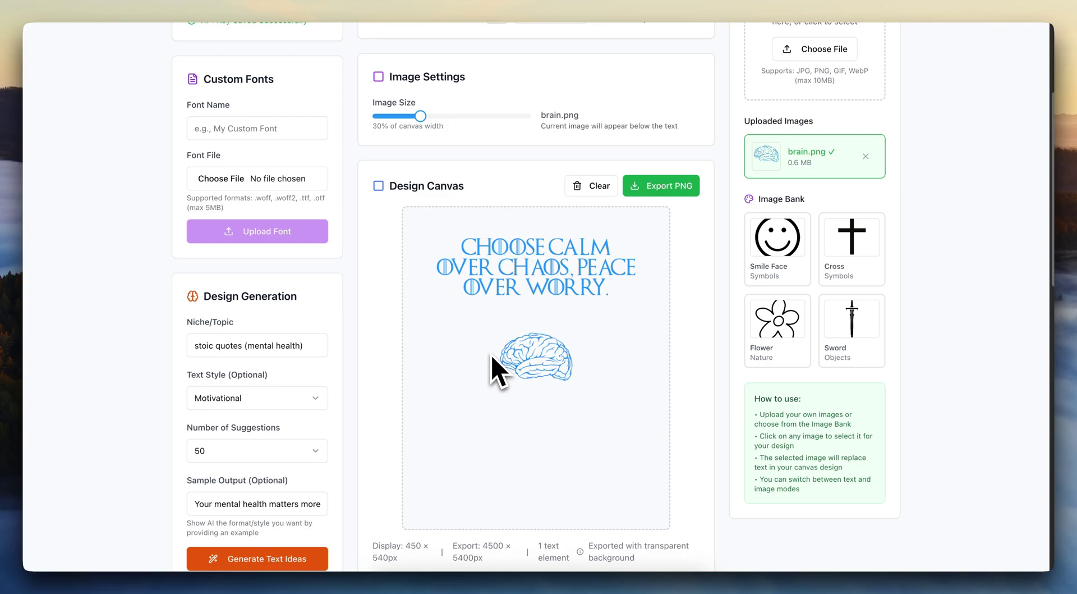
scroll(496, 370, down, 5)
scroll(496, 370, up, 5)
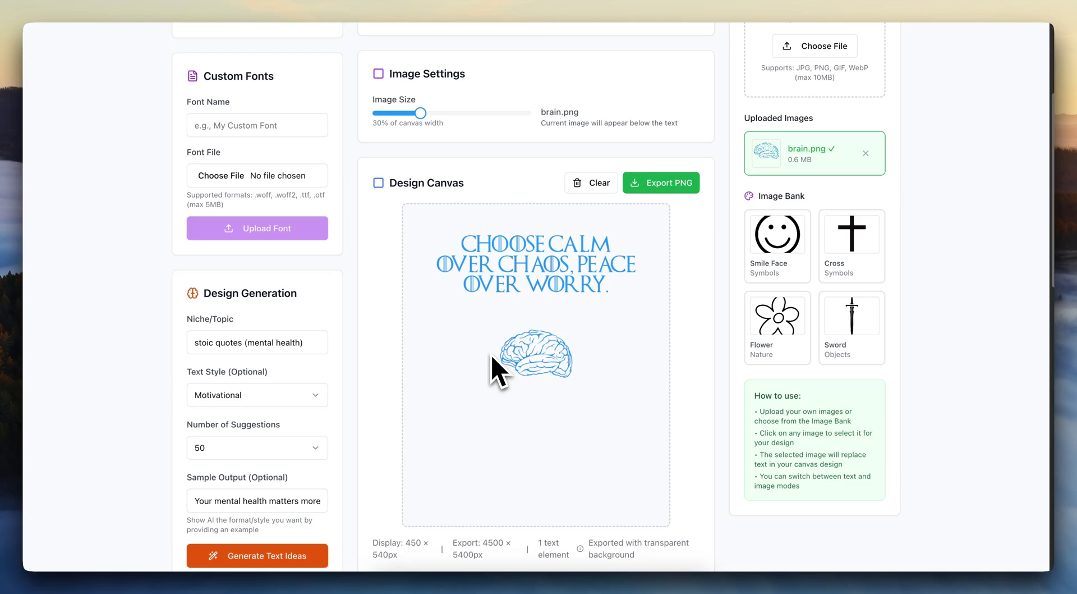
scroll(498, 371, up, 2)
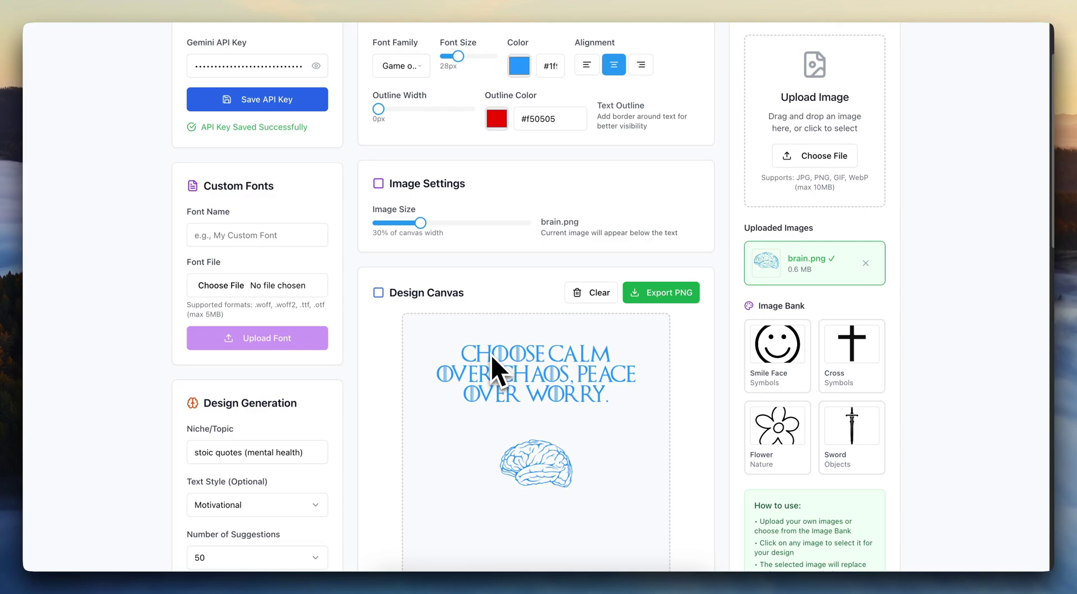
scroll(492, 357, up, 1)
scroll(493, 368, down, 8)
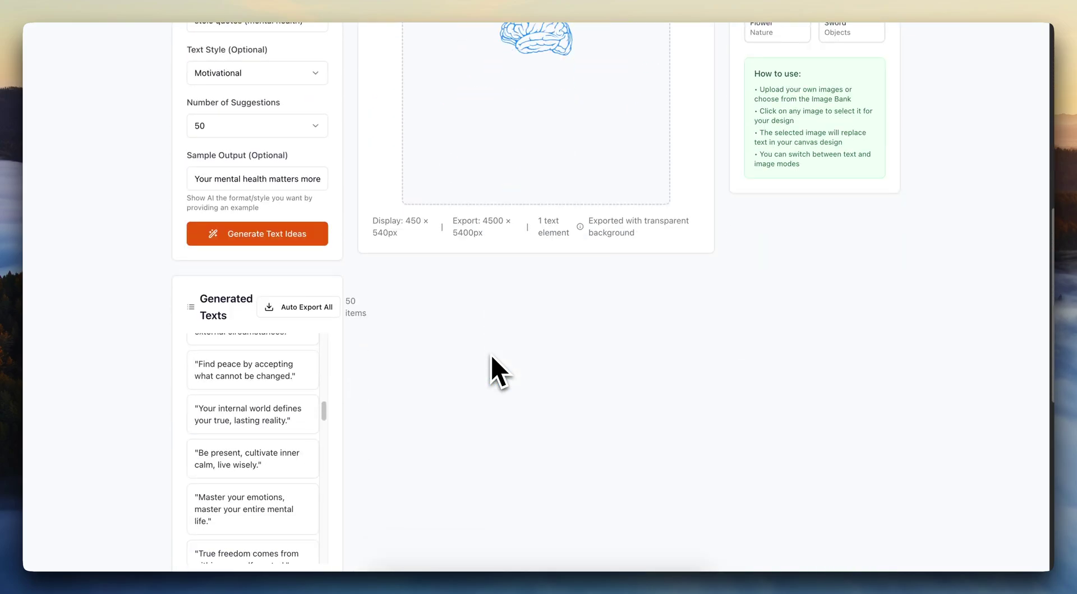
scroll(493, 372, up, 4)
scroll(493, 369, down, 9)
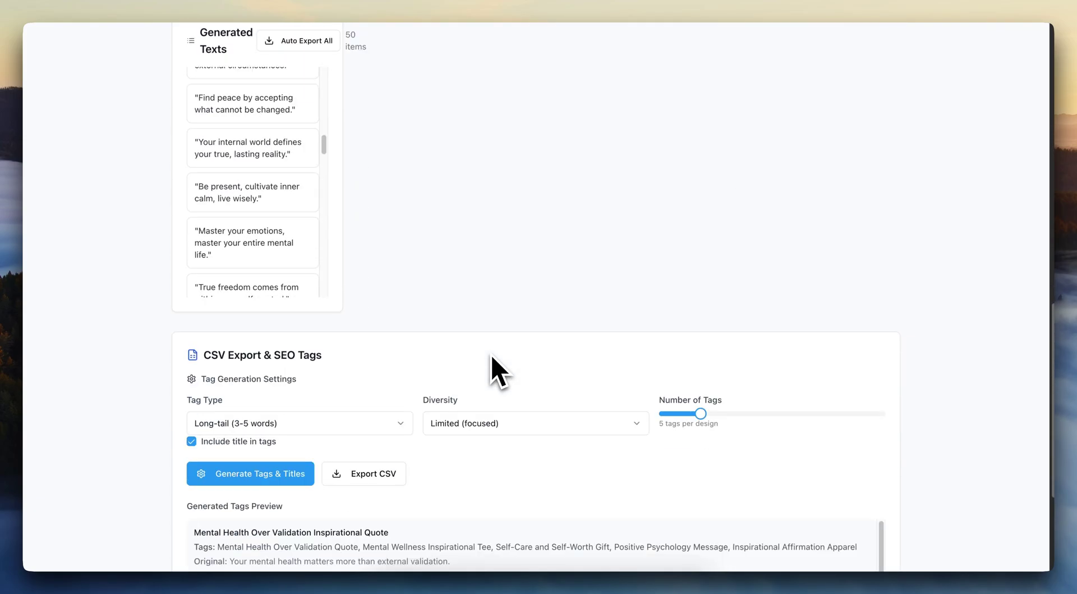
scroll(456, 251, up, 10)
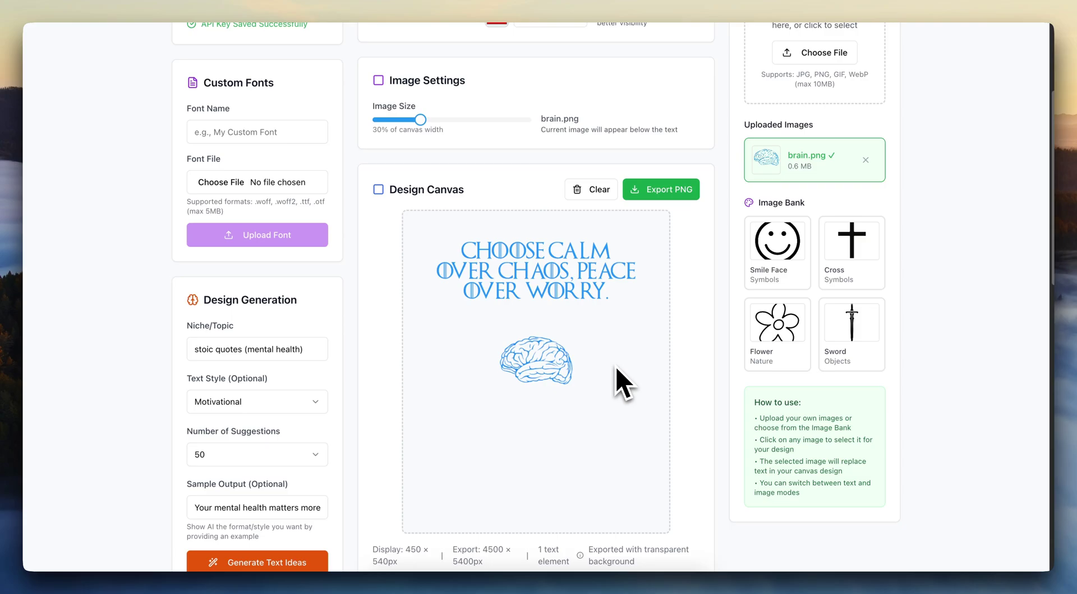
scroll(623, 385, down, 3)
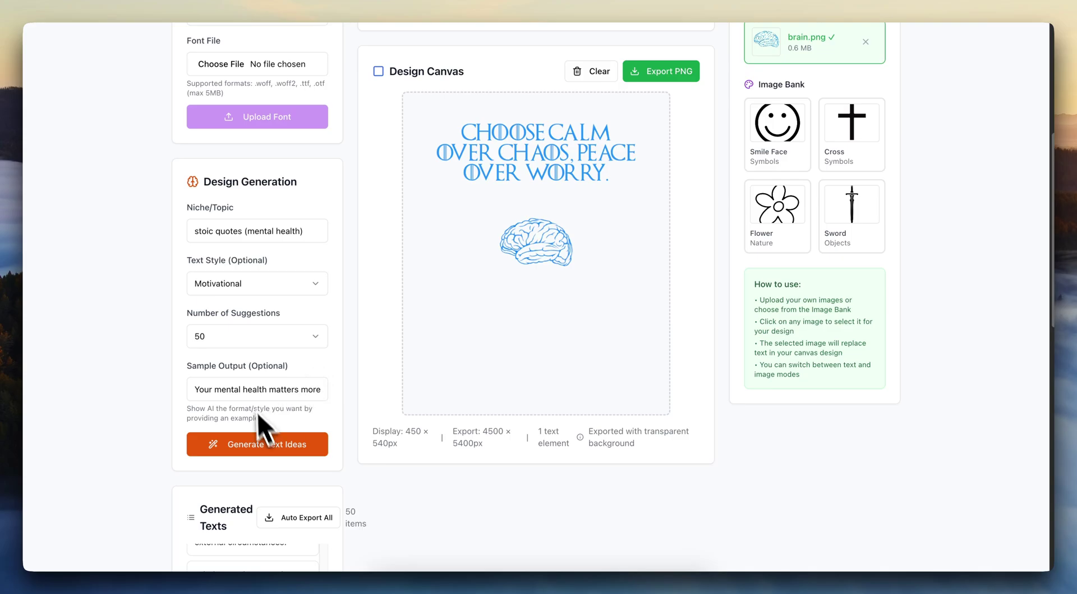
scroll(306, 448, down, 5)
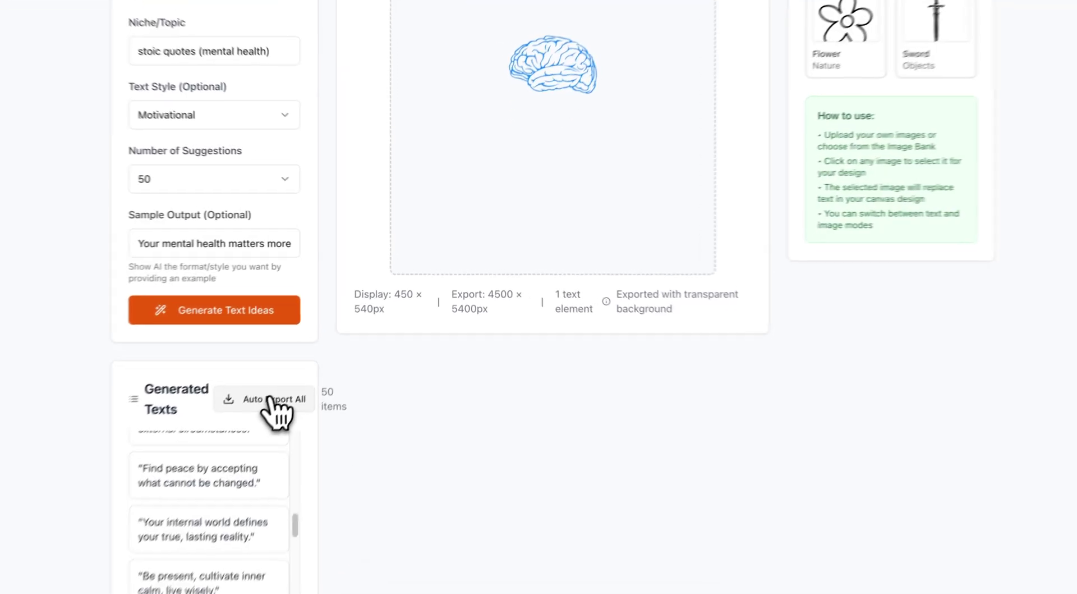
Step: Auto-export all 50 quote designs as PNGs
click(271, 400)
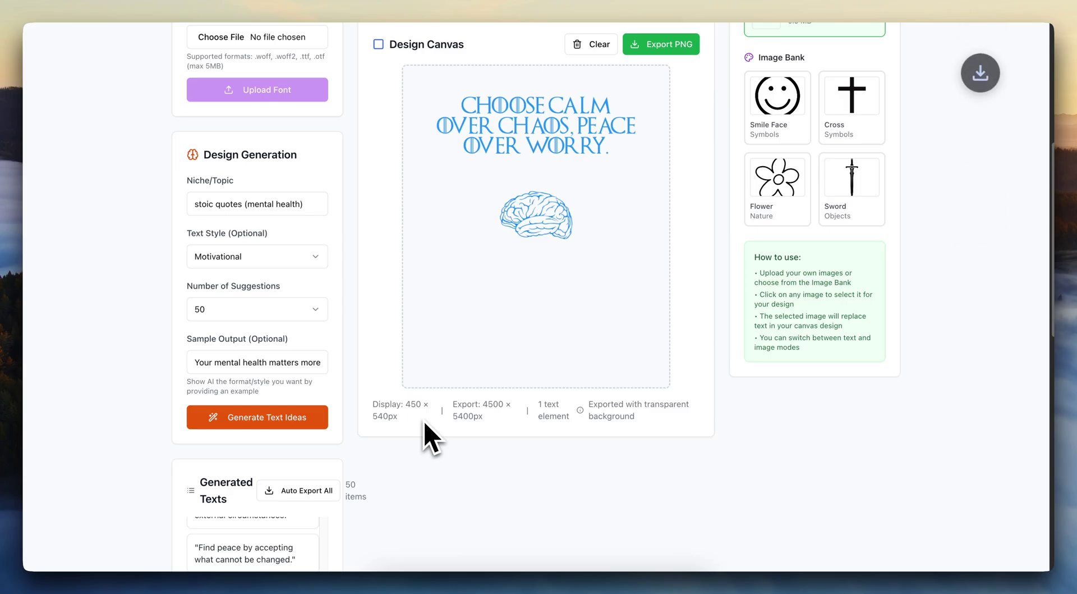
scroll(431, 441, up, 5)
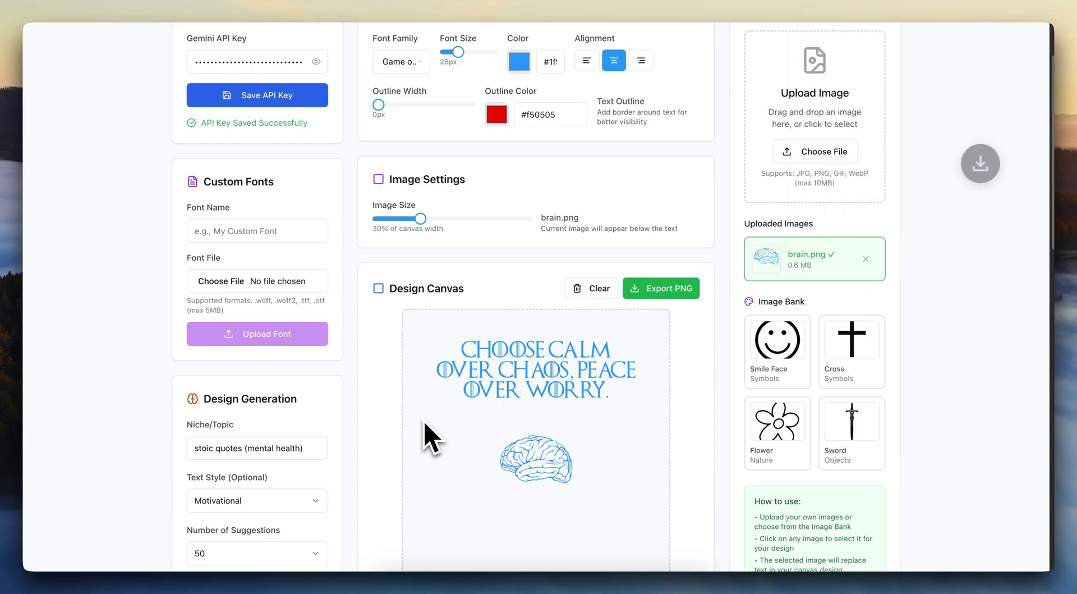
scroll(425, 424, down, 3)
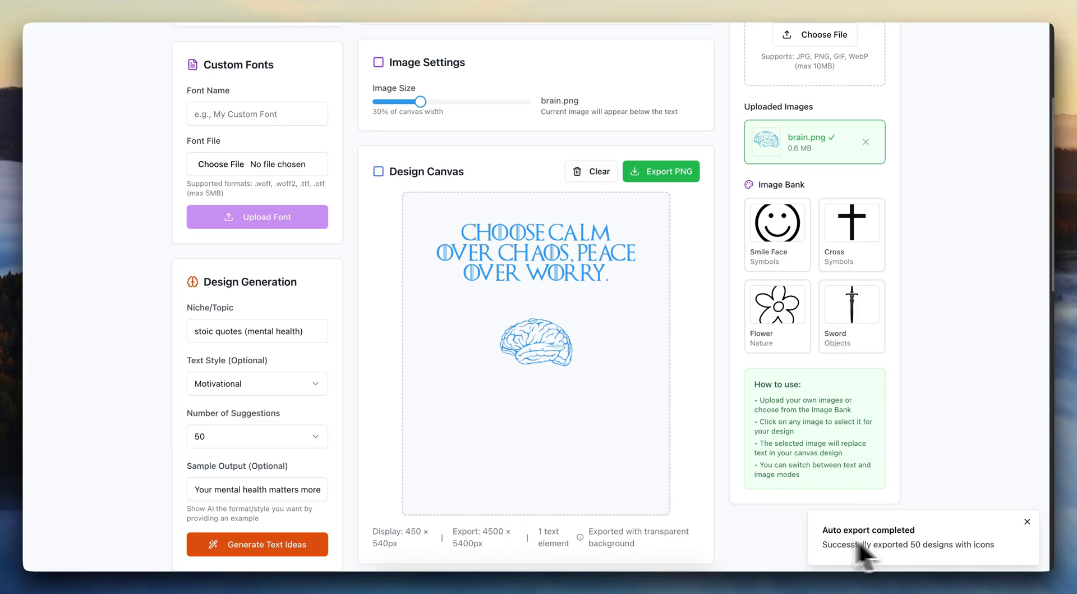
Step: Select the 18 exported PNGs in Downloads and open them together in Preview
mouse_move(948, 549)
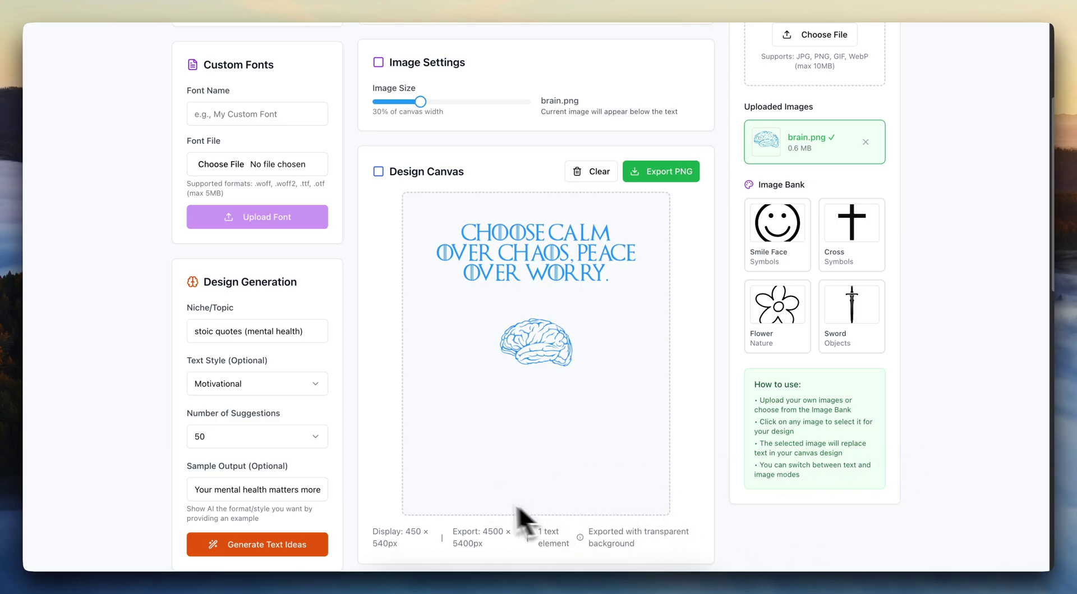
click(362, 584)
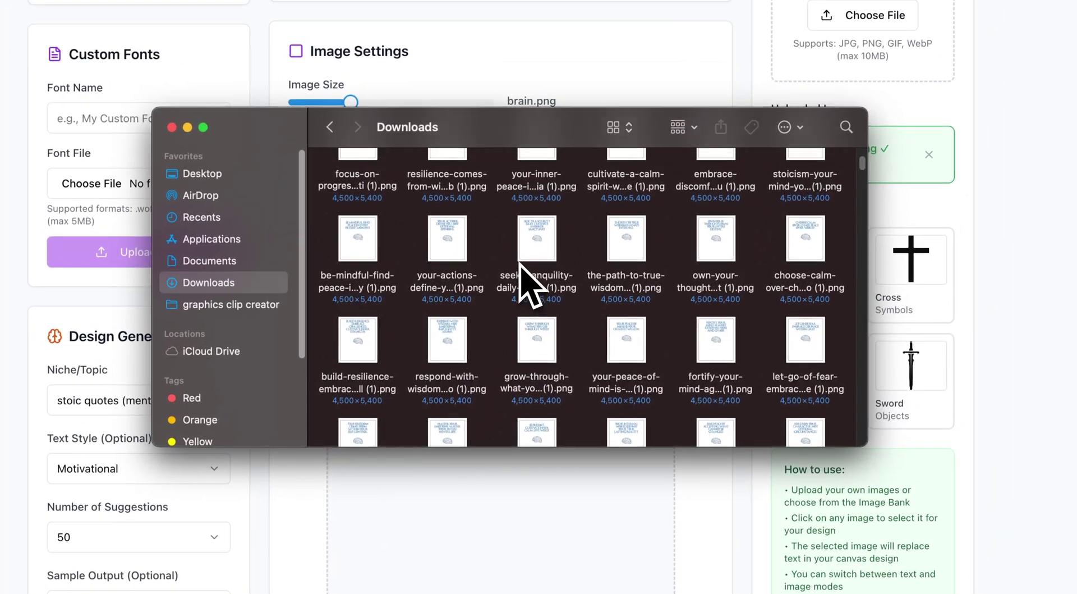
scroll(528, 281, up, 5)
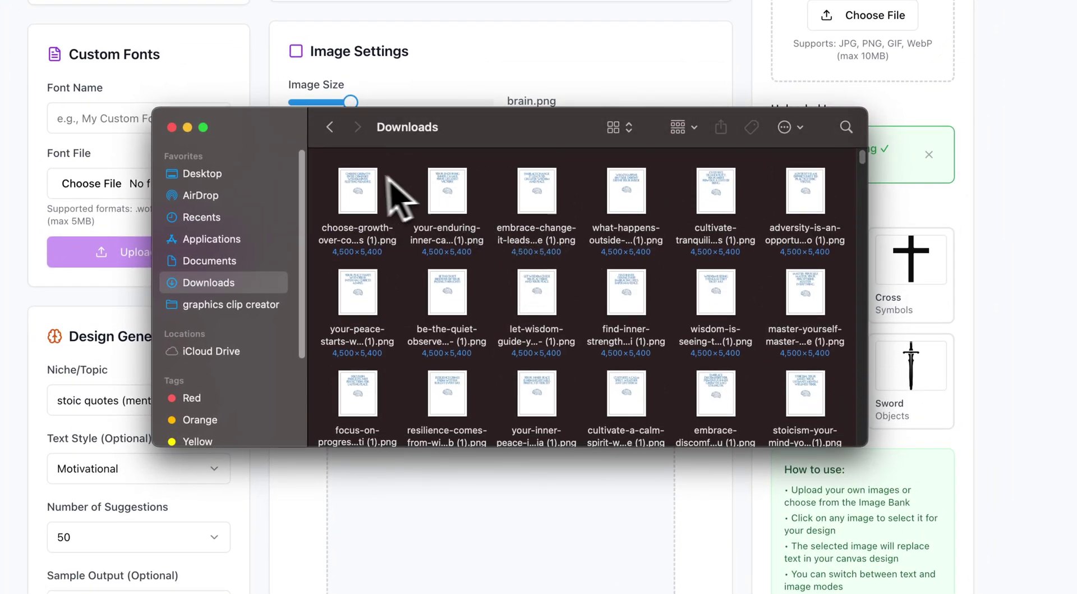
drag(341, 172, 829, 421)
double_click(825, 420)
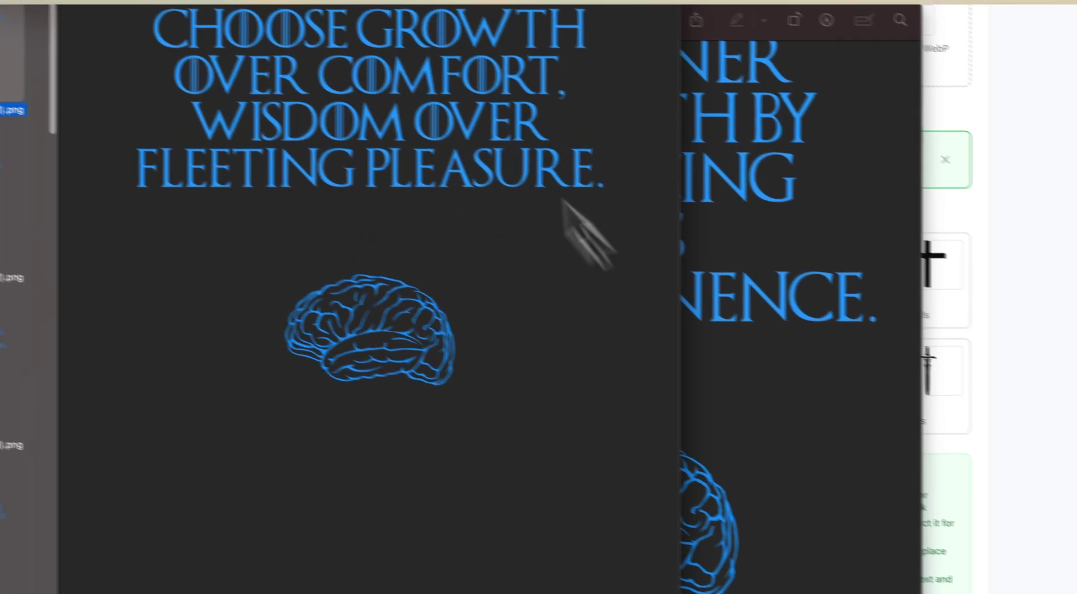
Step: Reposition Preview and step through Your Enduring Inner Calm, Embrace Change, What Happens Outside and onward
drag(261, 1, 472, 38)
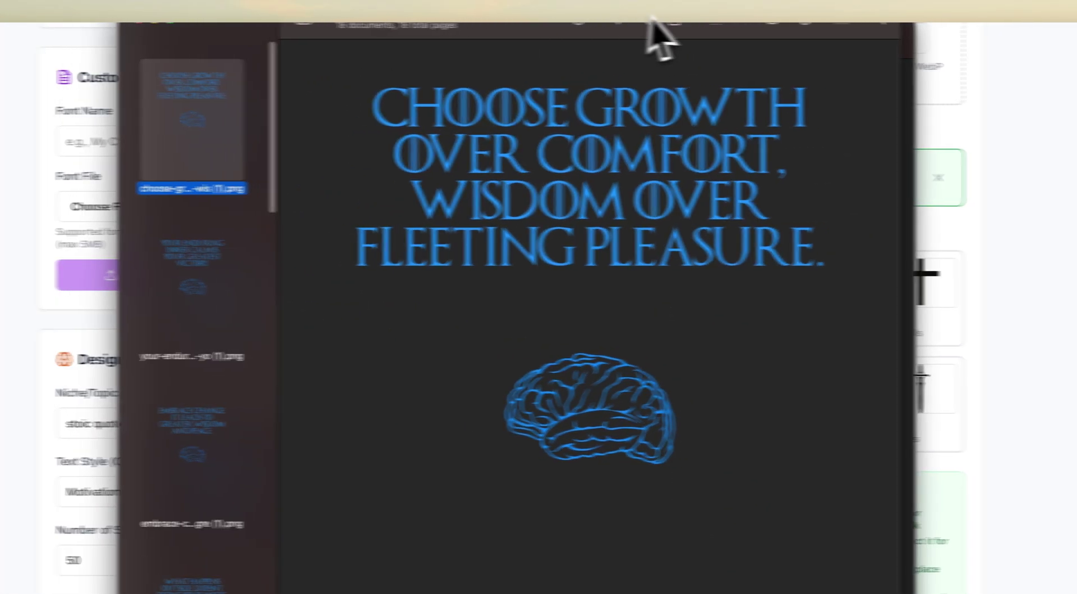
double_click(842, 20)
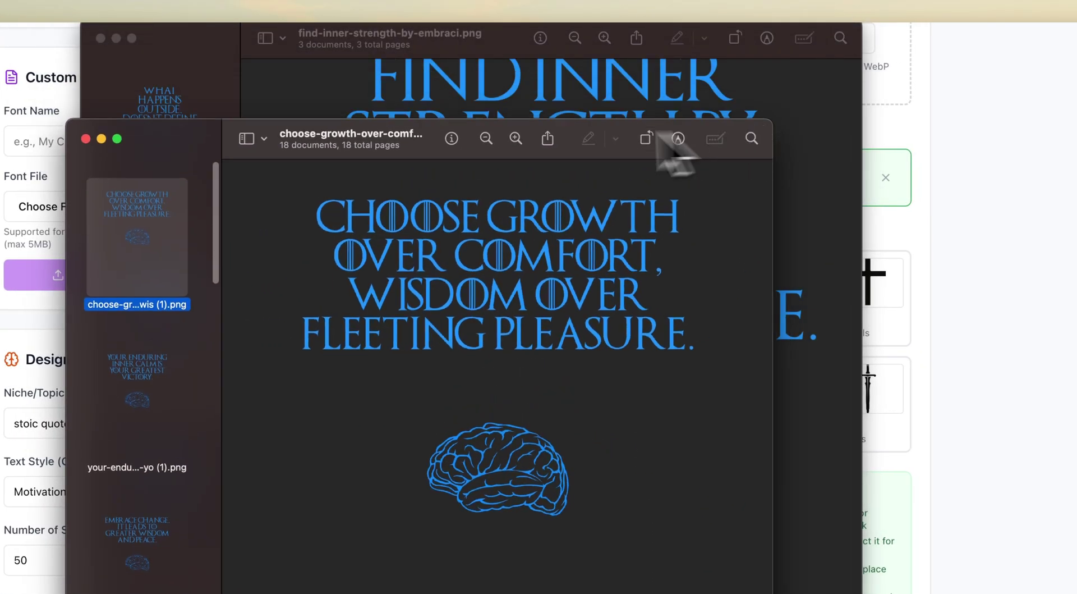
drag(407, 142, 477, 44)
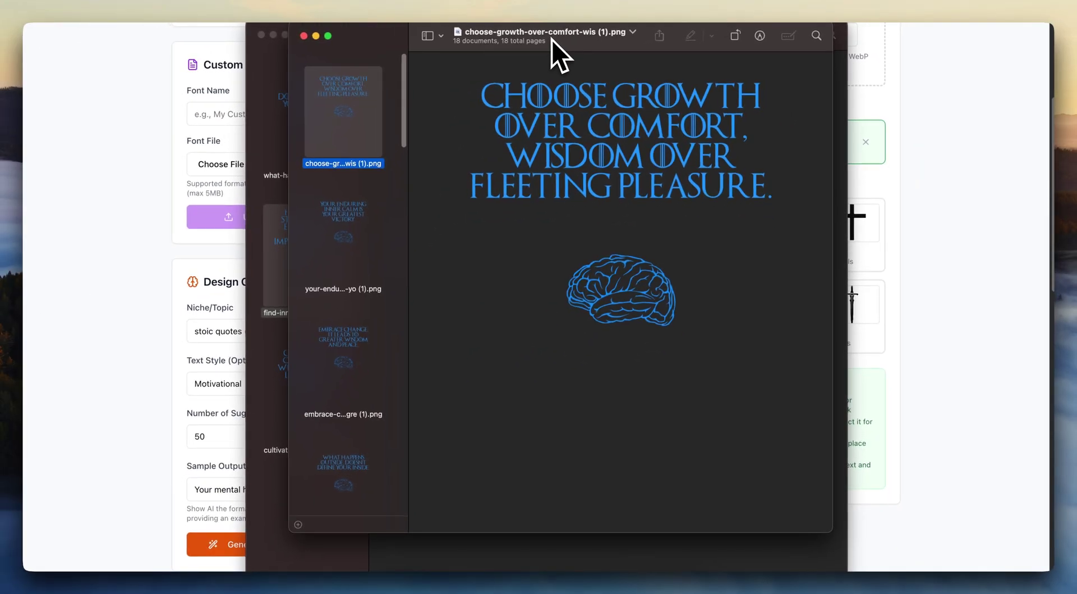
key(Down)
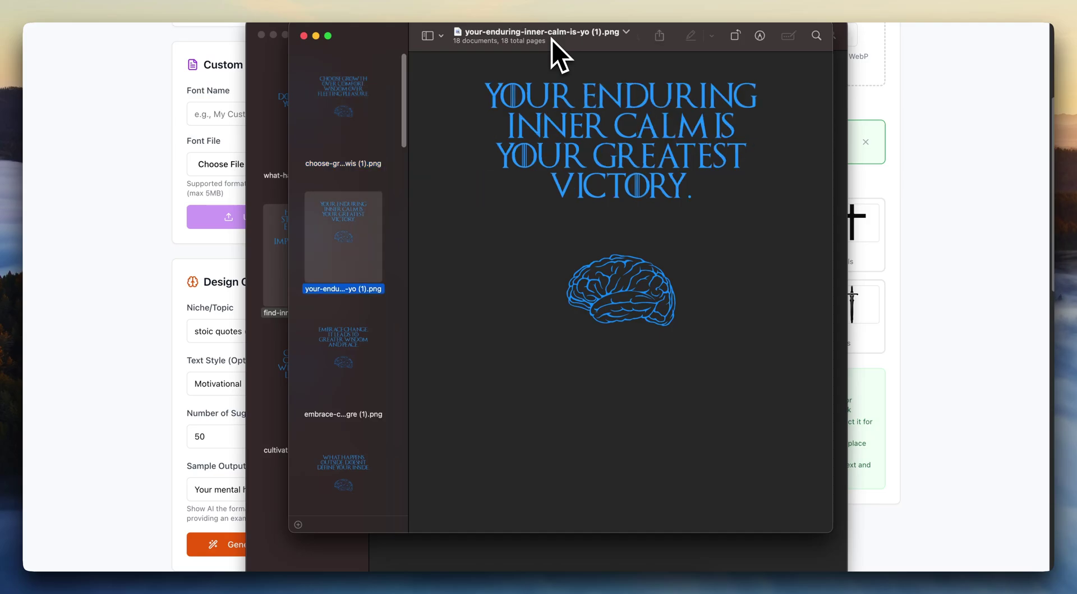
key(Down)
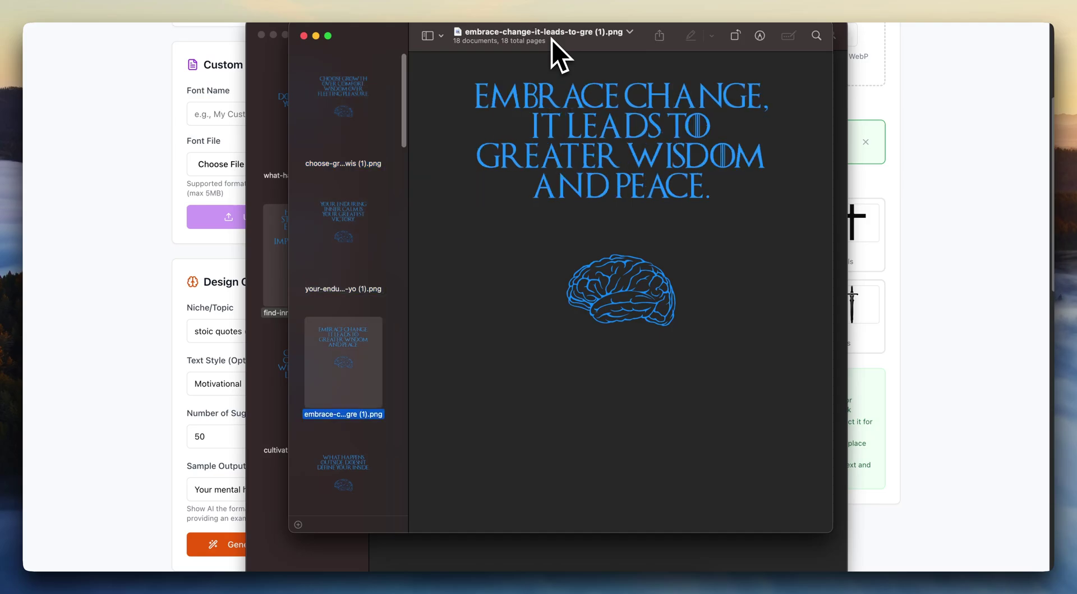
key(Down)
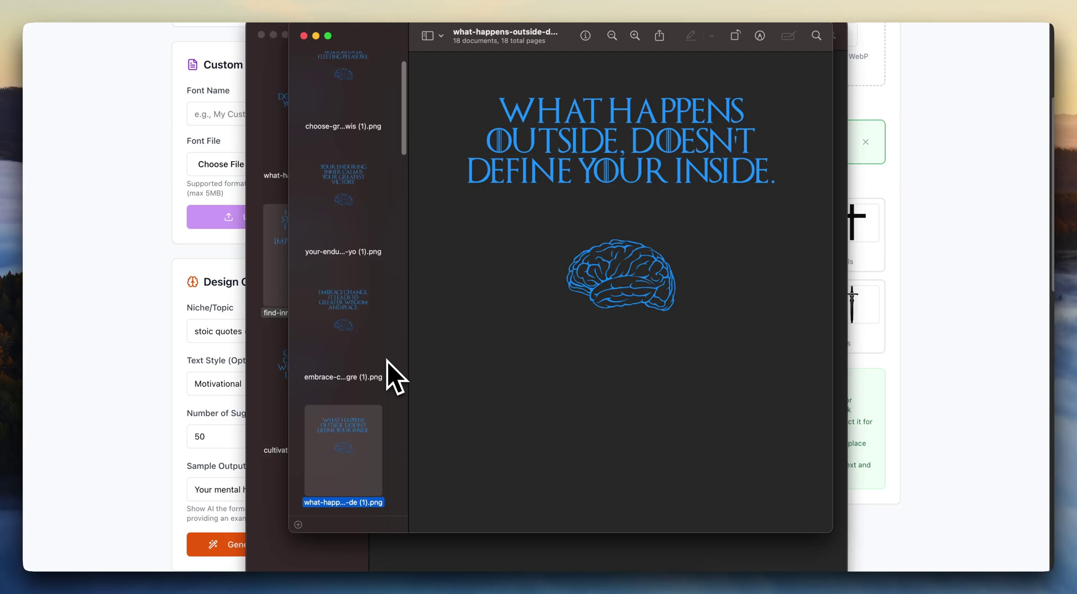
key(Down)
key(Down)
key(Down)
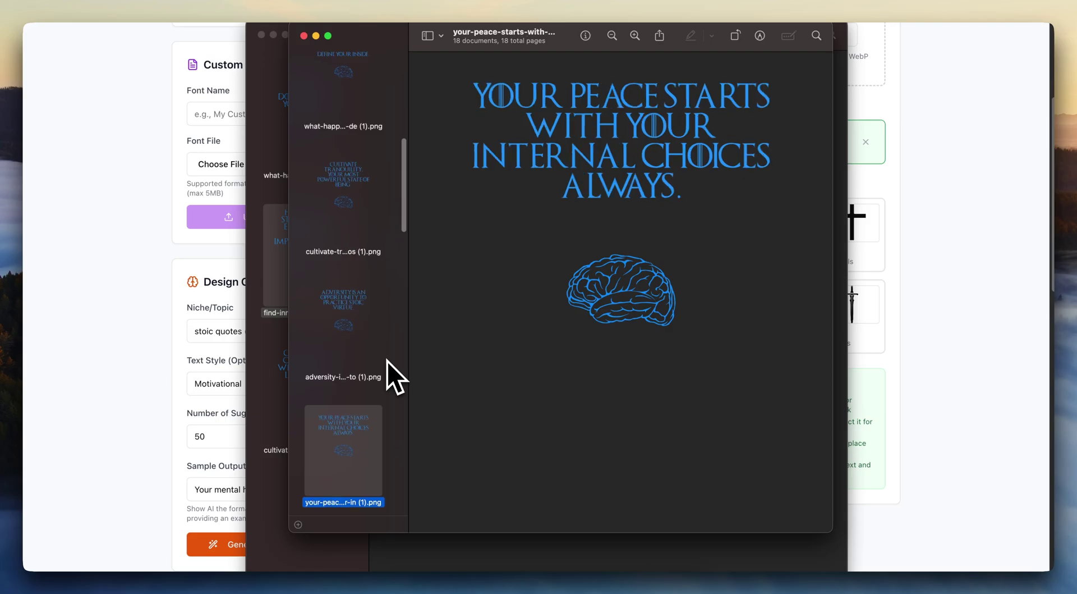
key(Down)
key(Down)
key(Down)
key(Down)
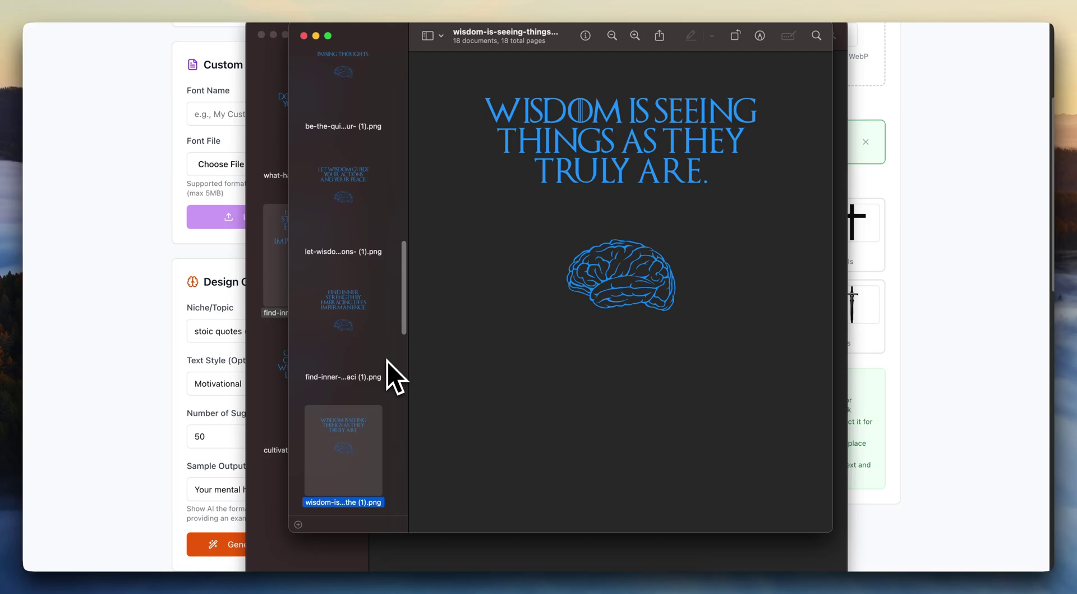
Step: View designs further down: Focus on Progress, Stoicism on its own, and Cultivate a Calm Spirit
scroll(387, 362, down, 4)
click(370, 403)
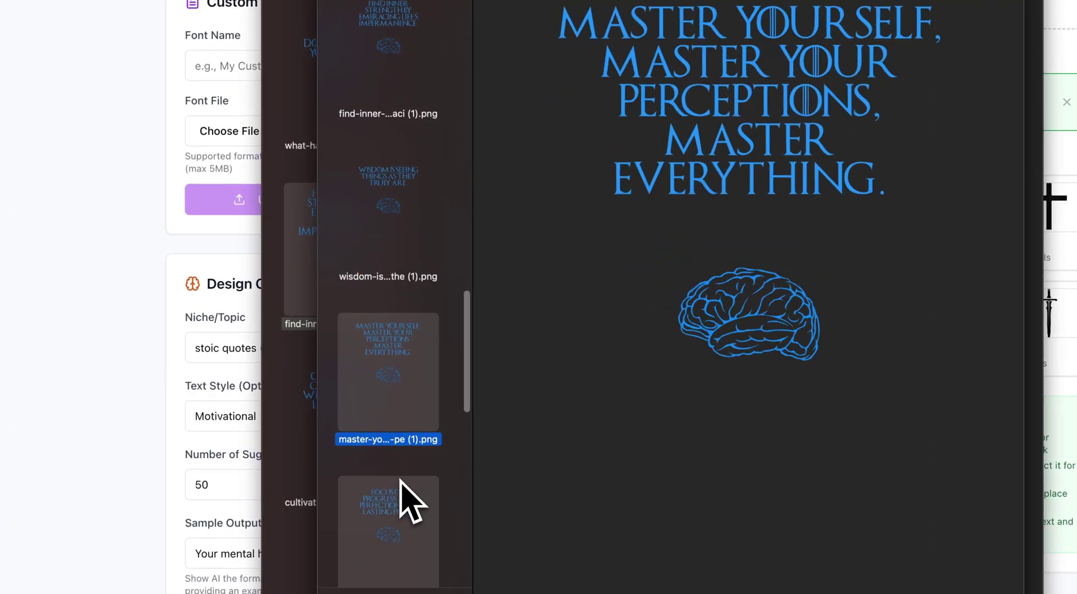
click(400, 494)
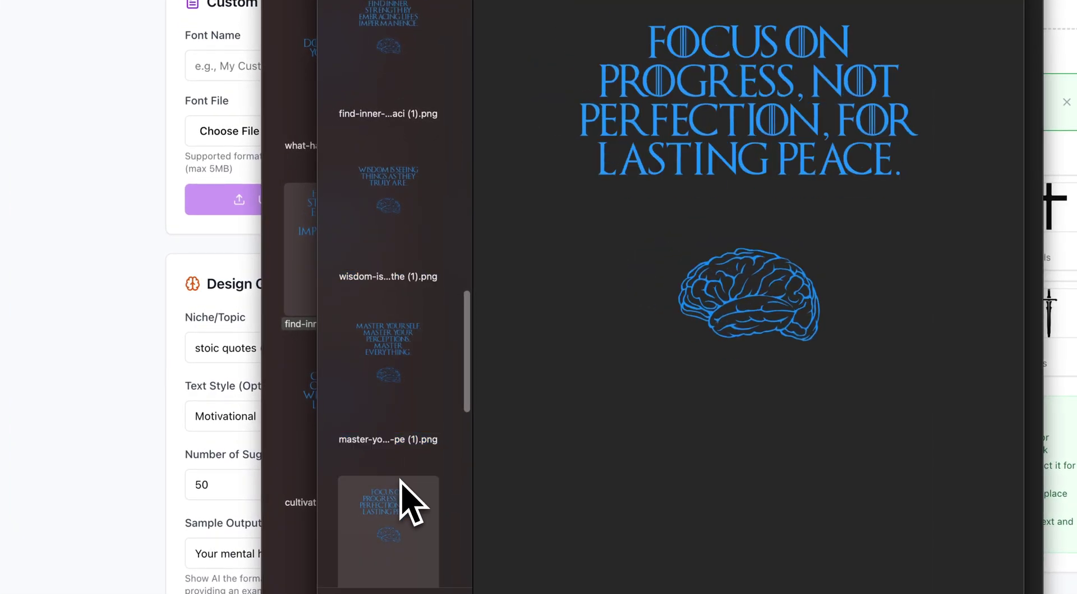
scroll(407, 449, down, 5)
click(420, 328)
shift+click(413, 470)
click(403, 453)
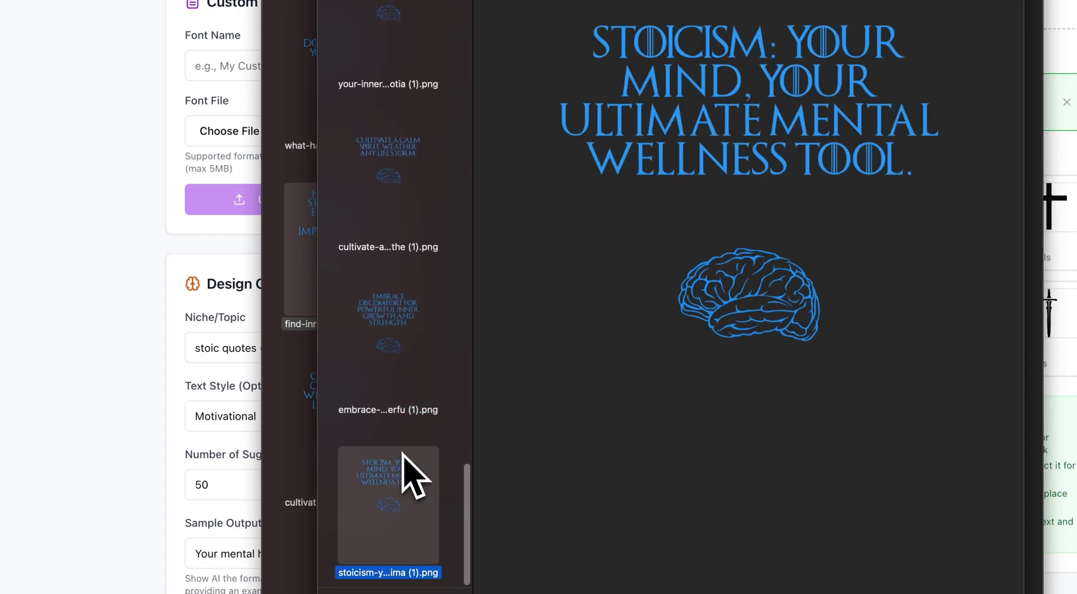
click(420, 249)
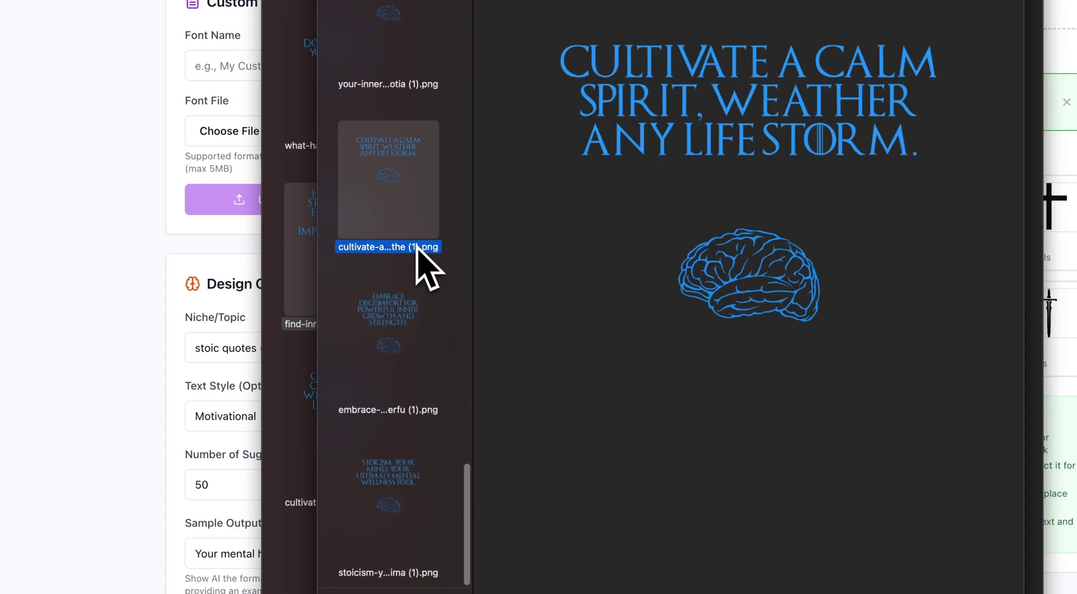
Step: Revisit Your Inner Peace, Be the Quiet Observer, Choose Growth over Comfort, Your Enduring Inner Calm; close the extra Preview window
scroll(417, 247, up, 5)
click(427, 263)
scroll(421, 264, up, 5)
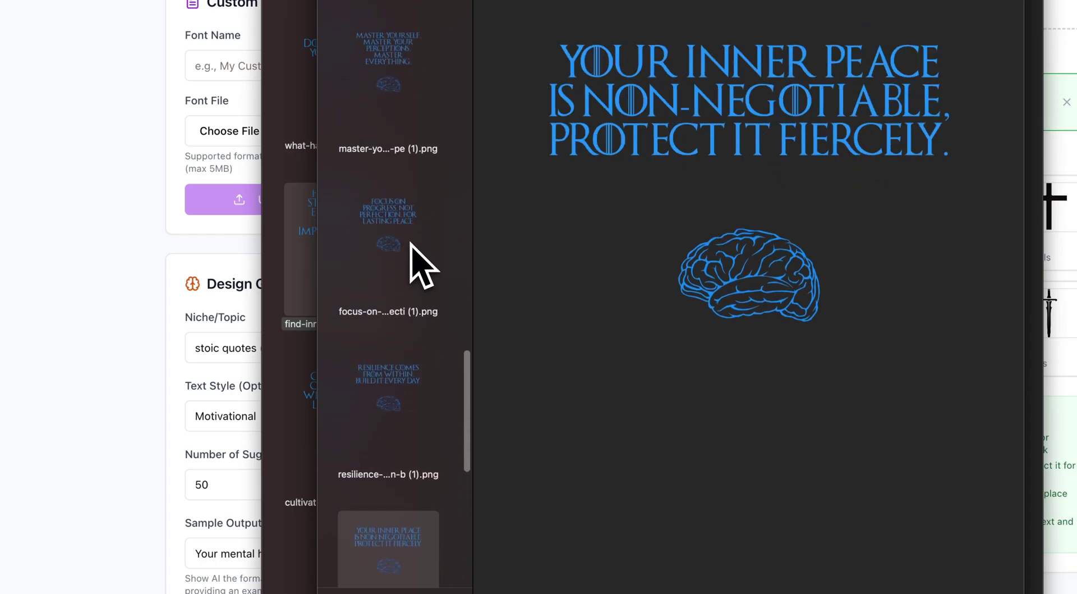
click(416, 262)
scroll(427, 260, up, 5)
click(414, 260)
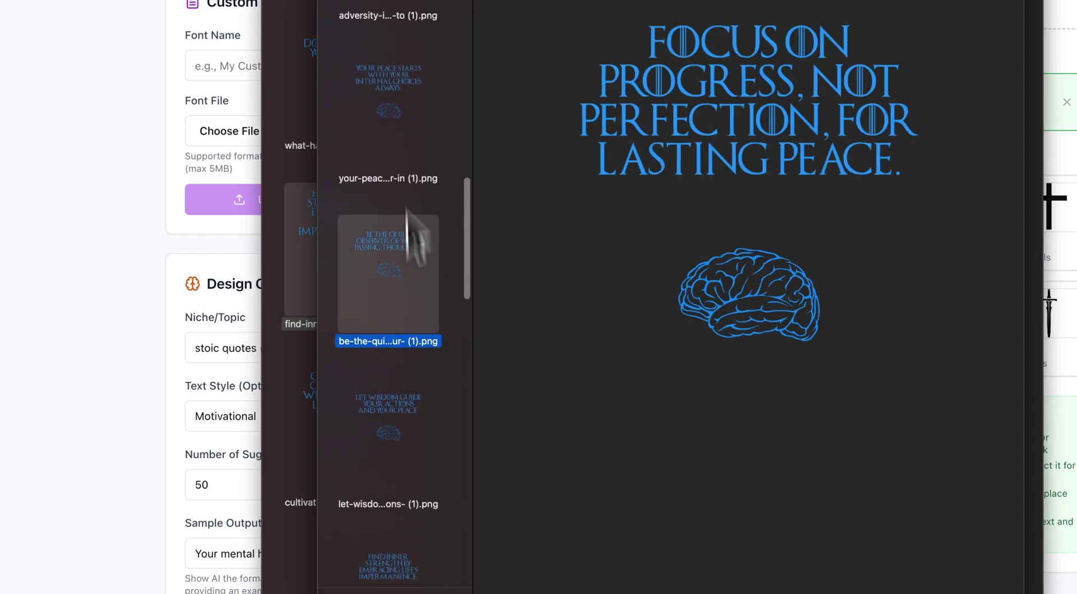
shift+click(402, 160)
scroll(404, 163, up, 5)
click(414, 158)
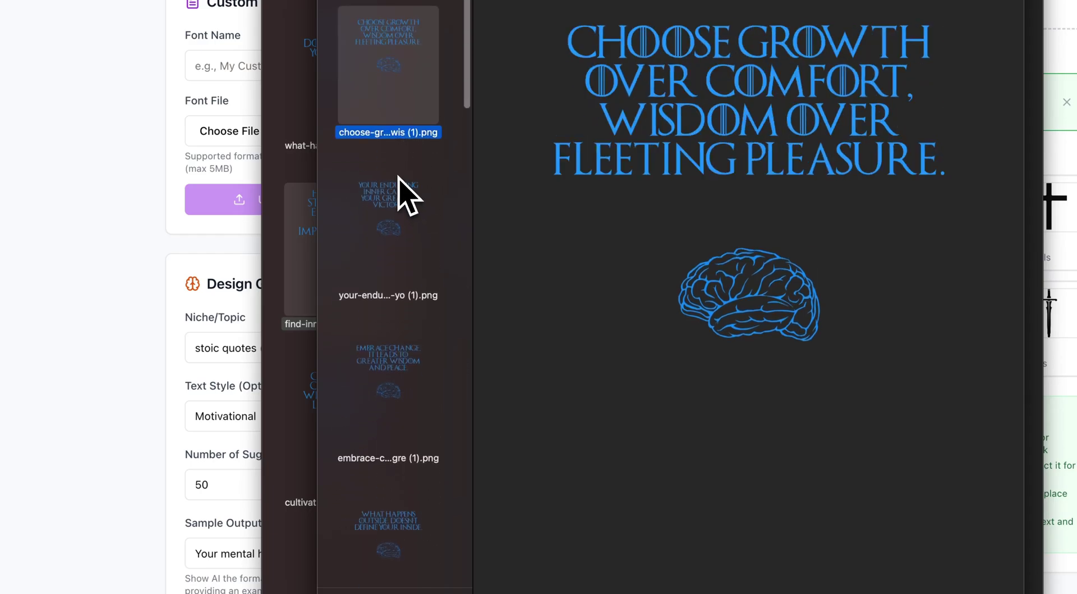
click(409, 199)
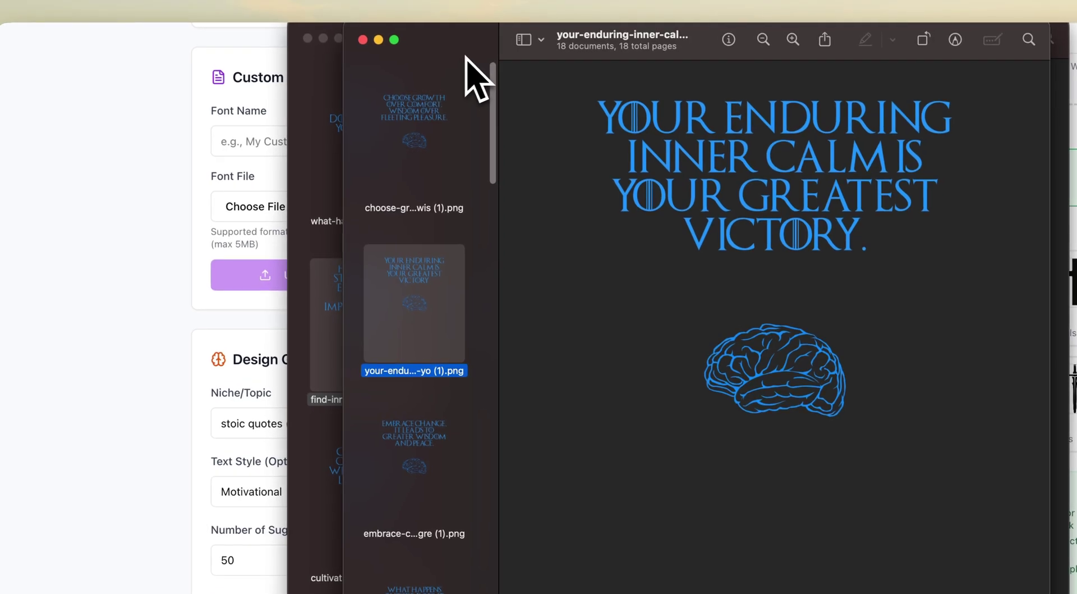
click(308, 38)
scroll(415, 315, down, 10)
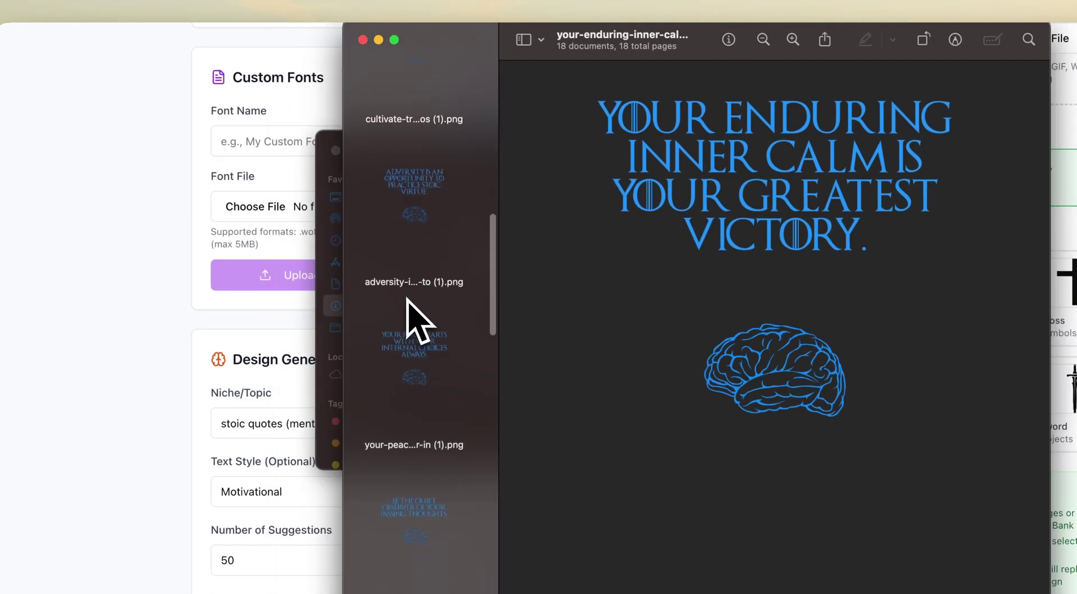
click(336, 151)
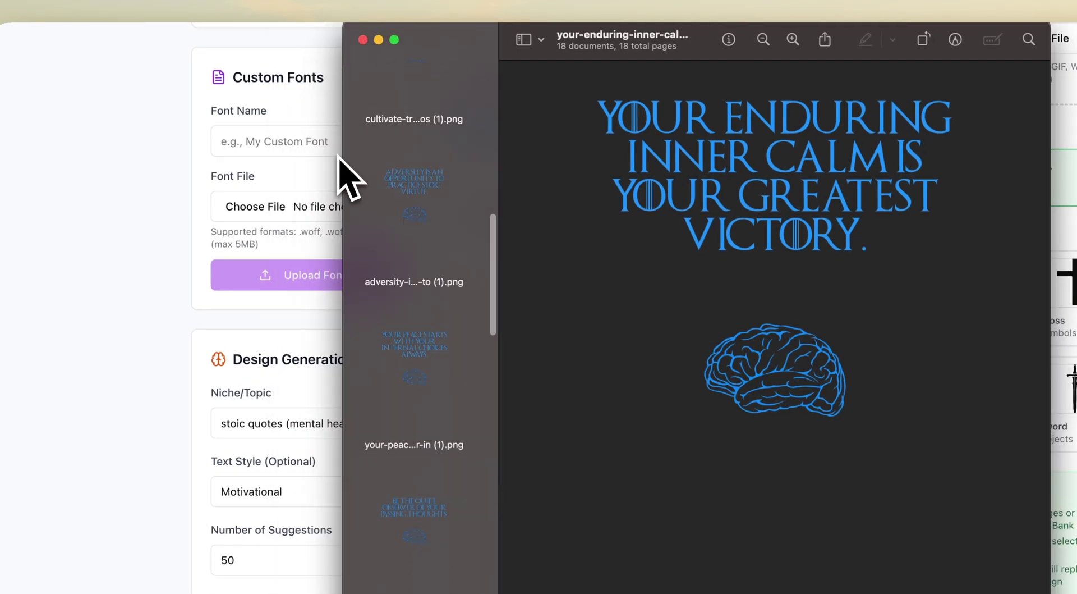